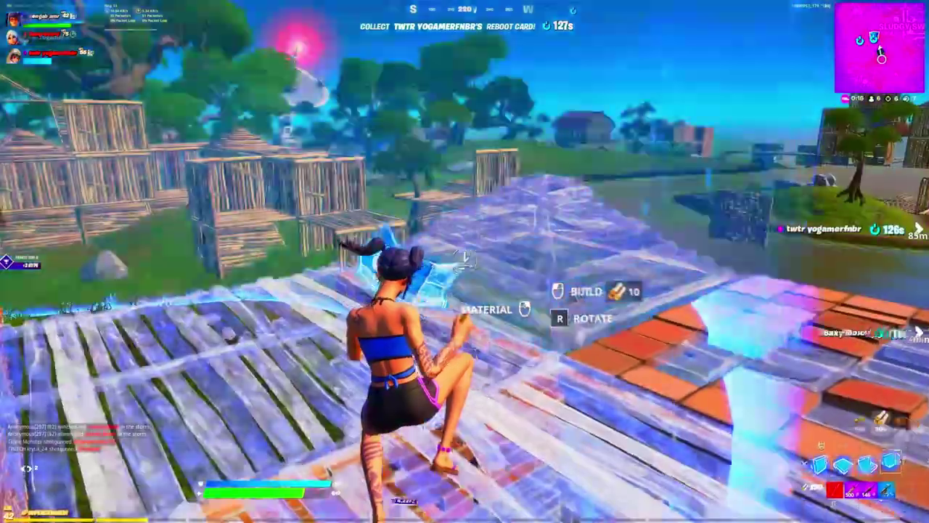
{"action": "left_click", "coordinate": [465, 262]}
{"action": "key", "text": "f"}
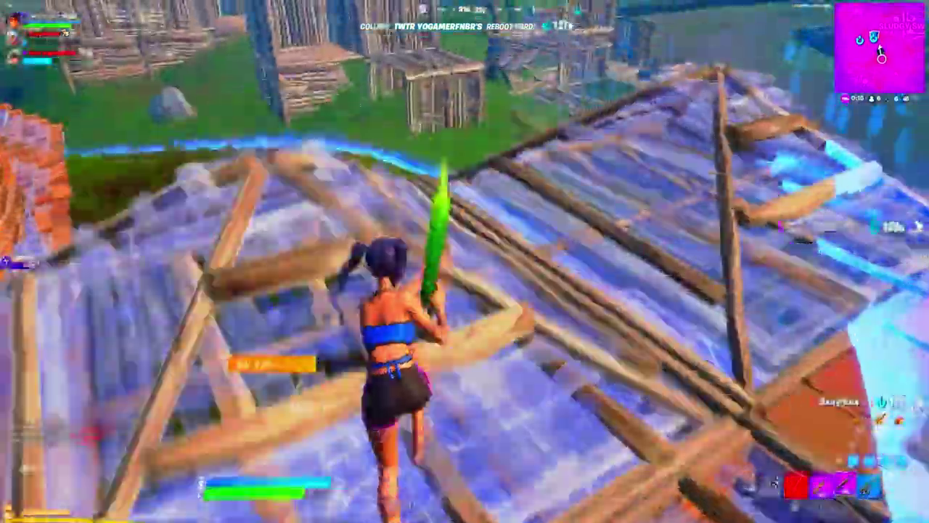
{"action": "key", "text": "v"}
{"action": "left_click", "coordinate": [465, 262]}
{"action": "key", "text": "f"}
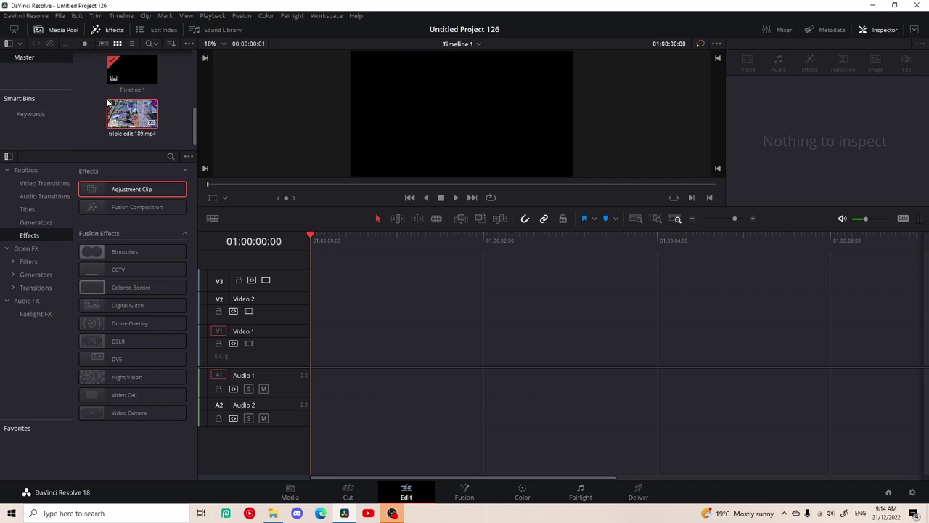
Check the timeline resolution and frame rate in the project's master settings without changing them
{"action": "left_click", "coordinate": [109, 107]}
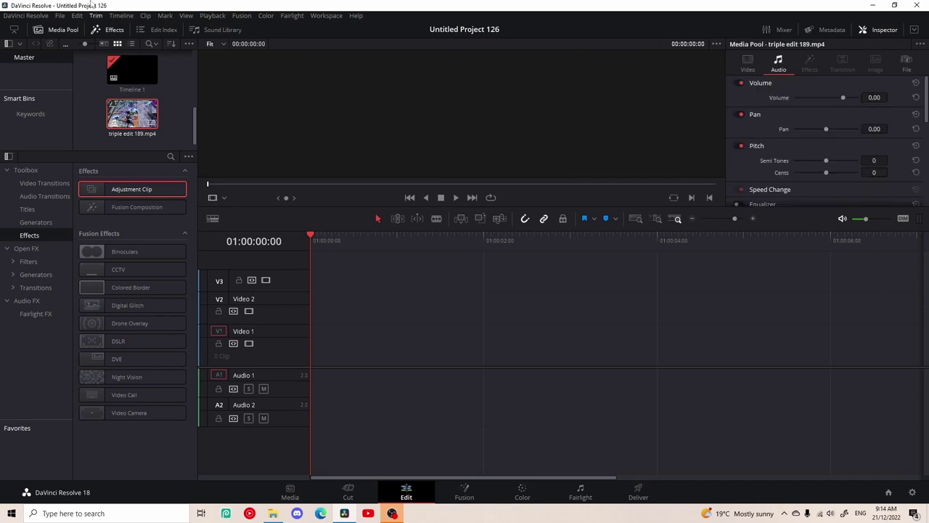
{"action": "left_click", "coordinate": [59, 15]}
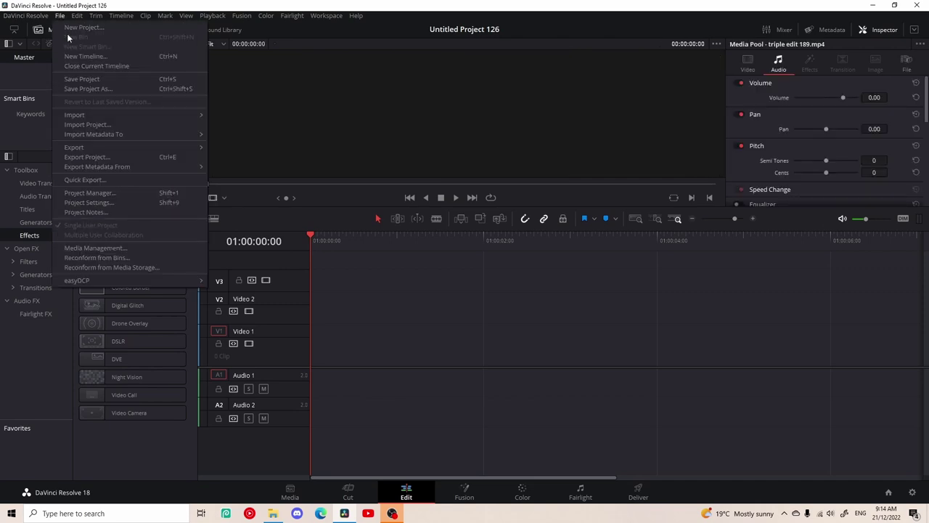
{"action": "left_click", "coordinate": [122, 202]}
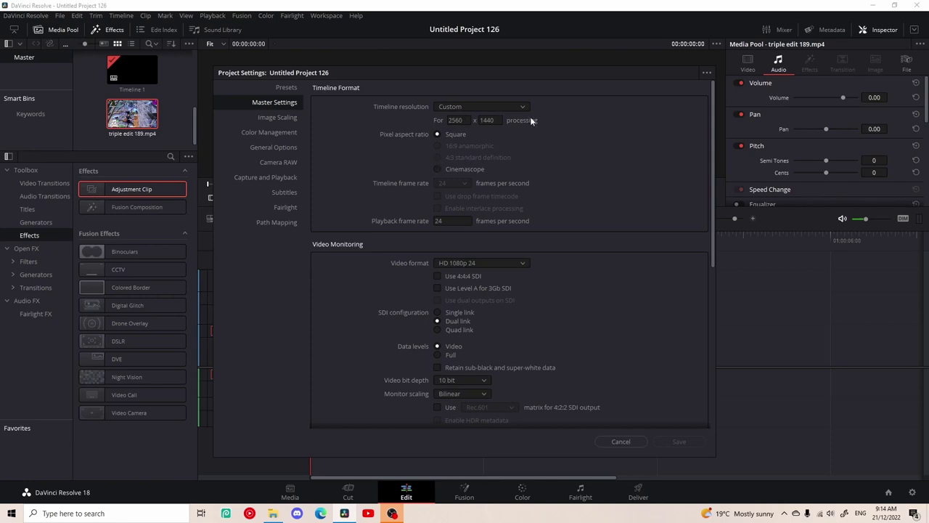
{"action": "left_click", "coordinate": [626, 443]}
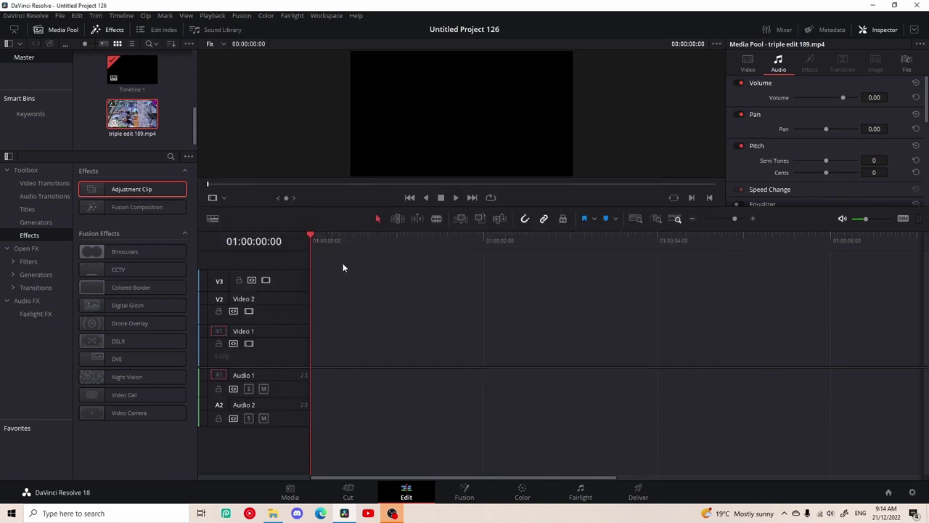
{"action": "scroll", "coordinate": [132, 109], "scroll_direction": "up", "scroll_amount": 3}
{"action": "left_click", "coordinate": [132, 103]}
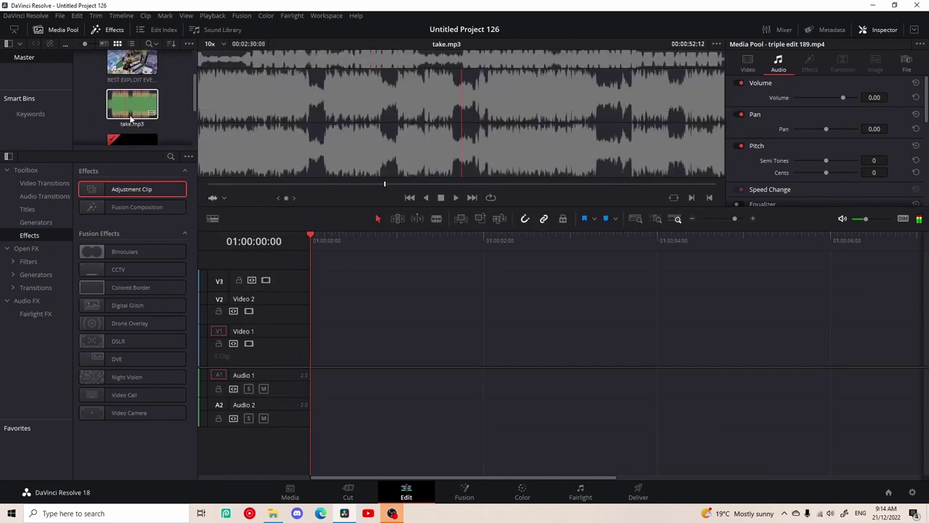
{"action": "left_click_drag", "start_coordinate": [133, 104], "coordinate": [314, 424]}
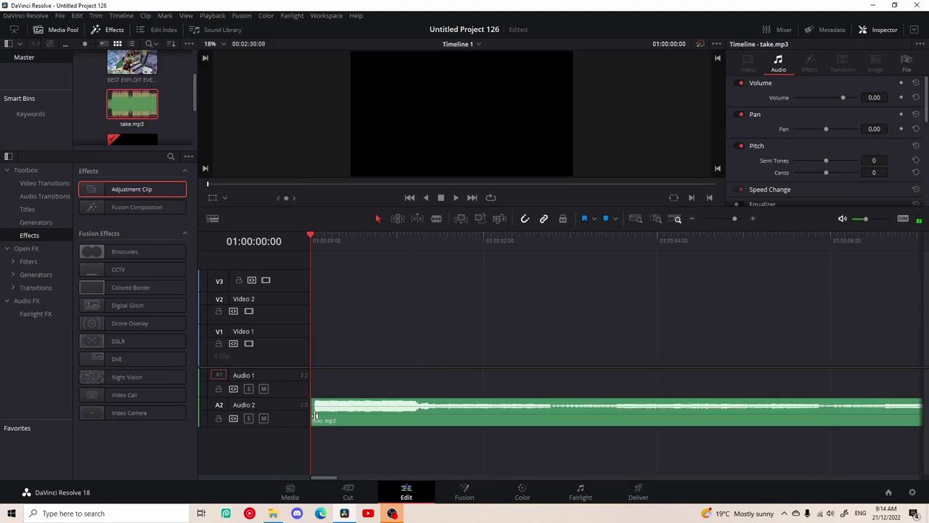
{"action": "key", "text": "Delete"}
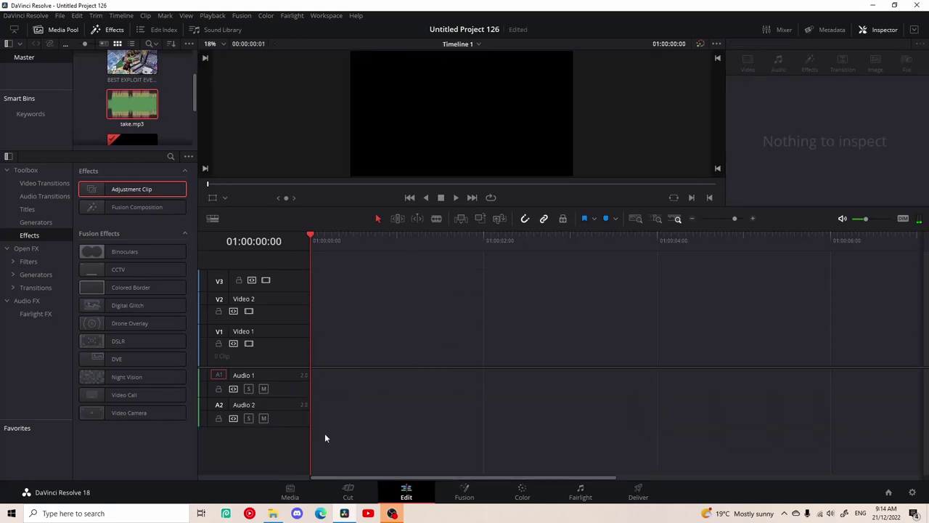
Bring the drip_too_hard song from the Songs folder on the Desktop onto Audio 1 at the timeline start
{"action": "left_click", "coordinate": [273, 513]}
{"action": "left_click", "coordinate": [247, 266]}
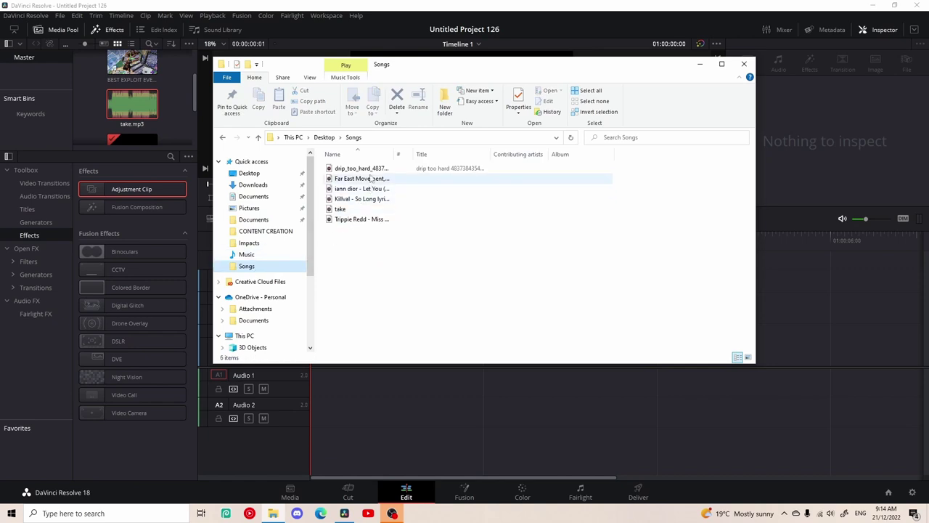
{"action": "left_click_drag", "start_coordinate": [359, 168], "coordinate": [305, 392]}
{"action": "left_click", "coordinate": [699, 66]}
Find the song's beat drop by ear and add a clip marker at 01:00:08:16, checking it in playback
{"action": "key", "text": "space"}
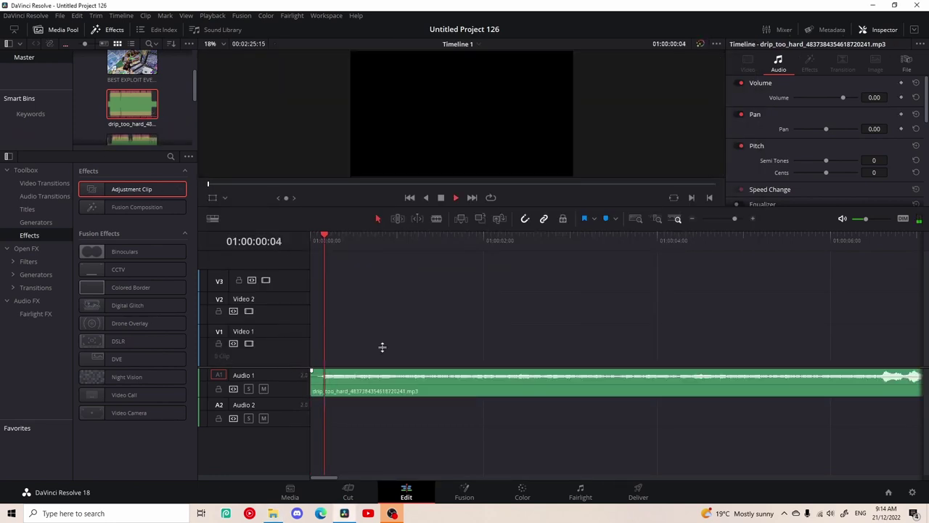
{"action": "left_click_drag", "start_coordinate": [419, 254], "coordinate": [392, 350]}
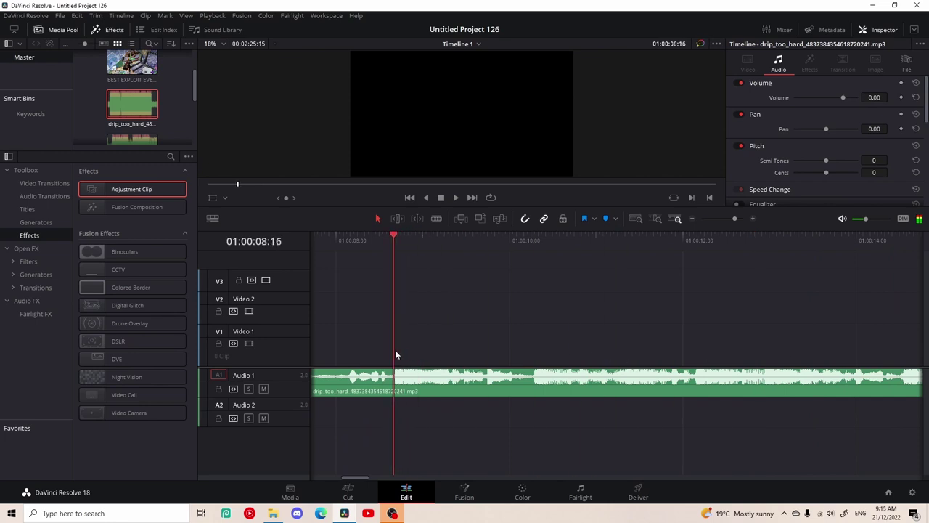
{"action": "key", "text": "space"}
{"action": "left_click_drag", "start_coordinate": [432, 266], "coordinate": [397, 264]}
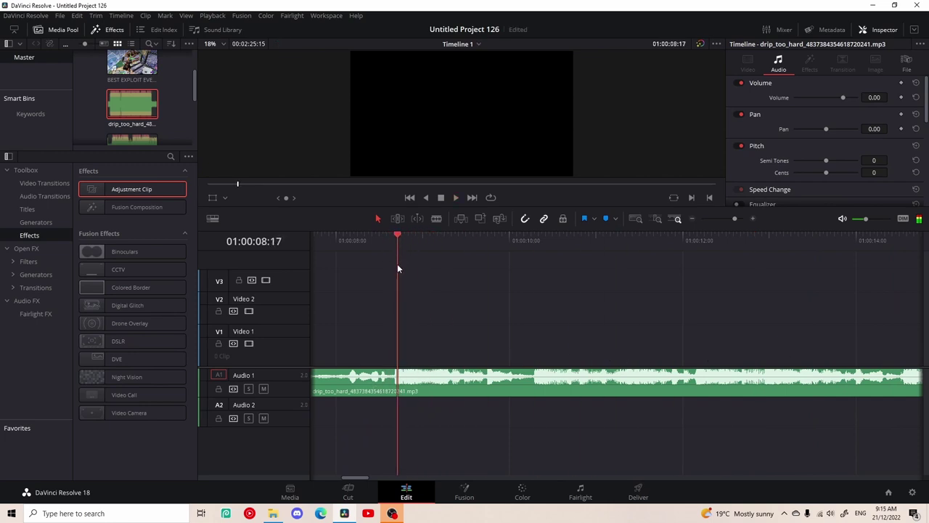
{"action": "key", "text": "Left"}
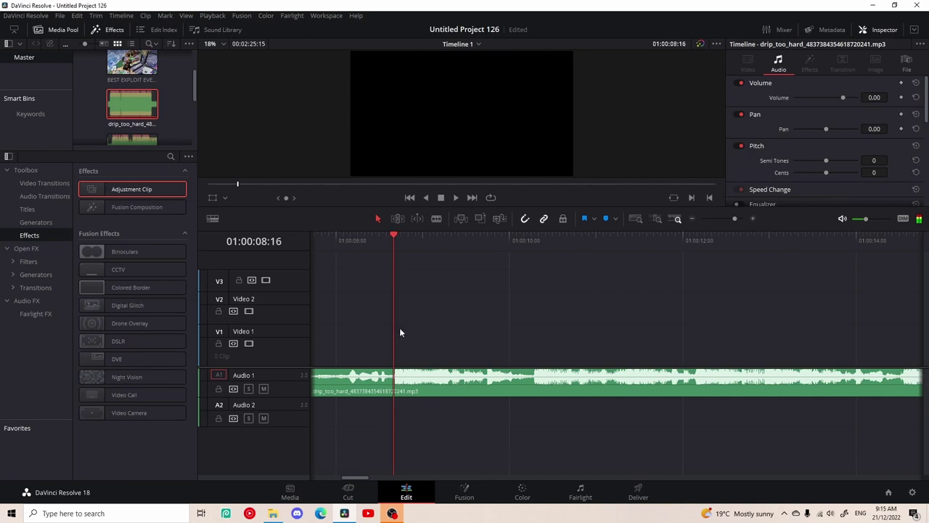
{"action": "left_click", "coordinate": [387, 383]}
{"action": "key", "text": "m"}
{"action": "left_click", "coordinate": [390, 258]}
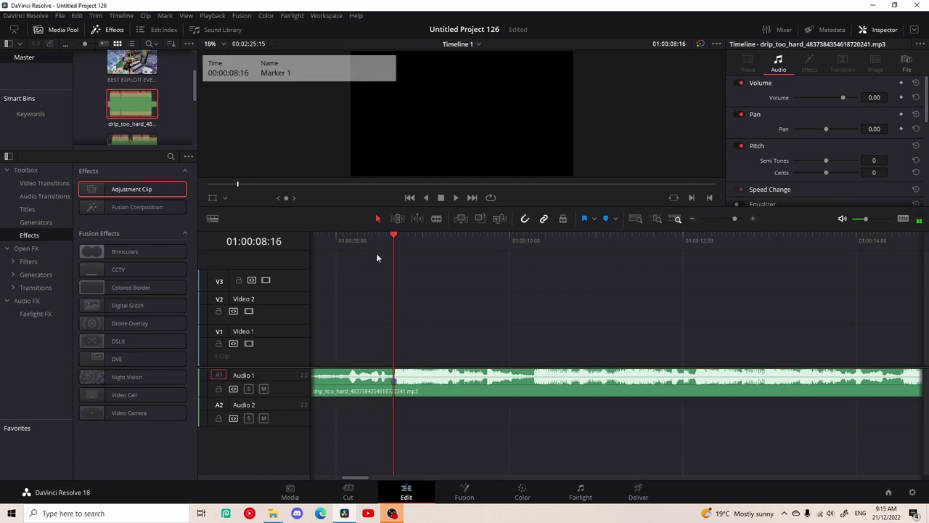
{"action": "left_click", "coordinate": [354, 240]}
{"action": "key", "text": "space"}
{"action": "key", "text": "space"}
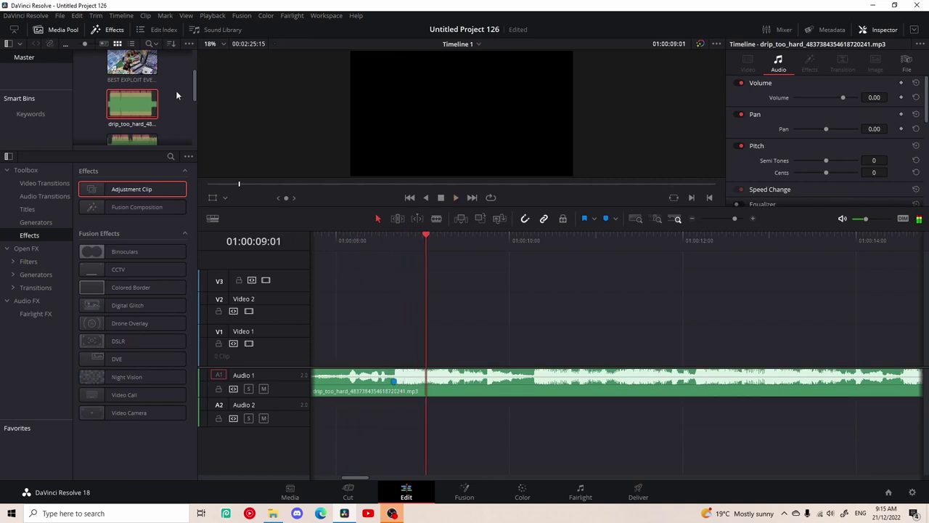
{"action": "scroll", "coordinate": [176, 93], "scroll_direction": "up", "scroll_amount": 1}
{"action": "left_click_drag", "start_coordinate": [132, 100], "coordinate": [454, 327]}
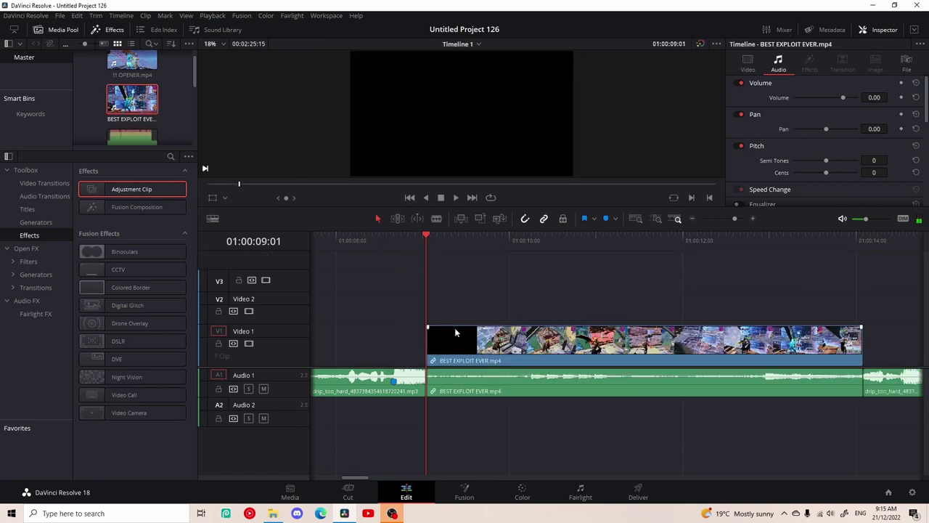
{"action": "left_click_drag", "start_coordinate": [547, 365], "coordinate": [599, 319]}
{"action": "key", "text": "Delete"}
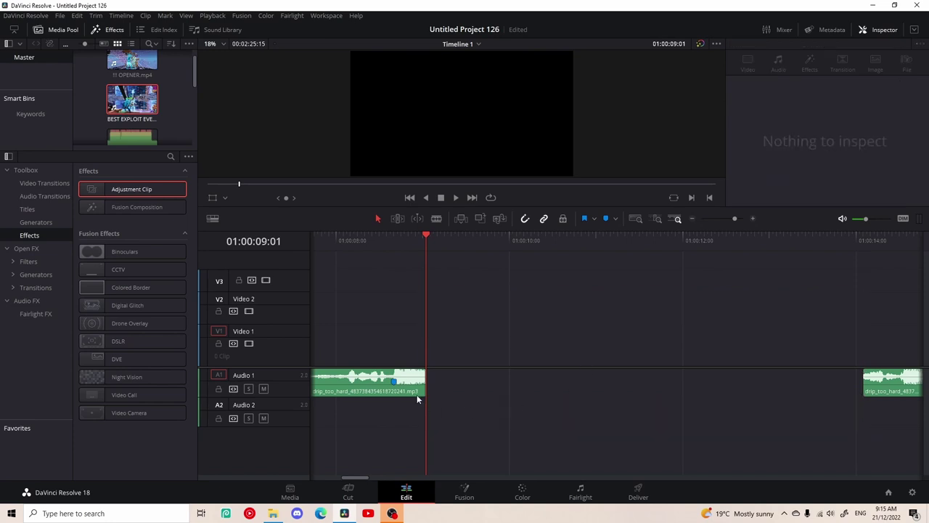
Extend the first song piece across the gap, move both song pieces to Audio 2, and play through the join
{"action": "left_click_drag", "start_coordinate": [428, 379], "coordinate": [861, 379]}
{"action": "left_click_drag", "start_coordinate": [791, 387], "coordinate": [793, 415]}
{"action": "left_click_drag", "start_coordinate": [889, 383], "coordinate": [733, 413]}
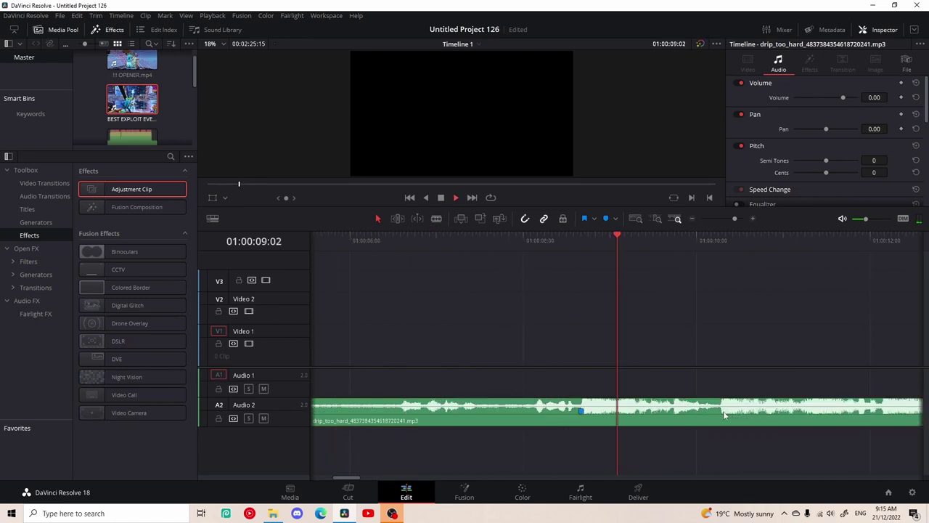
{"action": "key", "text": "space"}
{"action": "left_click_drag", "start_coordinate": [746, 247], "coordinate": [440, 363]}
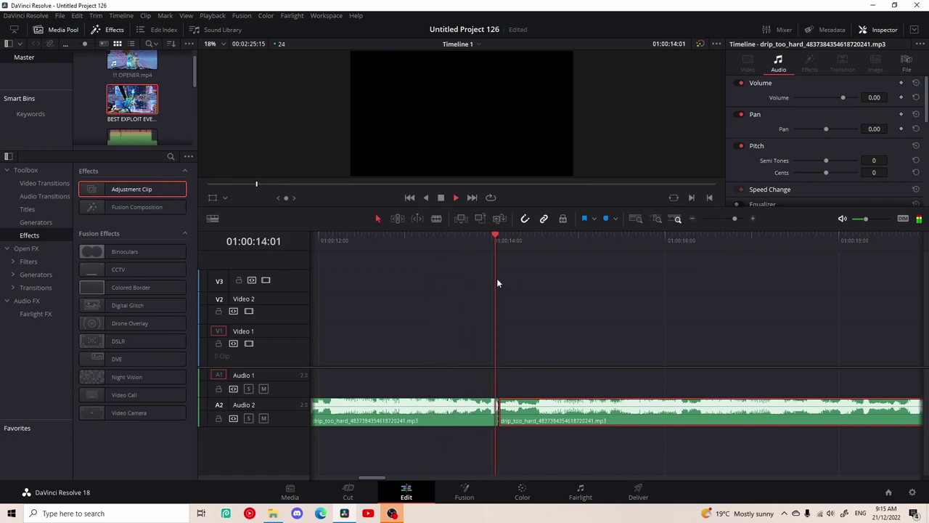
{"action": "left_click_drag", "start_coordinate": [533, 255], "coordinate": [610, 438]}
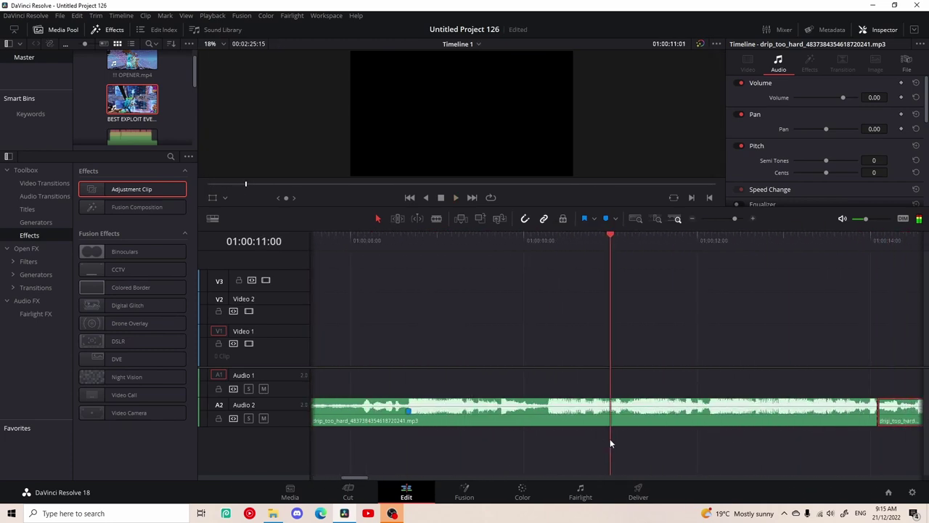
Place BEST EXPLOIT EVER.mp4 on Video 1, mark its key moment at 01:00:10:13, and align that marker with the song's marker
{"action": "mouse_move", "coordinate": [132, 99]}
{"action": "left_mouse_down"}
{"action": "mouse_move", "coordinate": [242, 129]}
{"action": "mouse_move", "coordinate": [425, 328]}
{"action": "mouse_move", "coordinate": [533, 357]}
{"action": "mouse_move", "coordinate": [435, 357]}
{"action": "left_mouse_up"}
{"action": "mouse_move", "coordinate": [610, 305]}
{"action": "left_mouse_down"}
{"action": "mouse_move", "coordinate": [496, 270]}
{"action": "mouse_move", "coordinate": [396, 292]}
{"action": "mouse_move", "coordinate": [414, 296]}
{"action": "left_mouse_up"}
{"action": "key", "text": "space"}
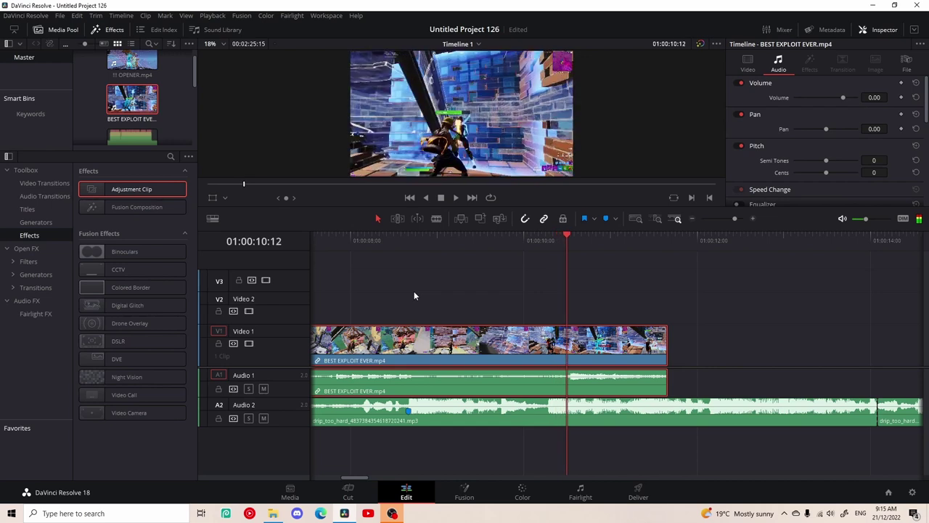
{"action": "scroll", "coordinate": [439, 360], "scroll_direction": "left", "scroll_amount": 3}
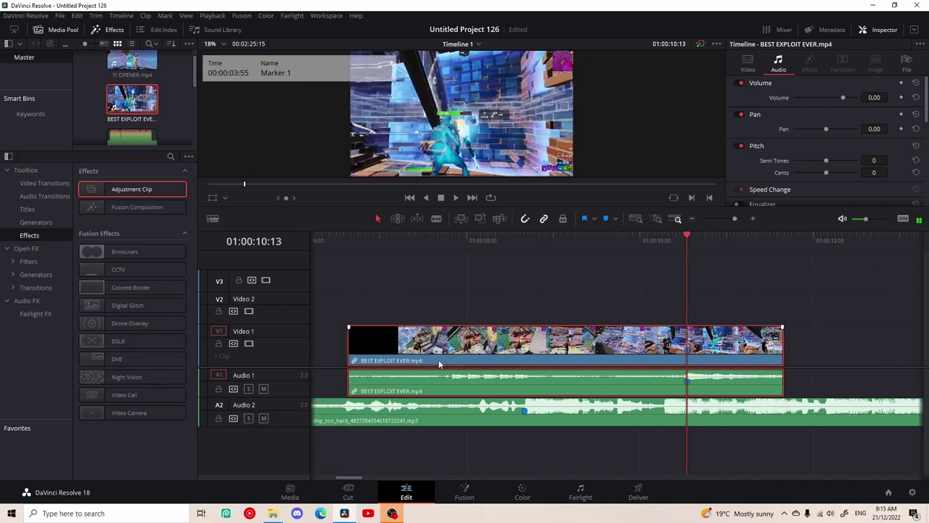
{"action": "mouse_move", "coordinate": [434, 368]}
{"action": "left_mouse_down"}
{"action": "mouse_move", "coordinate": [451, 357]}
{"action": "mouse_move", "coordinate": [405, 357]}
{"action": "left_mouse_up"}
Cut off the song before the video clip's start at 01:00:04:18 and move the song and clip to the timeline start
{"action": "left_click_drag", "start_coordinate": [728, 244], "coordinate": [716, 355]}
{"action": "left_click", "coordinate": [647, 415]}
{"action": "key", "text": "ctrl+b"}
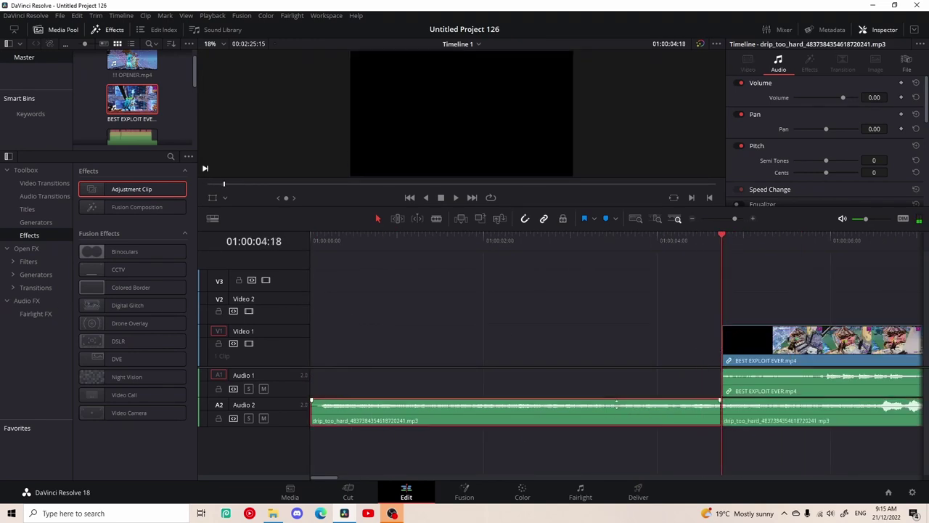
{"action": "key", "text": "BackSpace"}
{"action": "left_click_drag", "start_coordinate": [794, 421], "coordinate": [451, 402]}
{"action": "left_click_drag", "start_coordinate": [844, 354], "coordinate": [432, 349]}
Unlink the gameplay video from its audio, show its retime controls, and add a speed point at the marker, 01:00:03:22
{"action": "left_click_drag", "start_coordinate": [724, 237], "coordinate": [649, 238]}
{"action": "right_click", "coordinate": [601, 360]}
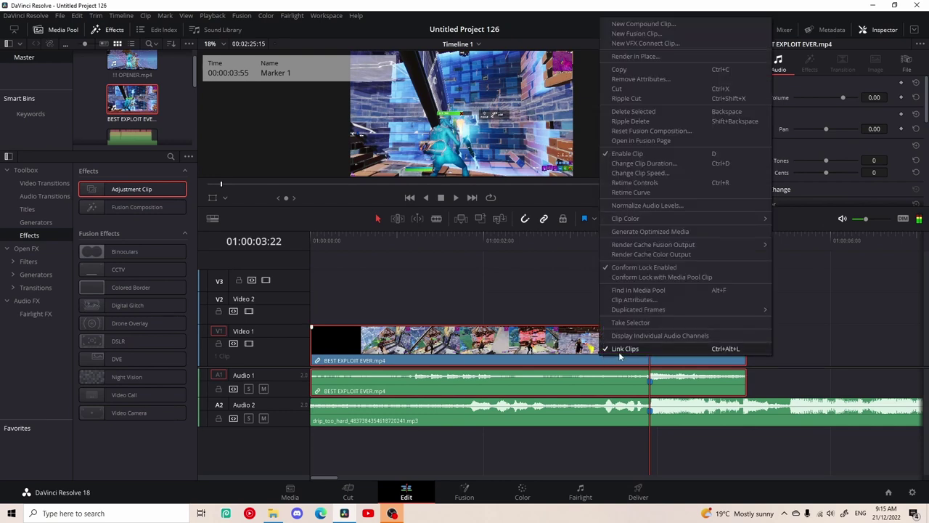
{"action": "left_click", "coordinate": [619, 349]}
{"action": "left_click", "coordinate": [688, 345]}
{"action": "key", "text": "ctrl+r"}
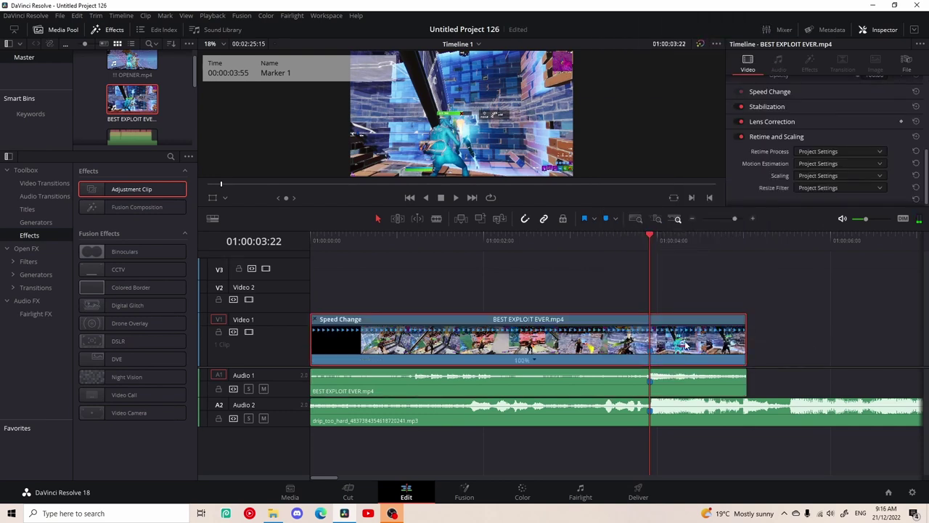
{"action": "left_click", "coordinate": [533, 360]}
{"action": "left_click", "coordinate": [557, 375]}
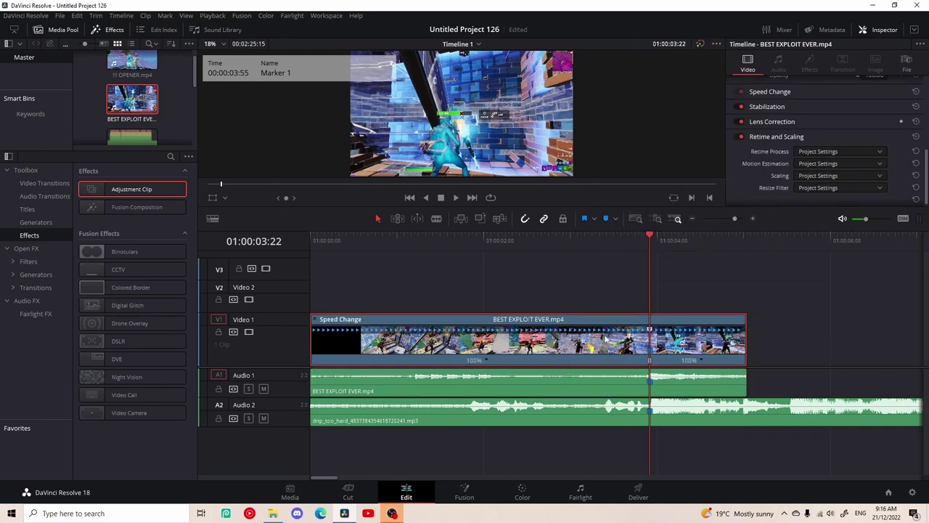
Step through the frames before the marker and add a second speed point to the gameplay clip at 01:00:03:12
{"action": "key", "text": "Left"}
{"action": "key", "text": "Left"}
{"action": "key", "text": "Left"}
{"action": "key", "text": "Left"}
{"action": "key", "text": "Left"}
{"action": "key", "text": "Left"}
{"action": "key", "text": "Left"}
{"action": "key", "text": "Left"}
{"action": "key", "text": "Left"}
{"action": "key", "text": "Left"}
{"action": "key", "text": "Left"}
{"action": "key", "text": "Left"}
{"action": "key", "text": "Left"}
{"action": "key", "text": "Left"}
{"action": "key", "text": "Left"}
{"action": "key", "text": "Left"}
{"action": "key", "text": "Left"}
{"action": "key", "text": "Left"}
{"action": "key", "text": "Left"}
{"action": "key", "text": "Left"}
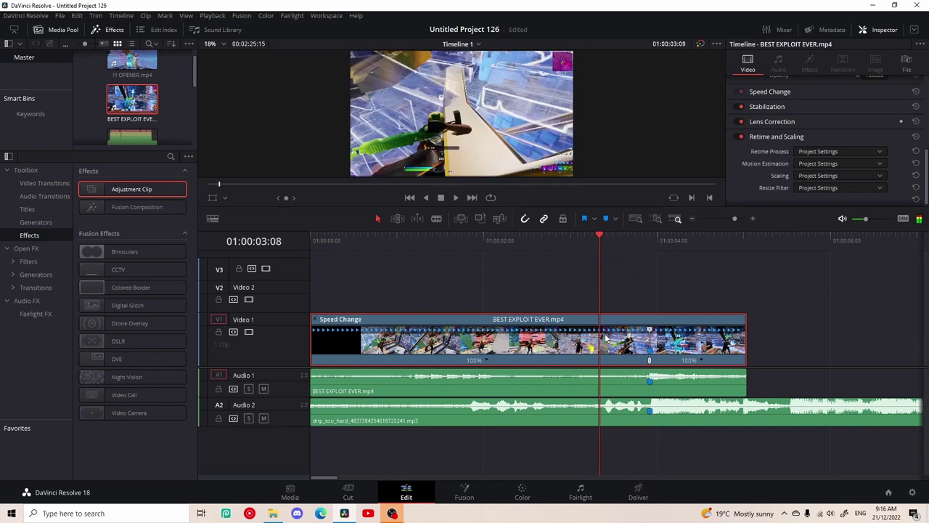
{"action": "key", "text": "Right"}
{"action": "key", "text": "Right"}
{"action": "key", "text": "Right"}
{"action": "key", "text": "Right"}
{"action": "key", "text": "Right"}
{"action": "key", "text": "Right"}
{"action": "key", "text": "Right"}
{"action": "key", "text": "Right"}
{"action": "key", "text": "Right"}
{"action": "key", "text": "Right"}
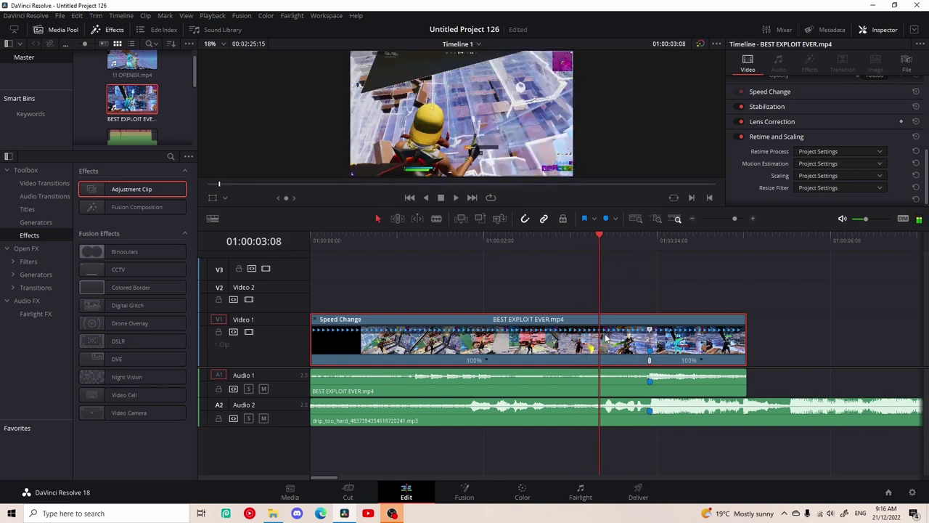
{"action": "key", "text": "Left"}
{"action": "key", "text": "Left"}
{"action": "key", "text": "Right"}
{"action": "key", "text": "Right"}
{"action": "key", "text": "Right"}
{"action": "key", "text": "Right"}
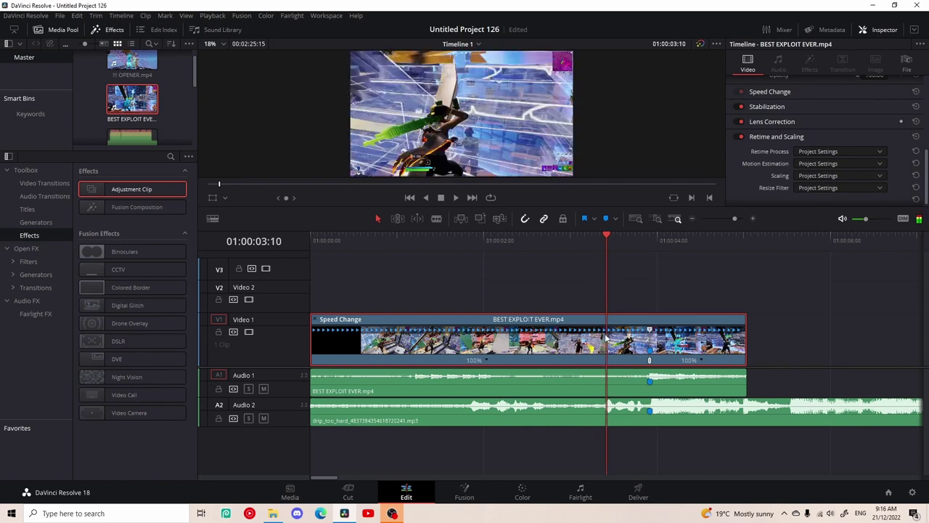
{"action": "key", "text": "Left"}
{"action": "key", "text": "Right"}
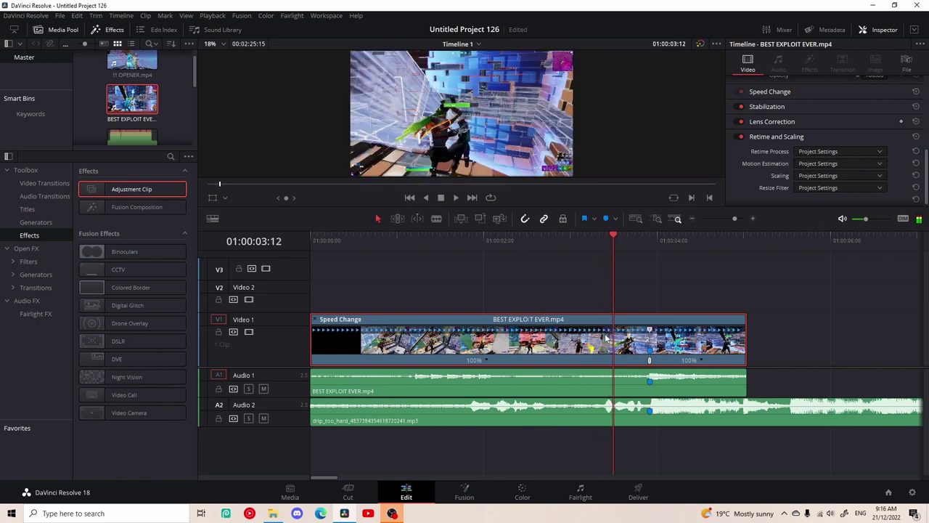
{"action": "left_click", "coordinate": [487, 361]}
{"action": "left_click", "coordinate": [542, 373]}
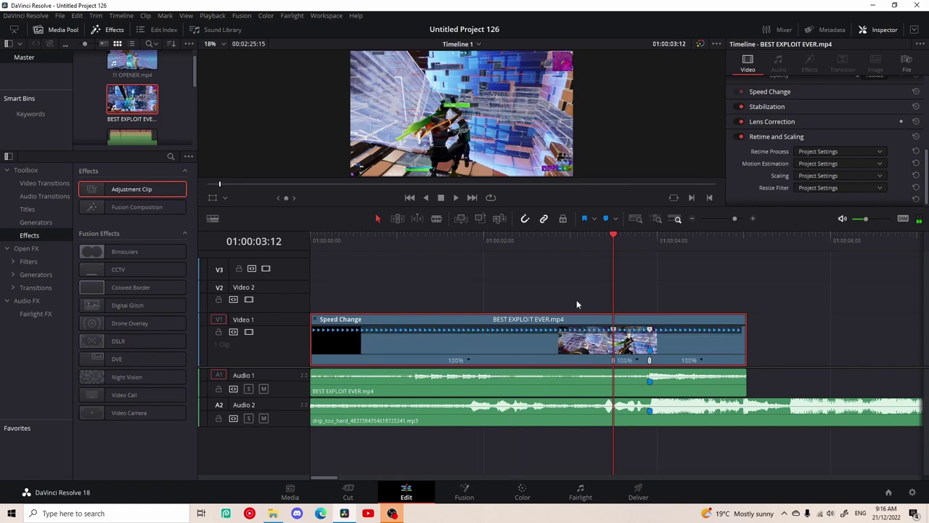
Add another speed point to the gameplay clip at 01:00:03:17, between the two existing speed points
{"action": "left_click_drag", "start_coordinate": [622, 250], "coordinate": [629, 251]}
{"action": "key", "text": "Right"}
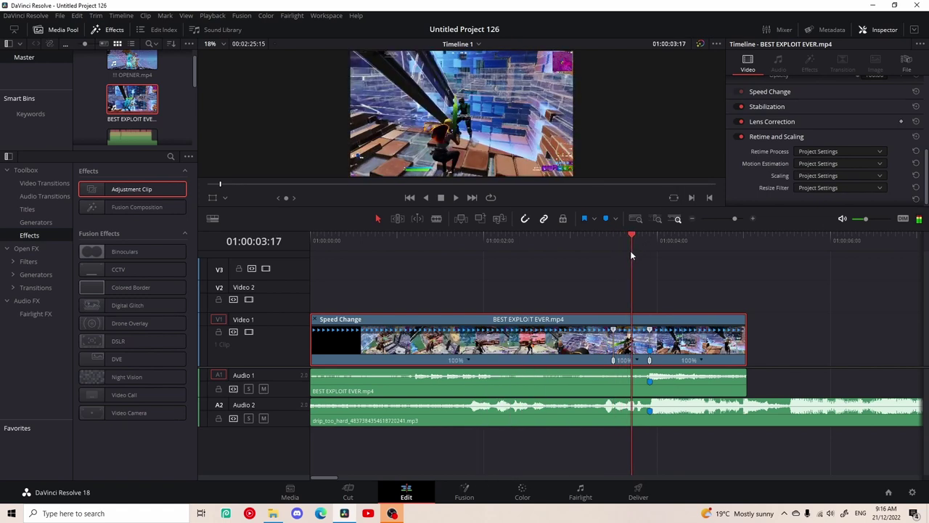
{"action": "key", "text": "Left"}
{"action": "key", "text": "Right"}
{"action": "key", "text": "Left"}
{"action": "key", "text": "Right"}
{"action": "left_click", "coordinate": [637, 360]}
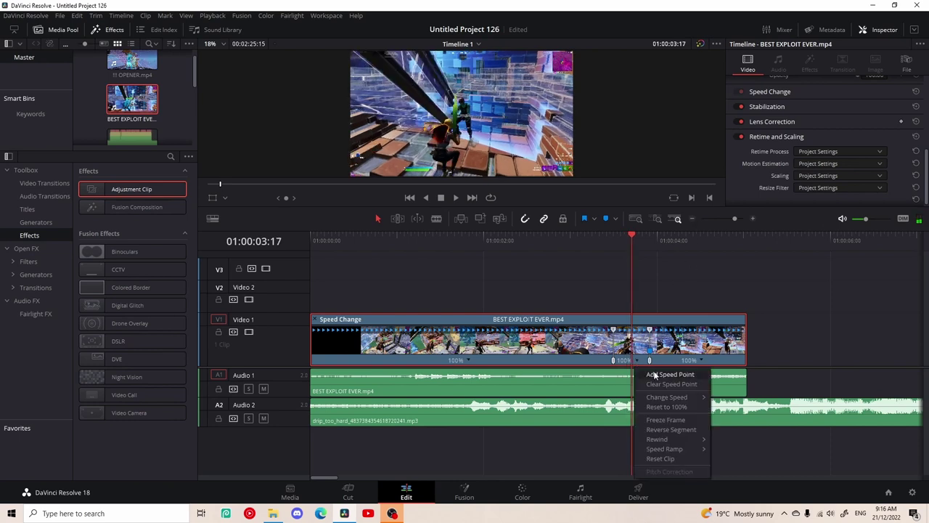
{"action": "left_click", "coordinate": [648, 374]}
Set the gameplay clip's speed to 25% between the first two speed points and 200% between the second and third
{"action": "left_click", "coordinate": [621, 361]}
{"action": "mouse_move", "coordinate": [667, 398]}
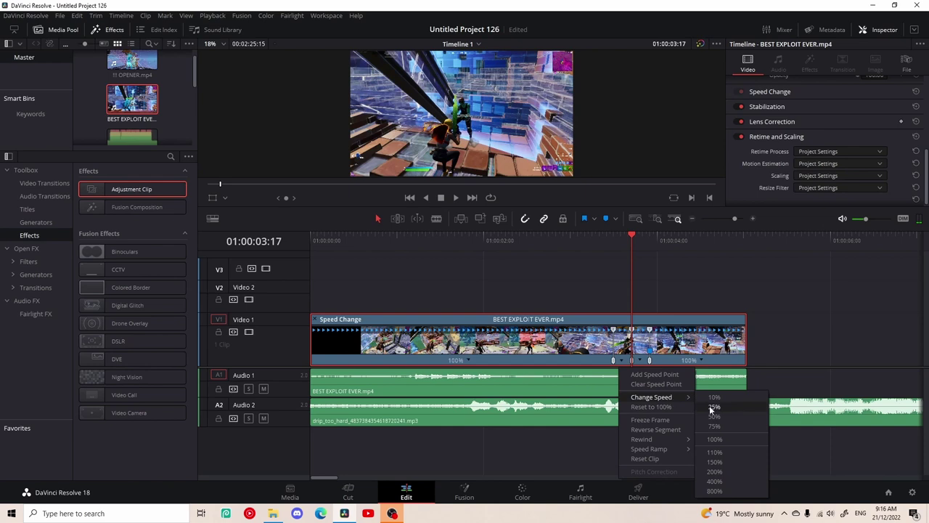
{"action": "left_click", "coordinate": [711, 408]}
{"action": "left_click", "coordinate": [698, 363]}
{"action": "mouse_move", "coordinate": [726, 397]}
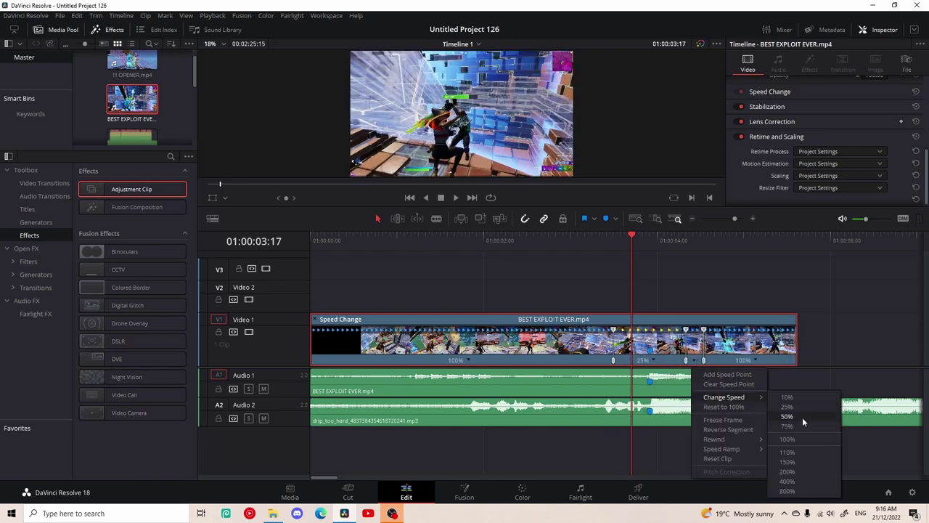
{"action": "left_click", "coordinate": [799, 474]}
Set the gameplay clip's final segment to 25% speed and move its starting speed point back to the marker at 01:00:03:22
{"action": "left_click", "coordinate": [746, 359]}
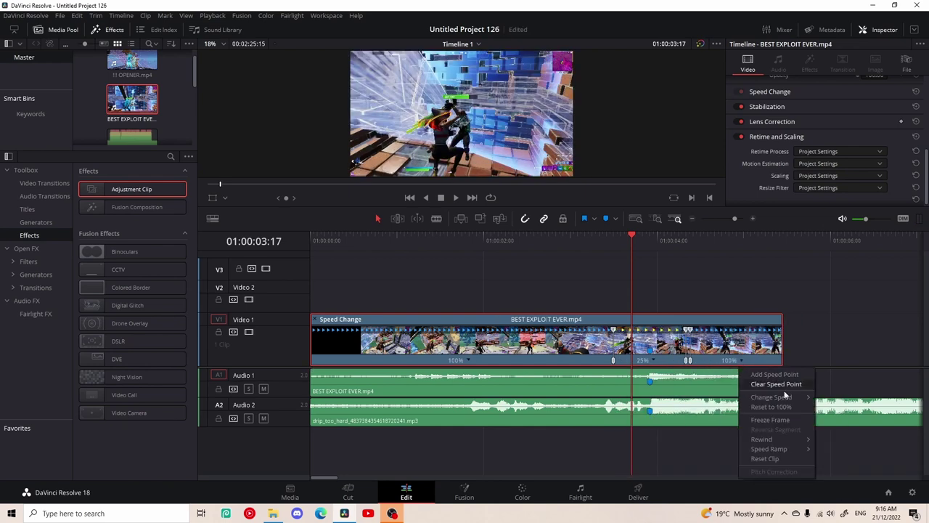
{"action": "mouse_move", "coordinate": [794, 397]}
{"action": "left_click", "coordinate": [843, 405]}
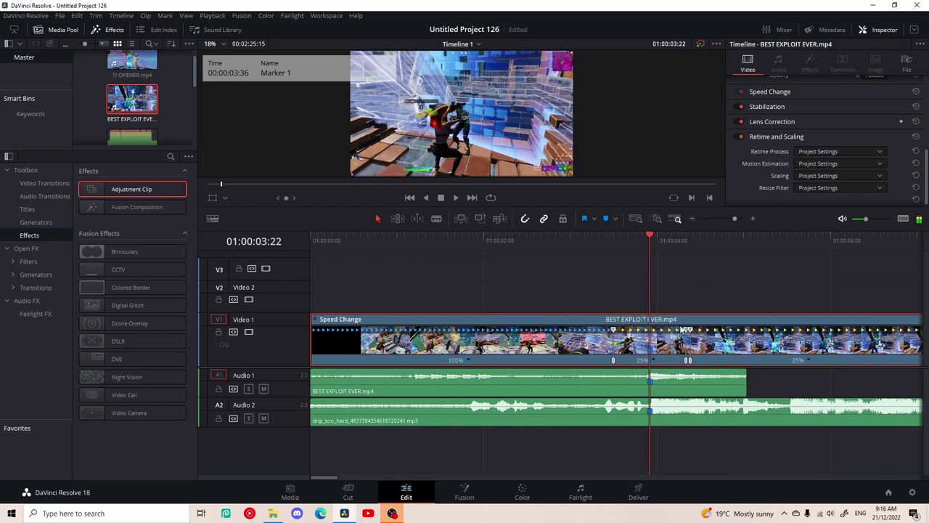
{"action": "left_click_drag", "start_coordinate": [689, 361], "coordinate": [647, 362]}
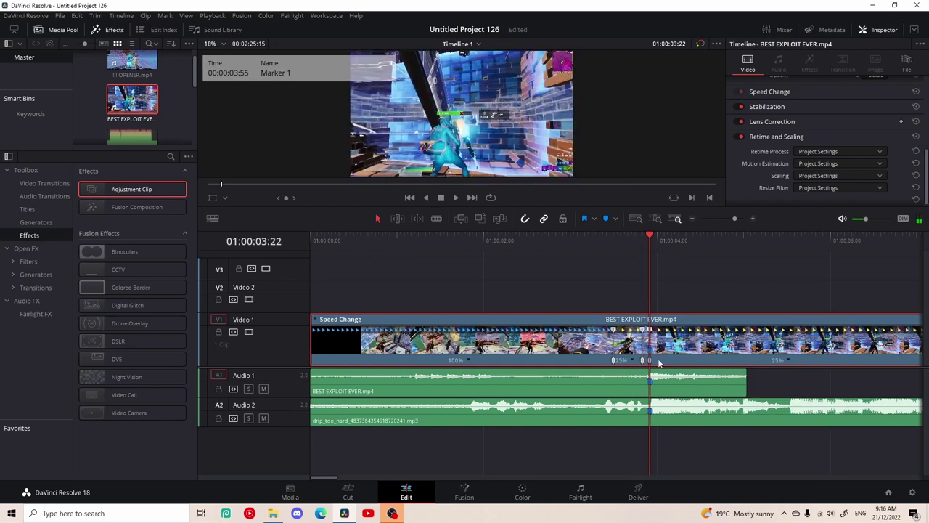
Split the gameplay video at 01:00:05:01, where its audio ends, and delete the remainder
{"action": "left_click_drag", "start_coordinate": [653, 238], "coordinate": [752, 250]}
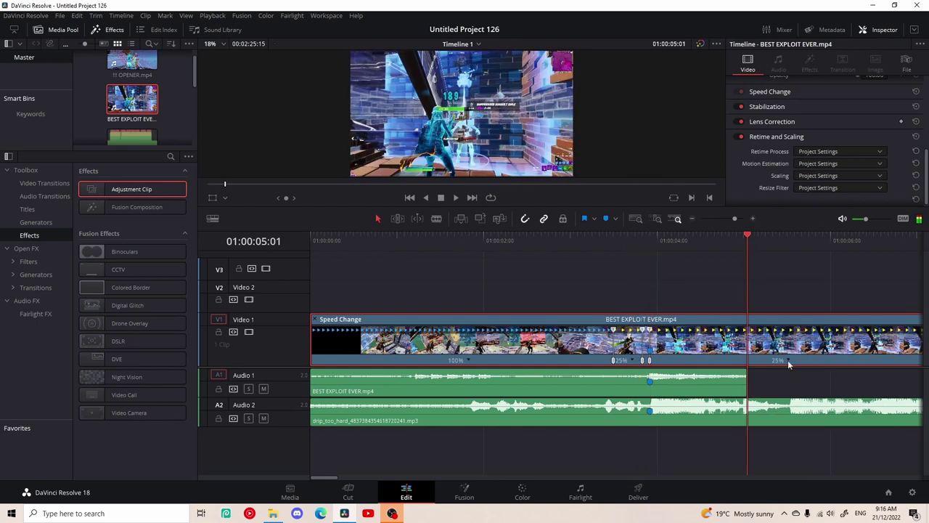
{"action": "key", "text": "ctrl+b"}
{"action": "key", "text": "Delete"}
Set the gameplay video's retime process to Optical Flow
{"action": "left_click", "coordinate": [715, 352]}
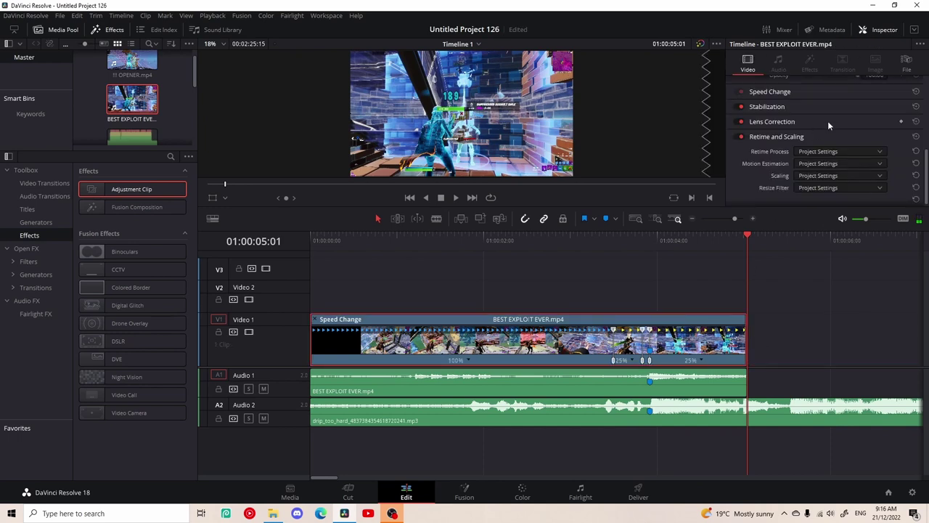
{"action": "left_click", "coordinate": [826, 152]}
{"action": "left_click", "coordinate": [820, 197]}
{"action": "left_click", "coordinate": [630, 253]}
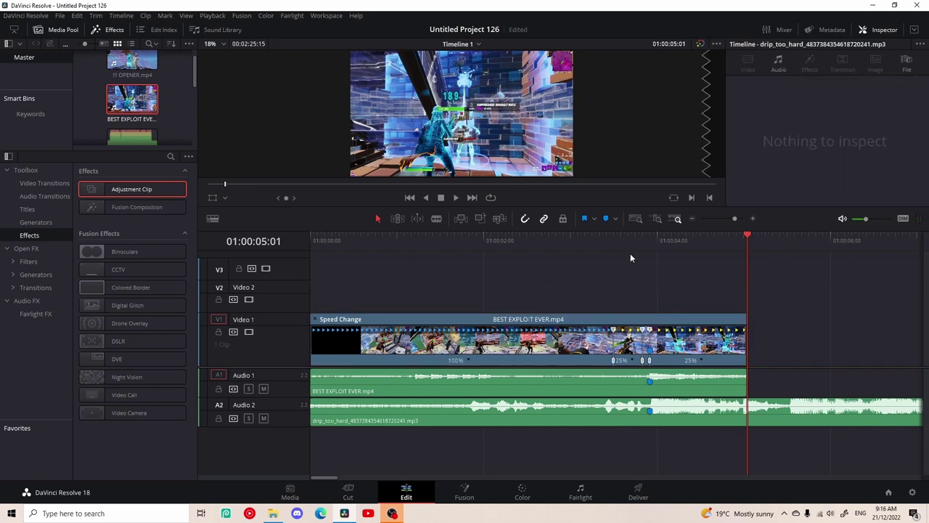
Hide the gameplay clip's retime controls and play the edit through to check the speed changes
{"action": "key", "text": "Up"}
{"action": "key", "text": "Up"}
{"action": "key", "text": "space"}
{"action": "key", "text": "space"}
{"action": "left_click", "coordinate": [344, 332]}
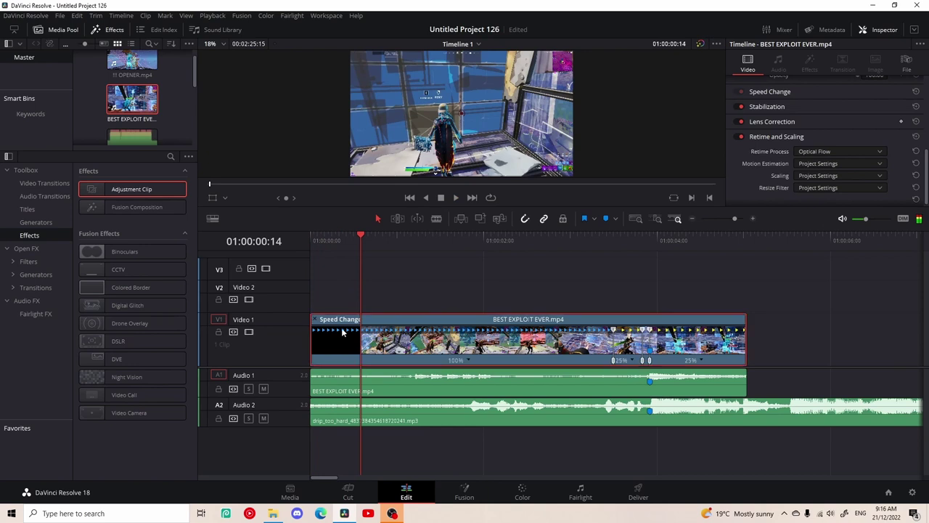
{"action": "left_click", "coordinate": [315, 319]}
{"action": "key", "text": "space"}
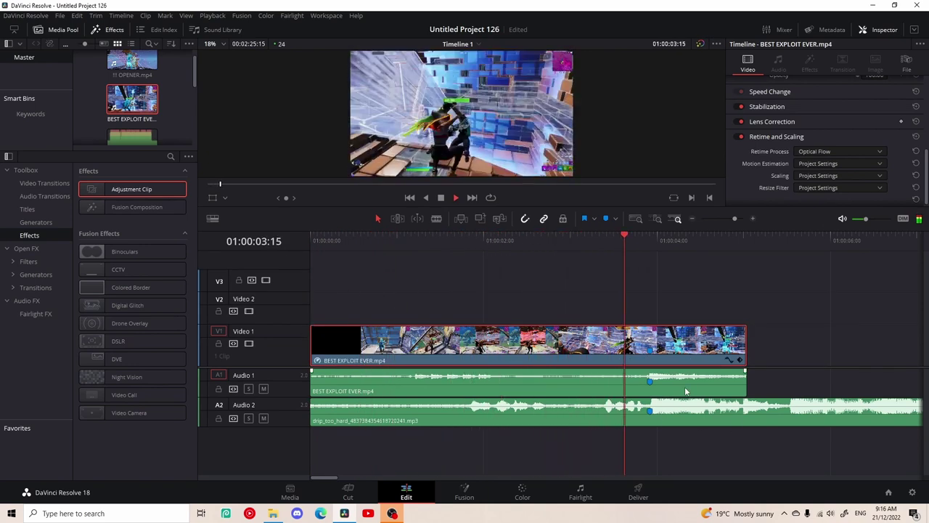
{"action": "key", "text": "space"}
{"action": "left_click", "coordinate": [653, 272]}
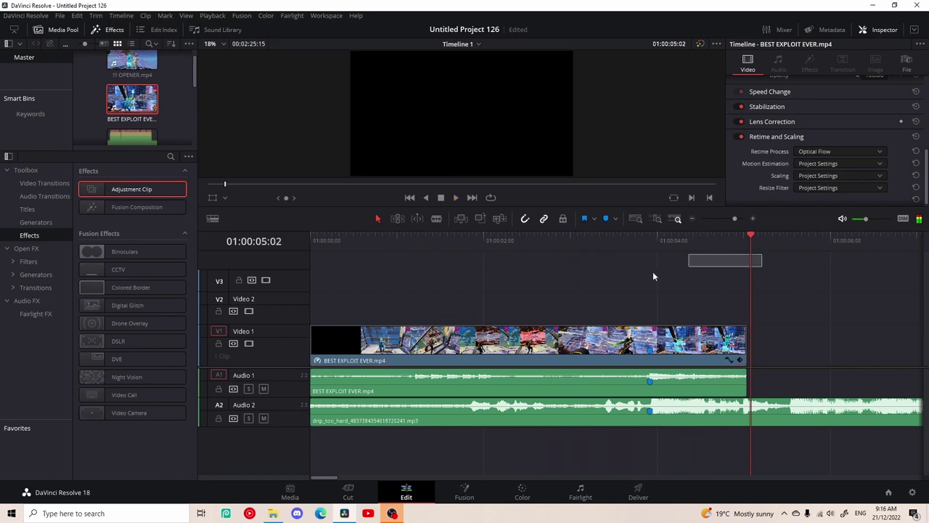
Add fade-ins of about two seconds, ending near 01:00:02:00, to the gameplay video, its audio and the song, and preview them
{"action": "left_click_drag", "start_coordinate": [417, 259], "coordinate": [483, 260]}
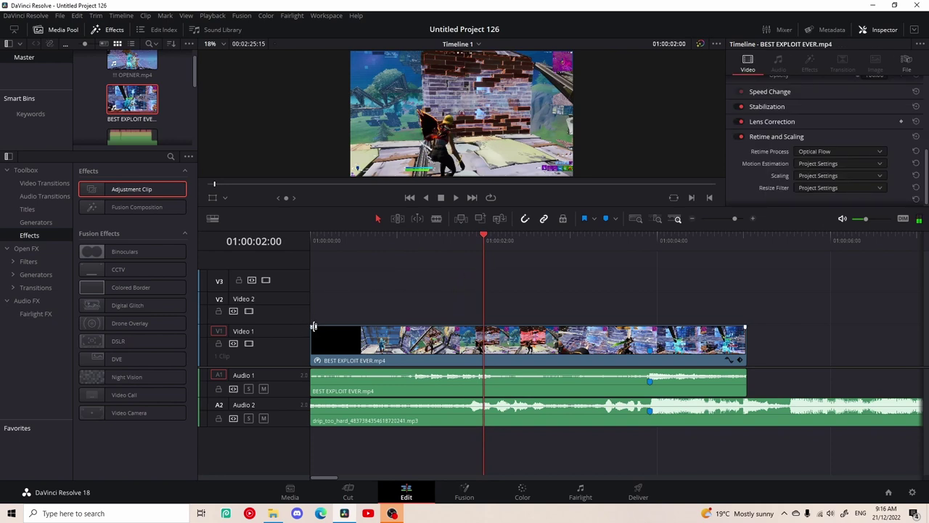
{"action": "left_click_drag", "start_coordinate": [310, 328], "coordinate": [486, 334]}
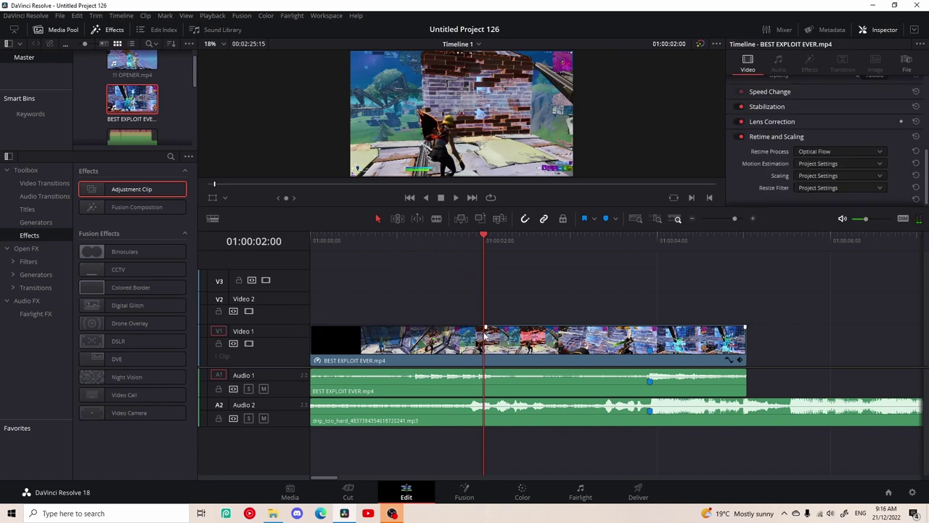
{"action": "left_click_drag", "start_coordinate": [313, 372], "coordinate": [485, 373]}
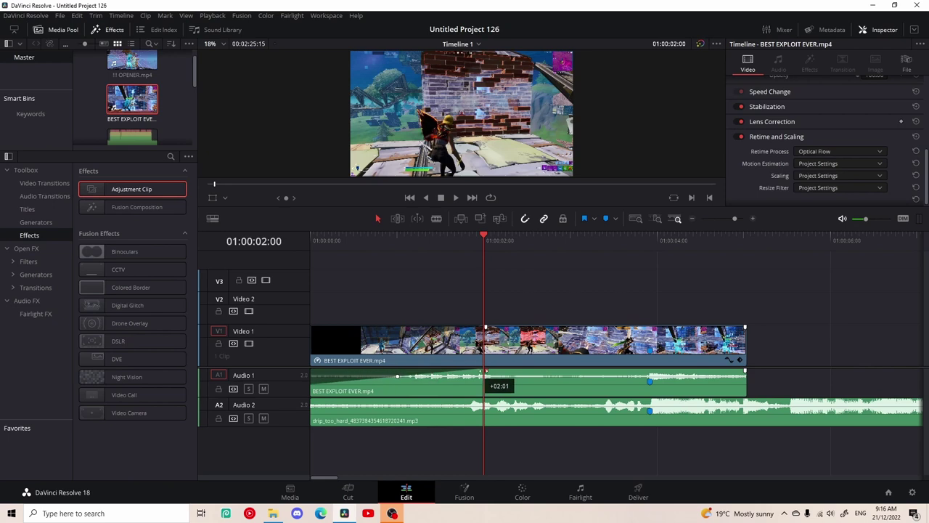
{"action": "left_click_drag", "start_coordinate": [311, 399], "coordinate": [485, 400]}
{"action": "key", "text": "Home"}
{"action": "key", "text": "space"}
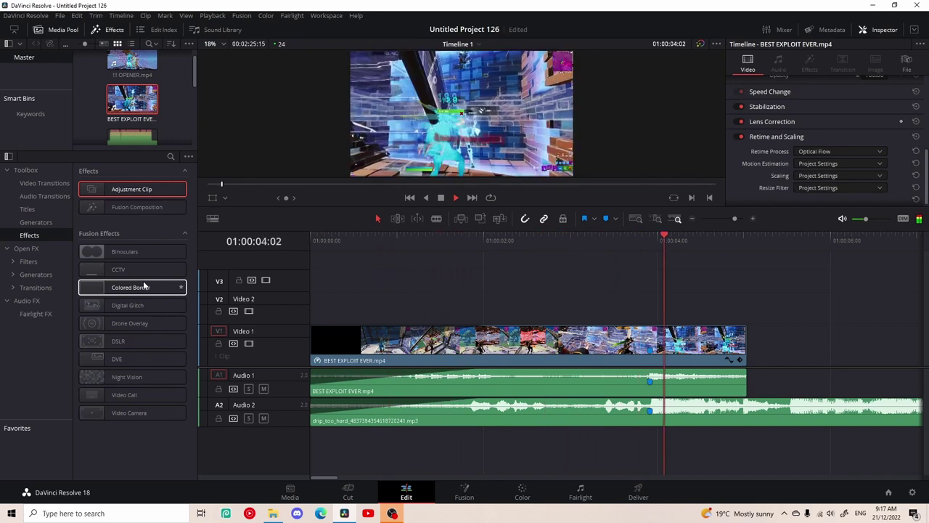
{"action": "key", "text": "space"}
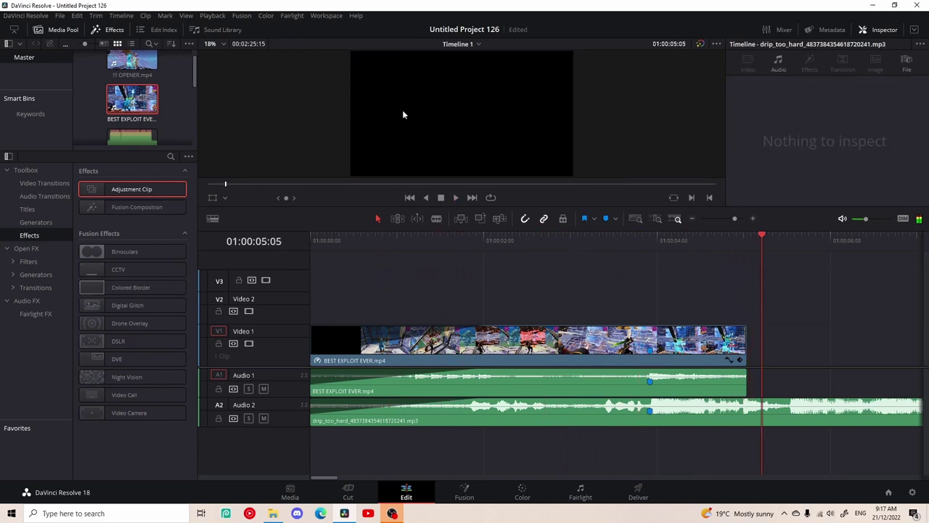
Place an adjustment clip on Video 2 from the marker and cut off everything after 01:00:05:01
{"action": "key", "text": "q"}
{"action": "left_click_drag", "start_coordinate": [124, 187], "coordinate": [652, 308]}
{"action": "left_click", "coordinate": [756, 245]}
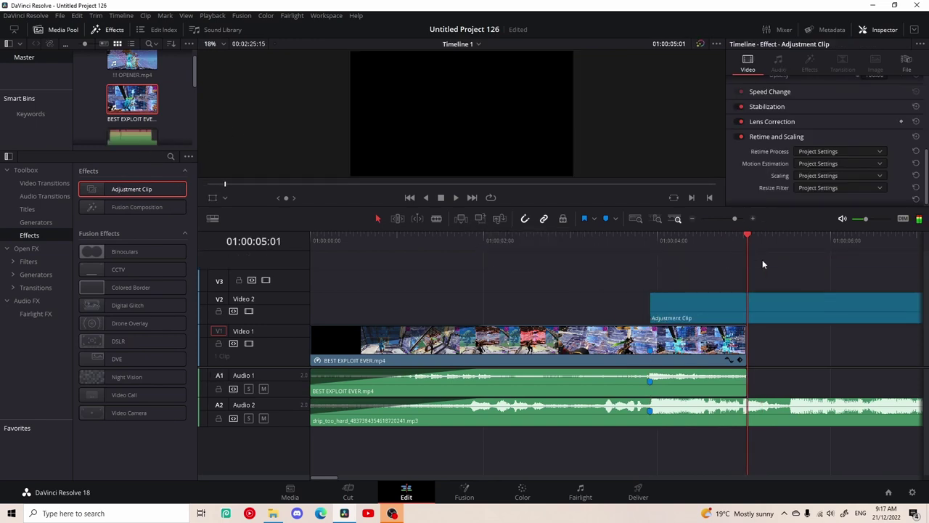
{"action": "left_click", "coordinate": [797, 310]}
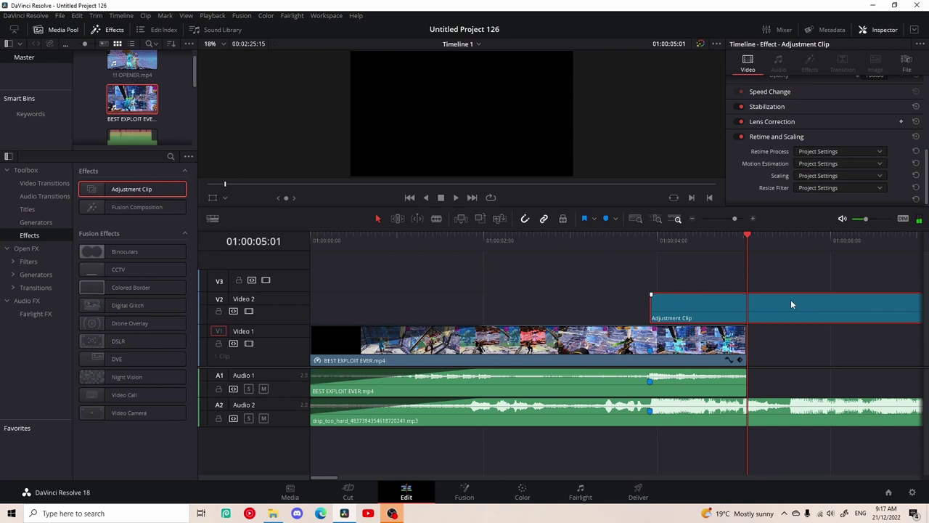
{"action": "key", "text": "ctrl+b"}
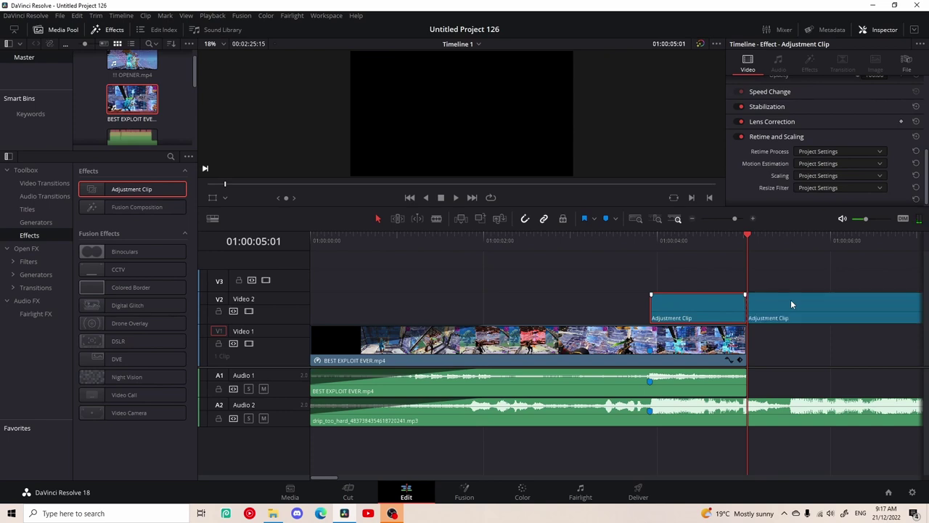
{"action": "left_click", "coordinate": [778, 313]}
{"action": "key", "text": "Delete"}
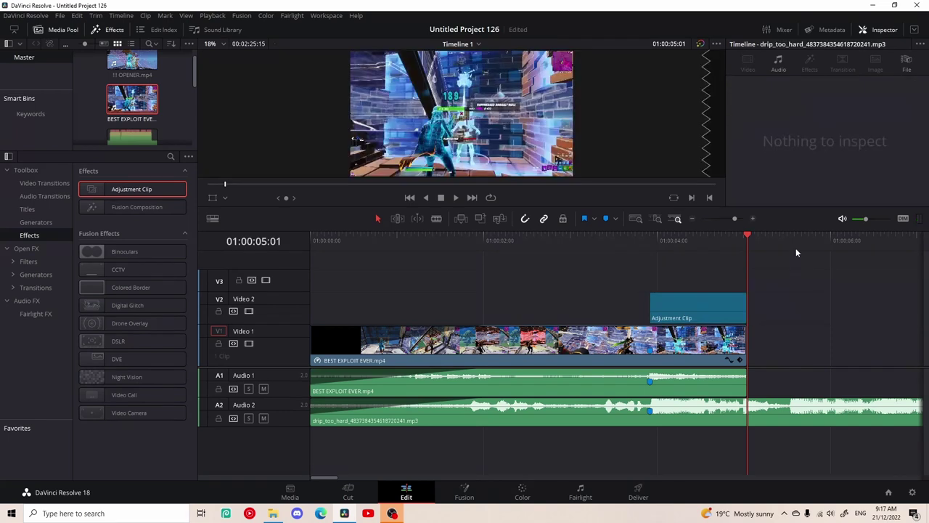
Open the adjustment clip in Fusion with the playhead at the marker, 01:00:03:22
{"action": "left_click_drag", "start_coordinate": [748, 245], "coordinate": [671, 290]}
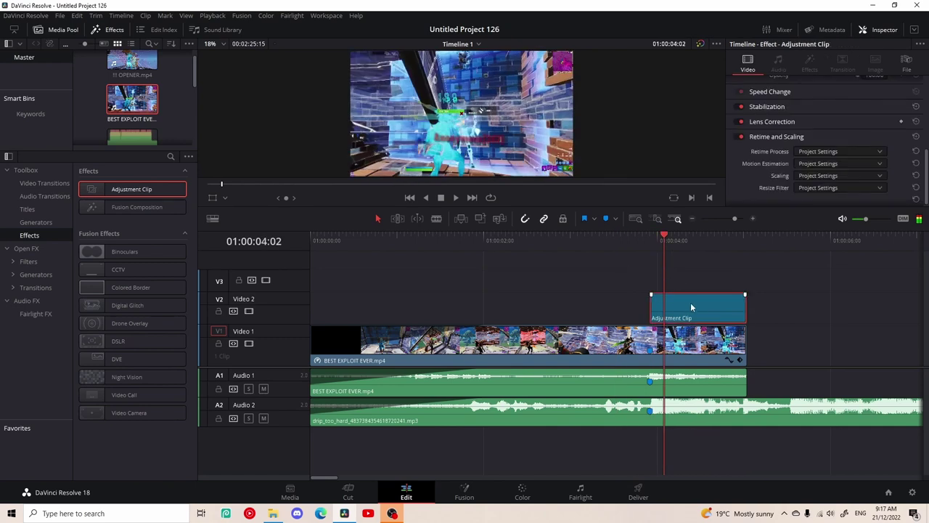
{"action": "left_click_drag", "start_coordinate": [664, 241], "coordinate": [642, 247]}
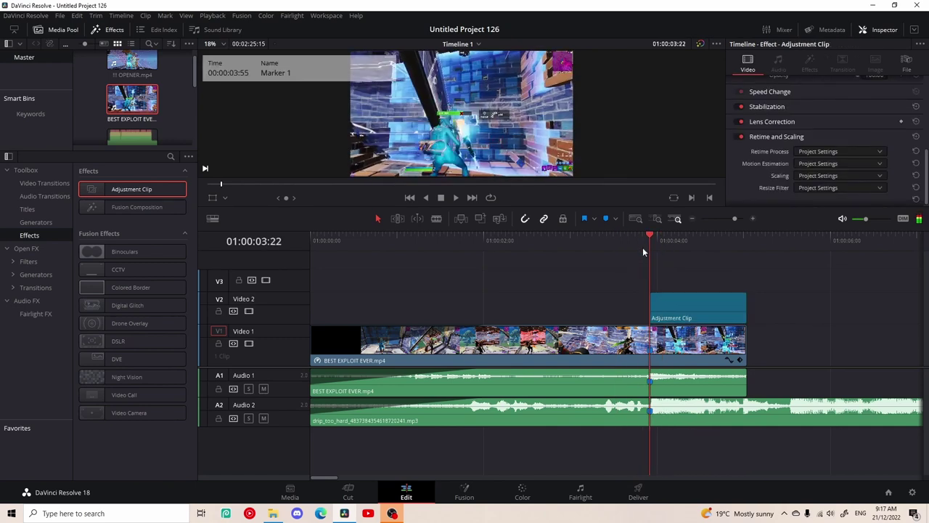
{"action": "left_click", "coordinate": [464, 491]}
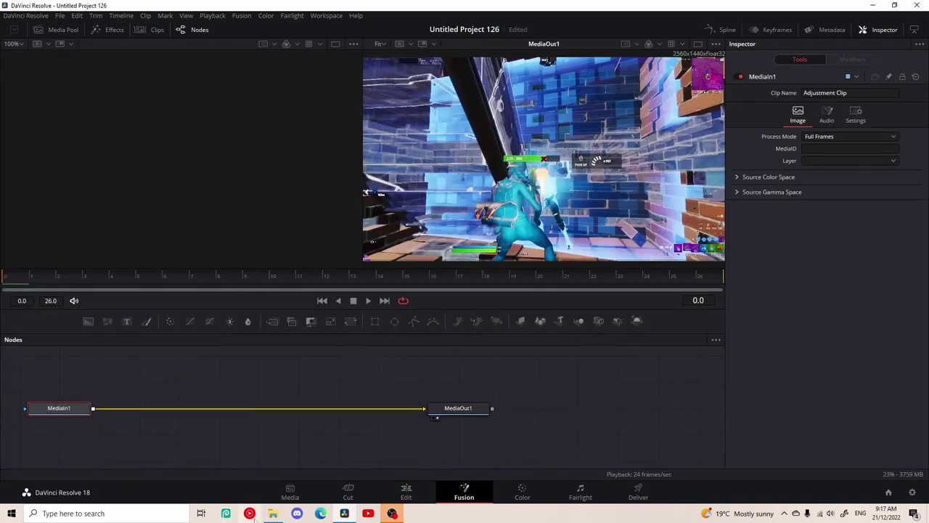
Switch to File Explorer and bring [NIKTO] No Plugin Overedit Impact.setting from the Impacts folder into the Fusion node graph
{"action": "left_click", "coordinate": [272, 513]}
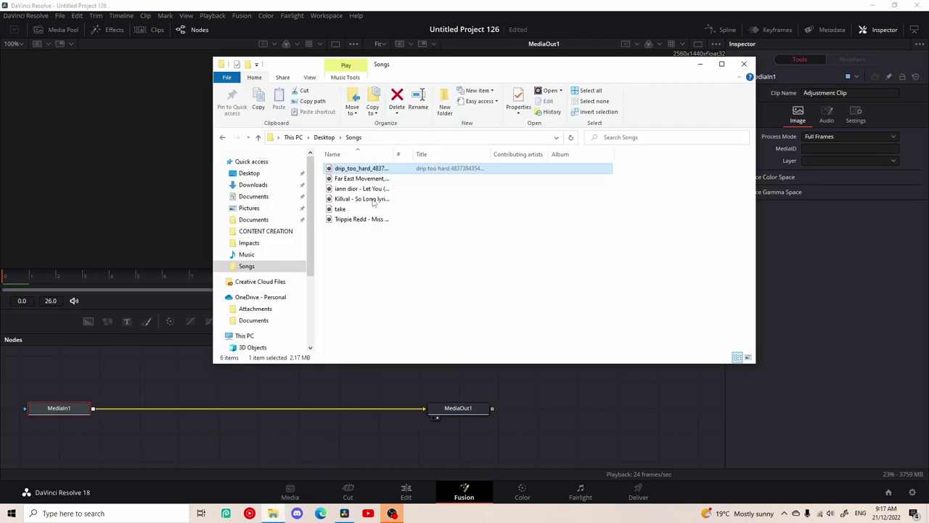
{"action": "left_click", "coordinate": [250, 162]}
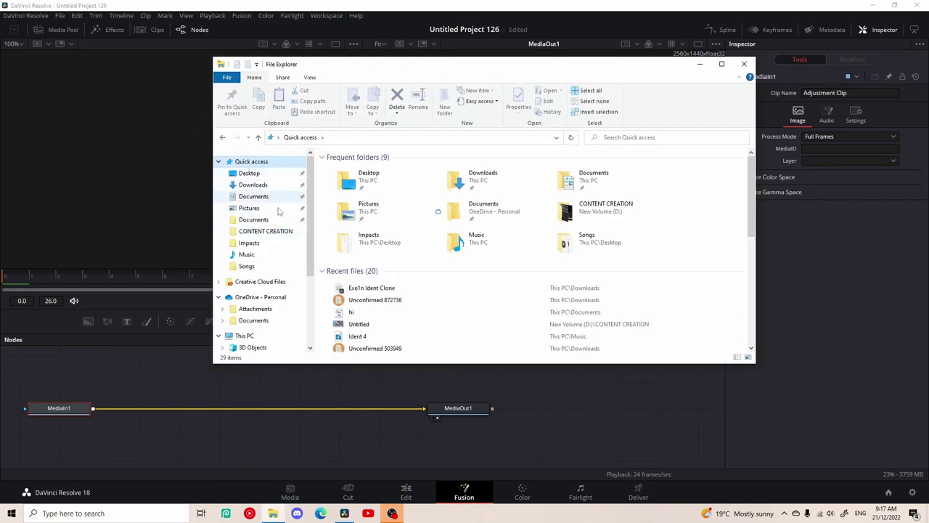
{"action": "left_click", "coordinate": [249, 243]}
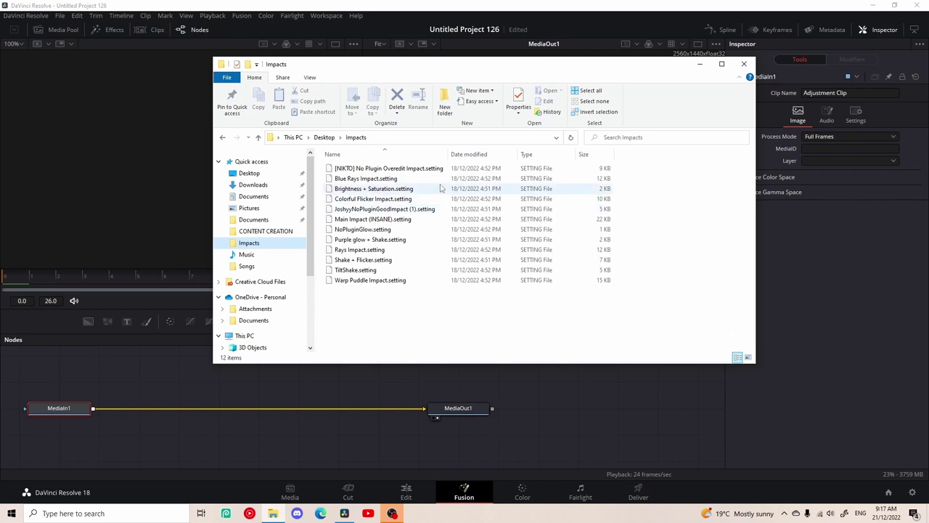
{"action": "left_click_drag", "start_coordinate": [436, 172], "coordinate": [418, 177]}
{"action": "left_click_drag", "start_coordinate": [370, 345], "coordinate": [398, 380]}
{"action": "left_click", "coordinate": [483, 331]}
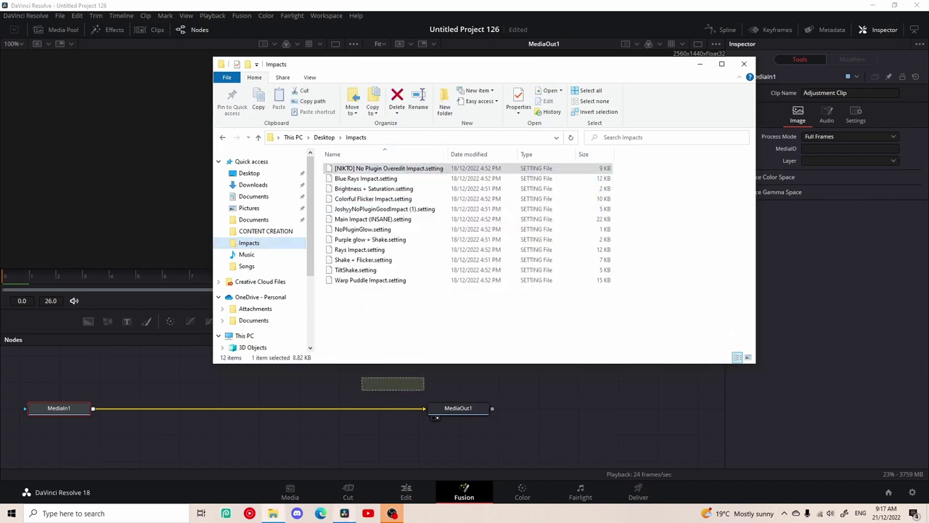
{"action": "left_click", "coordinate": [345, 513]}
{"action": "left_click", "coordinate": [550, 273]}
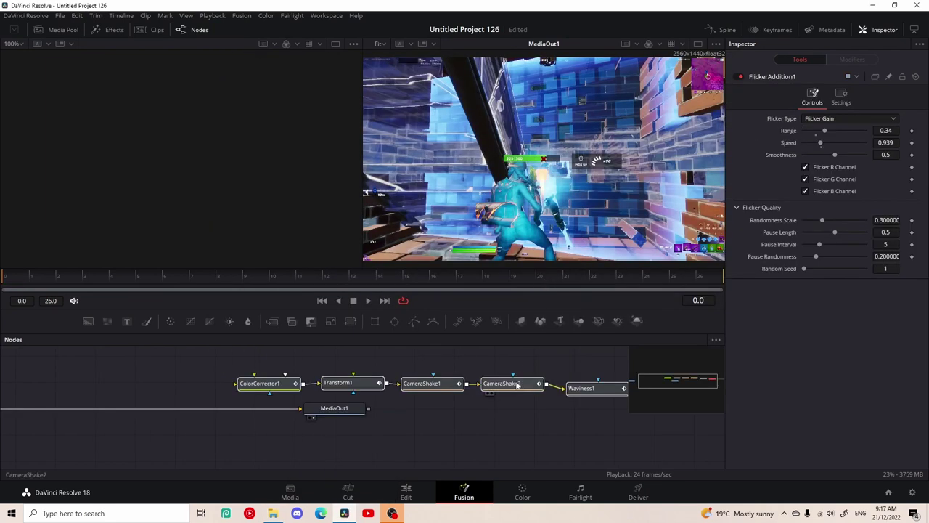
Reposition MediaOut1 and insert ColorCorrector1 and Transform1 into the connection between MediaIn1 and MediaOut1
{"action": "left_click_drag", "start_coordinate": [337, 411], "coordinate": [451, 409]}
{"action": "left_click_drag", "start_coordinate": [198, 382], "coordinate": [218, 354]}
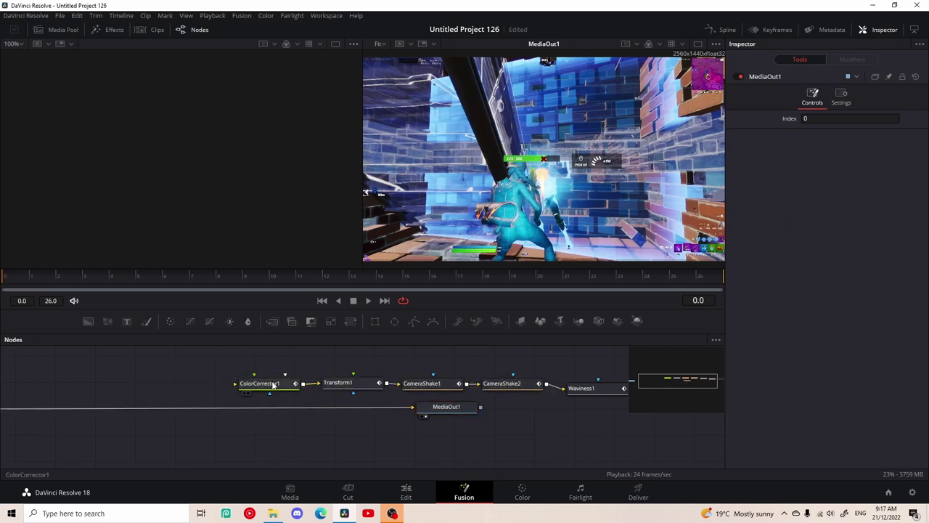
{"action": "left_click_drag", "start_coordinate": [274, 385], "coordinate": [115, 411]}
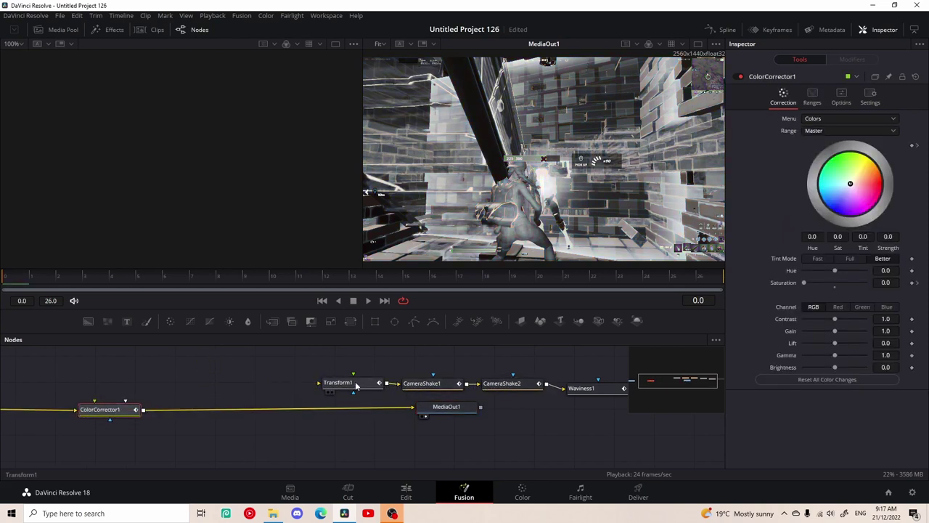
{"action": "left_click_drag", "start_coordinate": [356, 385], "coordinate": [339, 408]}
Insert CameraShake2 and CameraShake1 between ColorCorrector1 and Transform1, and Waviness1 between MediaIn1 and ColorCorrector1
{"action": "left_click_drag", "start_coordinate": [417, 385], "coordinate": [247, 410]}
{"action": "left_click_drag", "start_coordinate": [501, 384], "coordinate": [169, 415]}
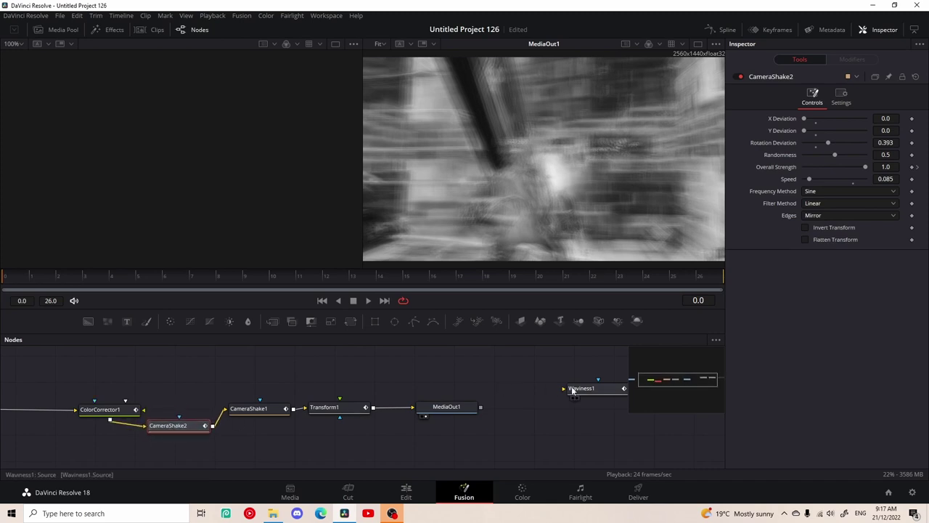
{"action": "left_click_drag", "start_coordinate": [574, 390], "coordinate": [27, 412]}
Bring FlickerAddition1 over to the node chain and insert it between MediaIn1 and Waviness1, shifting MediaIn1 to make room
{"action": "scroll", "coordinate": [321, 408], "scroll_direction": "right", "scroll_amount": 3}
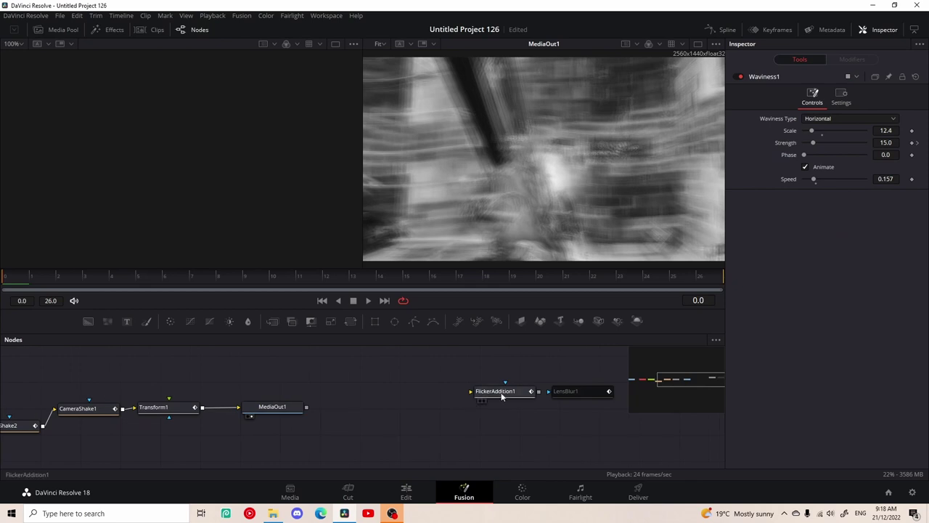
{"action": "left_click_drag", "start_coordinate": [501, 394], "coordinate": [117, 376]}
{"action": "scroll", "coordinate": [151, 385], "scroll_direction": "left", "scroll_amount": 5}
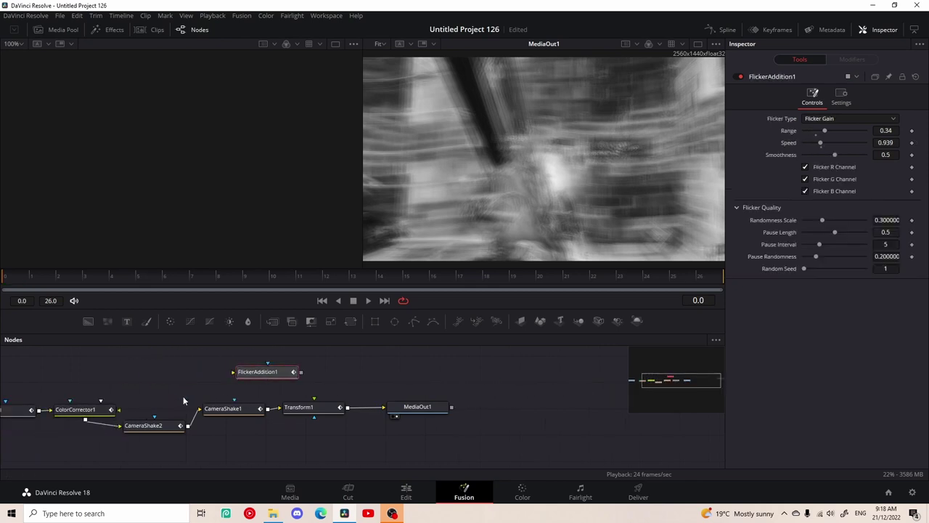
{"action": "scroll", "coordinate": [182, 396], "scroll_direction": "left", "scroll_amount": 8}
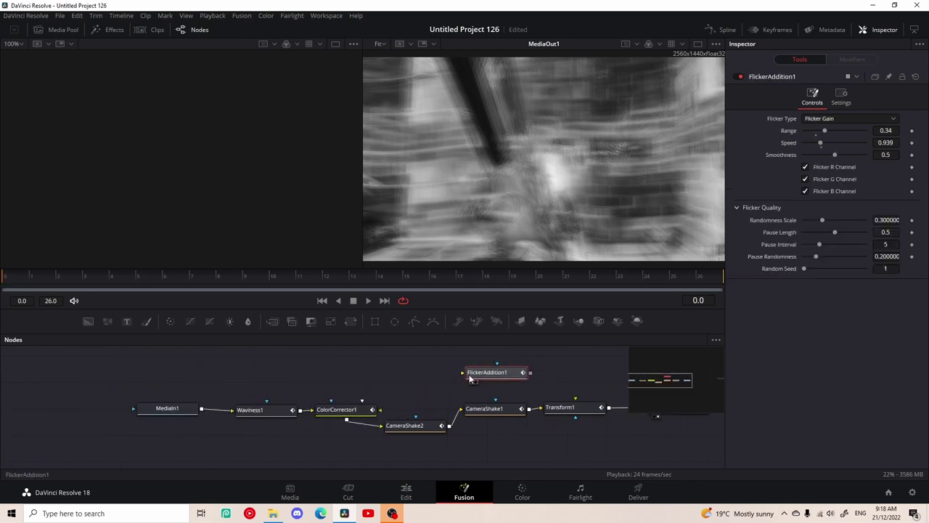
{"action": "left_click_drag", "start_coordinate": [470, 377], "coordinate": [289, 362]}
{"action": "left_click_drag", "start_coordinate": [170, 411], "coordinate": [137, 413]}
{"action": "left_click_drag", "start_coordinate": [289, 369], "coordinate": [204, 441]}
{"action": "left_click_drag", "start_coordinate": [129, 418], "coordinate": [99, 415]}
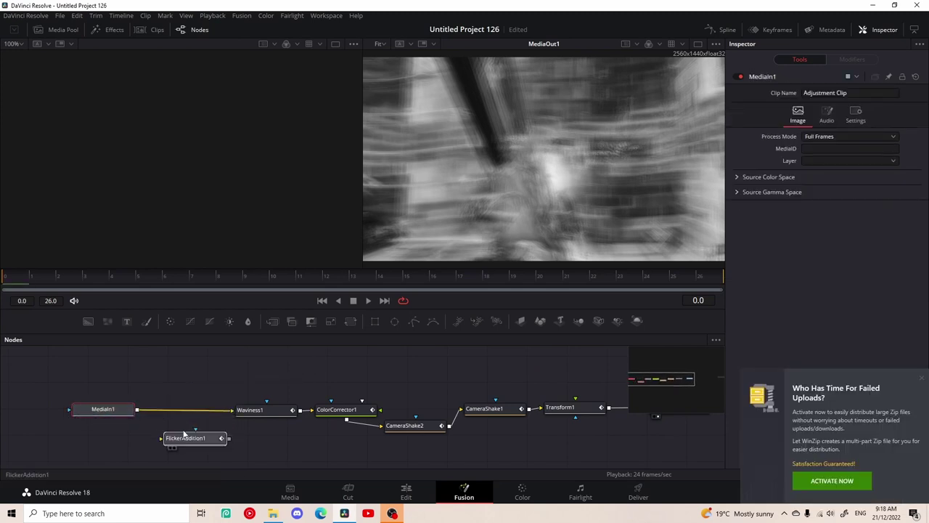
{"action": "left_click_drag", "start_coordinate": [185, 433], "coordinate": [190, 406]}
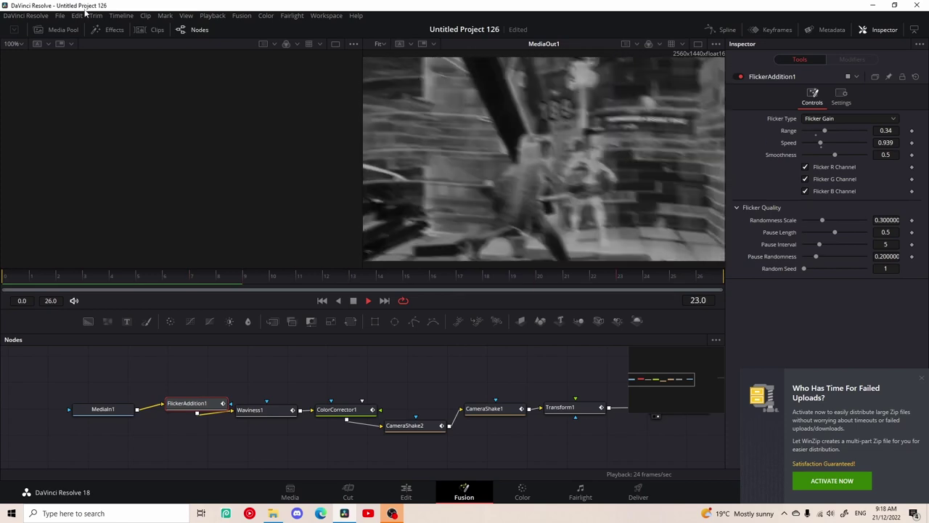
Return to the Edit page, play the timeline from the start to review the impact effect, and dismiss the WinZip notification
{"action": "left_click", "coordinate": [406, 490]}
{"action": "left_click_drag", "start_coordinate": [751, 236], "coordinate": [286, 265]}
{"action": "key", "text": "space"}
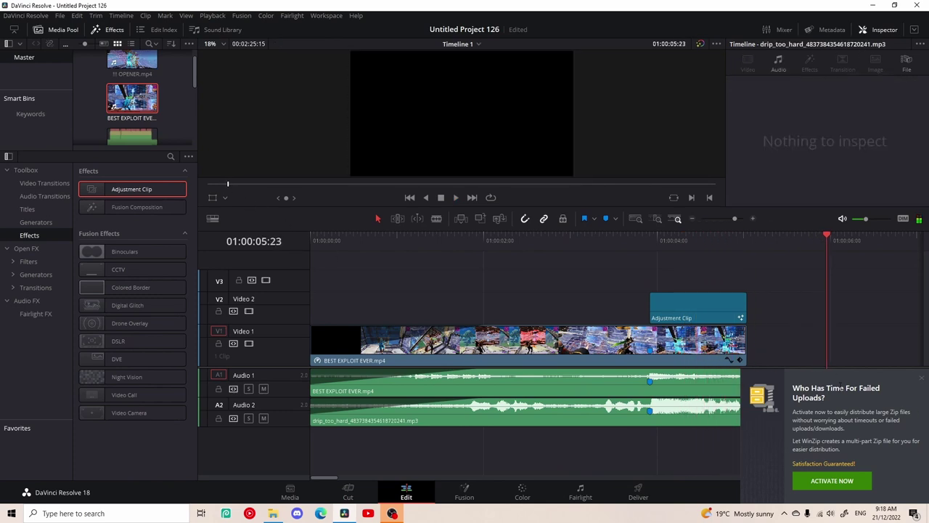
{"action": "left_click_drag", "start_coordinate": [744, 343], "coordinate": [735, 345]}
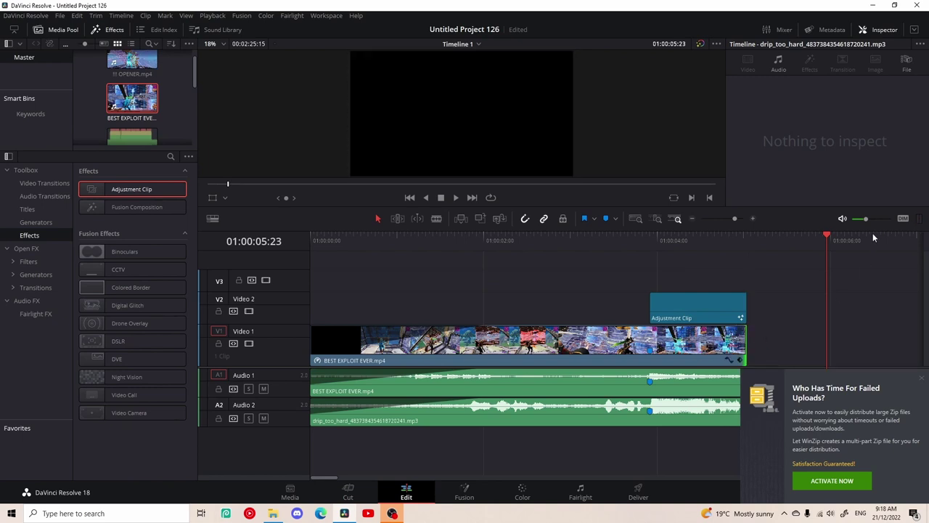
{"action": "left_click", "coordinate": [921, 378]}
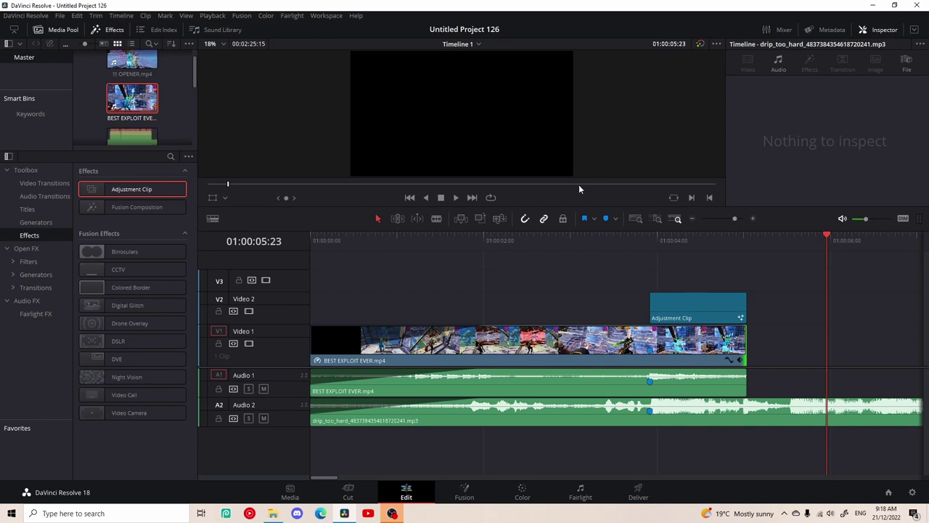
Add triple edit 189.mp4 from the media pool to Video 1, a short gap after the first gameplay clip
{"action": "scroll", "coordinate": [132, 102], "scroll_direction": "down", "scroll_amount": 3}
{"action": "left_click", "coordinate": [132, 109]}
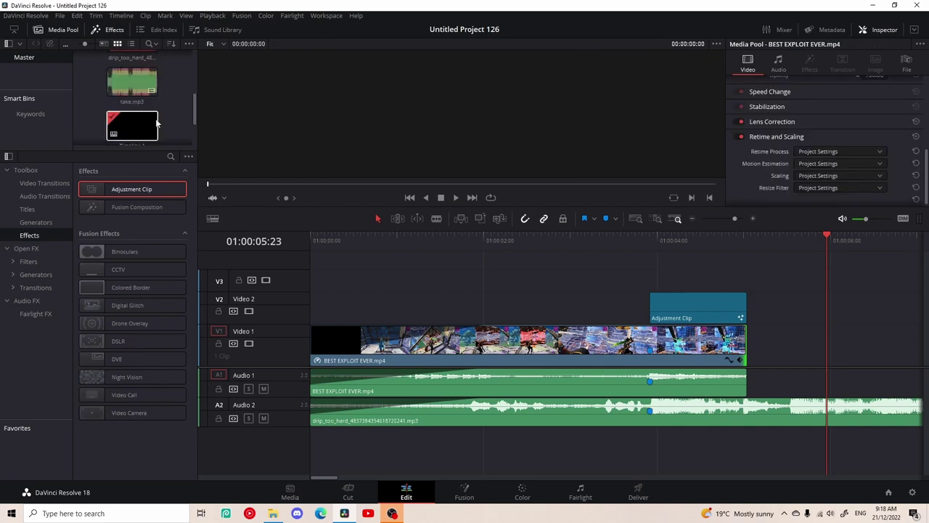
{"action": "left_click_drag", "start_coordinate": [133, 112], "coordinate": [723, 341]}
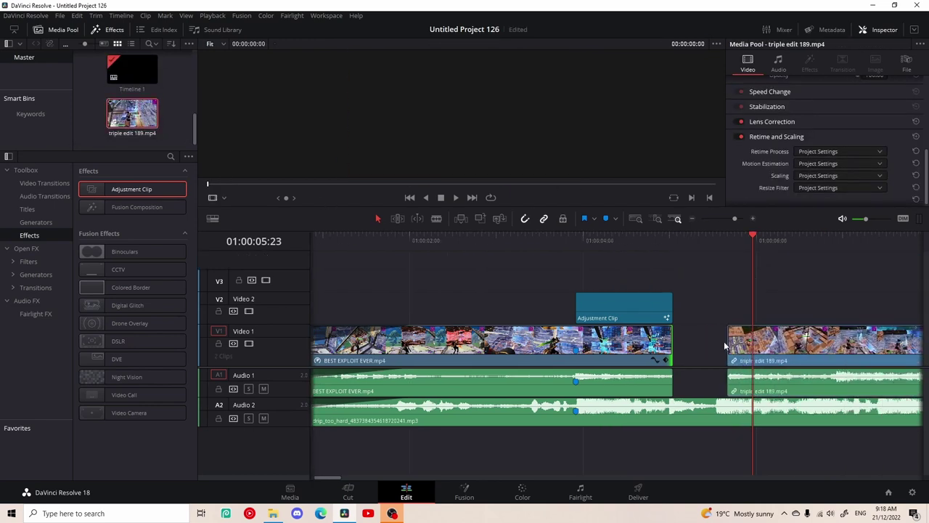
Play the new section and extend the end of the song clip on Audio 2 past the end of triple edit 189.mp4
{"action": "key", "text": "space"}
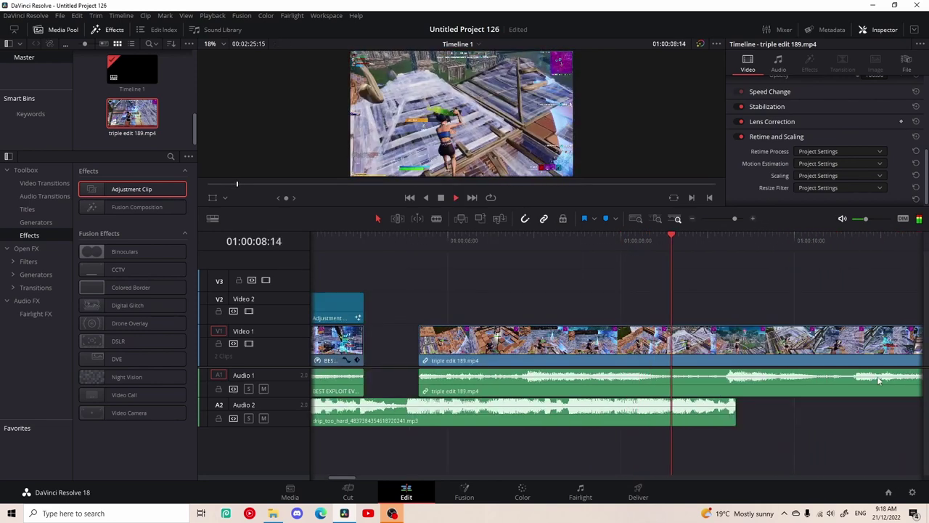
{"action": "key", "text": "space"}
{"action": "left_click_drag", "start_coordinate": [732, 412], "coordinate": [905, 419]}
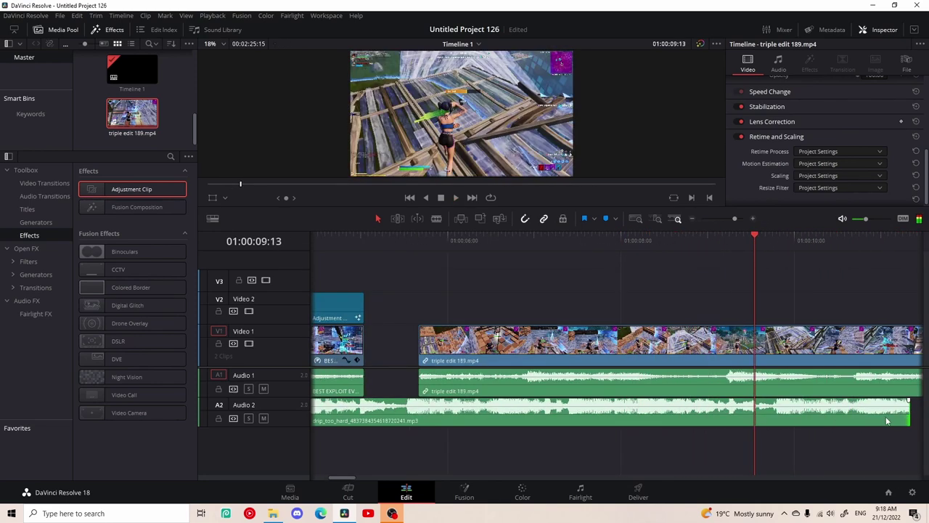
{"action": "scroll", "coordinate": [880, 424], "scroll_direction": "right", "scroll_amount": 4}
{"action": "scroll", "coordinate": [881, 426], "scroll_direction": "right", "scroll_amount": 1}
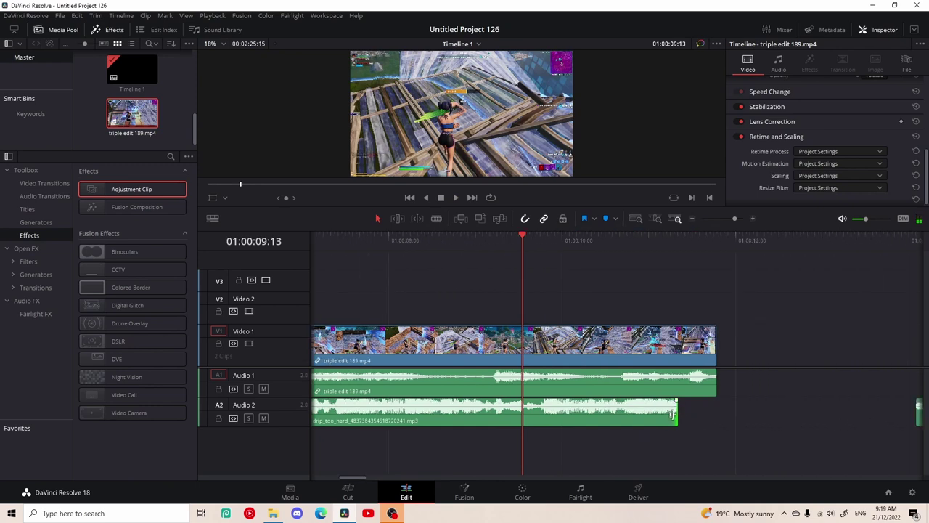
{"action": "left_click_drag", "start_coordinate": [672, 415], "coordinate": [804, 413]}
Play the song to find the next beat, add a marker to the song clip at 01:00:12:11, and replay around it
{"action": "key", "text": "space"}
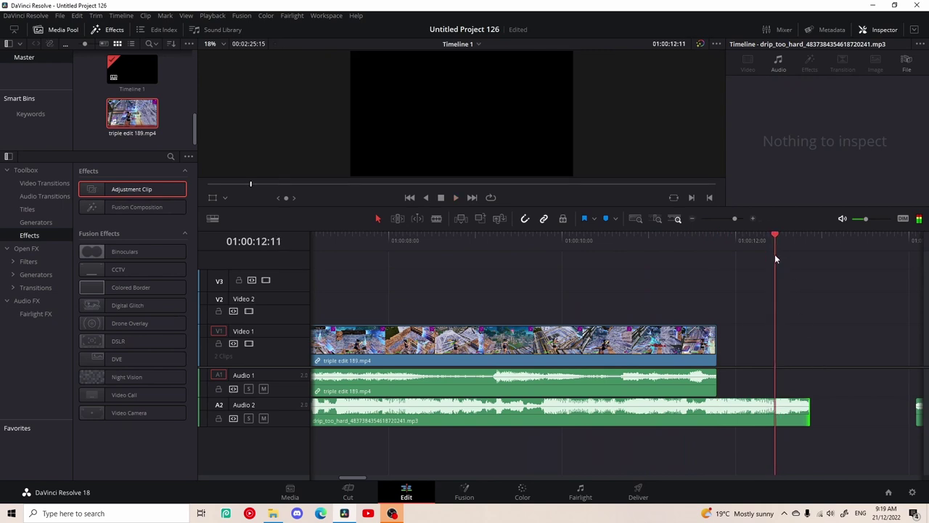
{"action": "left_click", "coordinate": [697, 416]}
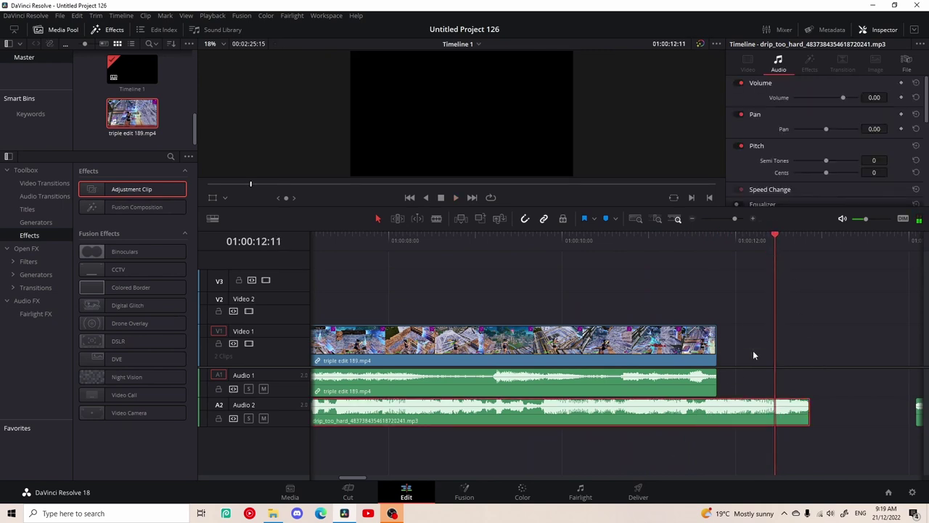
{"action": "key", "text": "m"}
{"action": "left_click_drag", "start_coordinate": [780, 267], "coordinate": [722, 266]}
{"action": "key", "text": "space"}
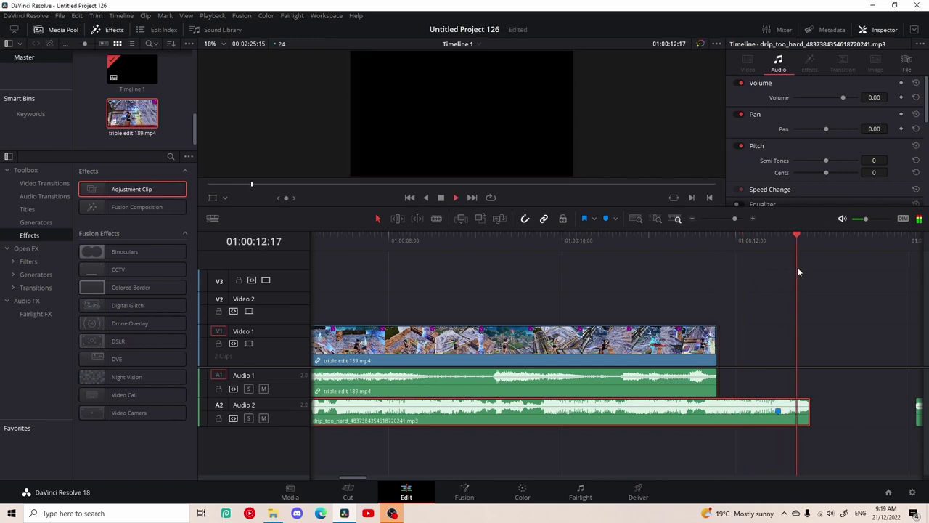
Shift triple edit 189.mp4 so its shot lines up with the song marker, and trim its end flush with the song clip
{"action": "left_click_drag", "start_coordinate": [678, 355], "coordinate": [770, 350]}
{"action": "left_click_drag", "start_coordinate": [799, 255], "coordinate": [773, 262]}
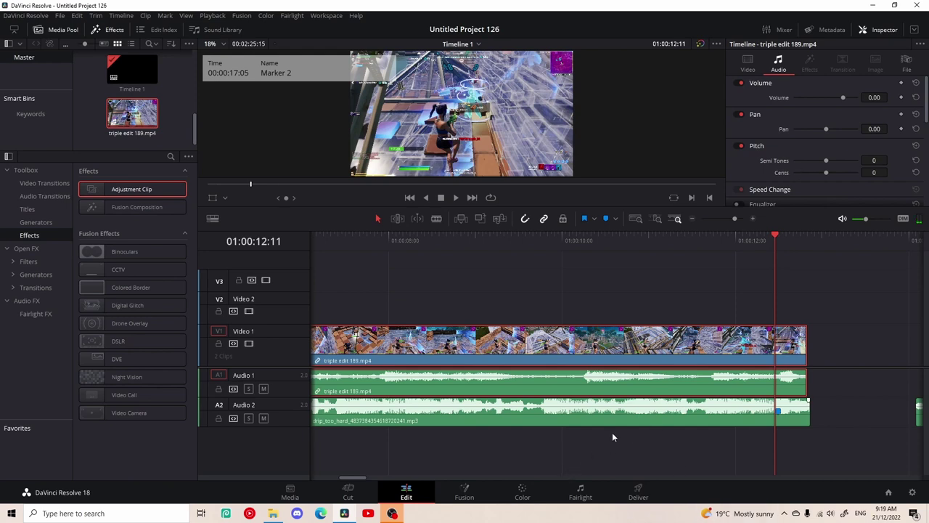
{"action": "key", "text": "Right"}
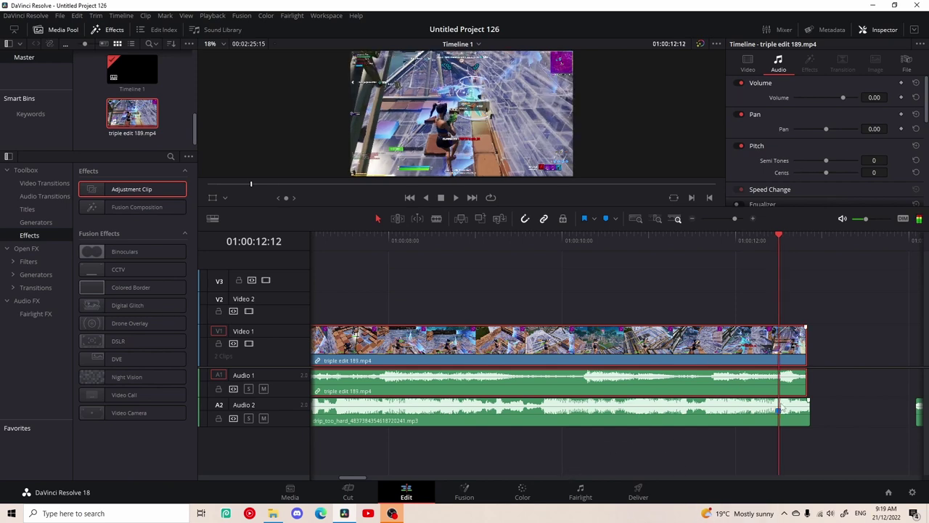
{"action": "key", "text": "Left"}
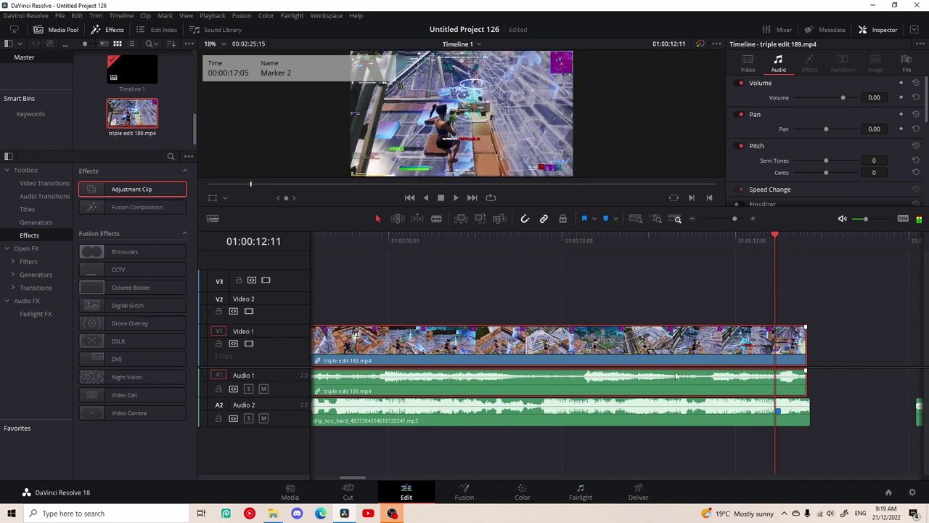
{"action": "key", "text": "Right"}
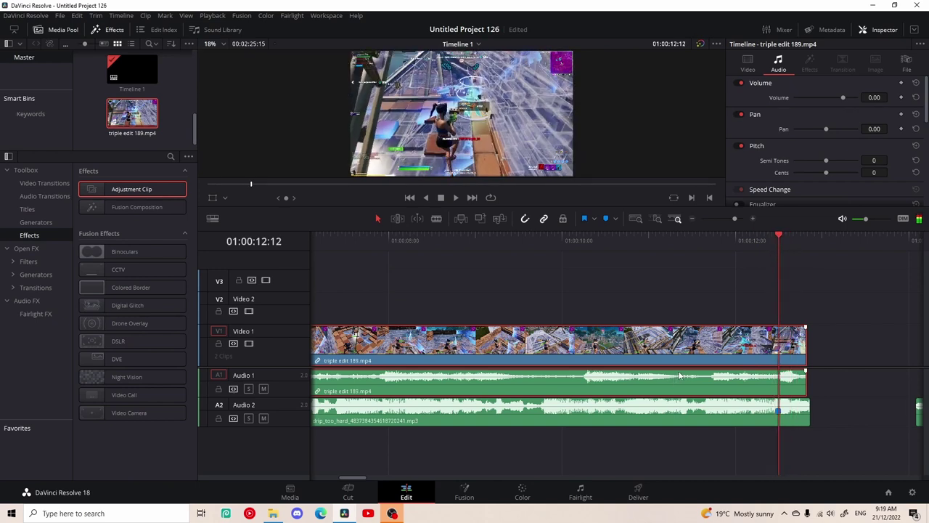
{"action": "left_click_drag", "start_coordinate": [748, 371], "coordinate": [791, 351]}
{"action": "left_click_drag", "start_coordinate": [867, 349], "coordinate": [808, 349]}
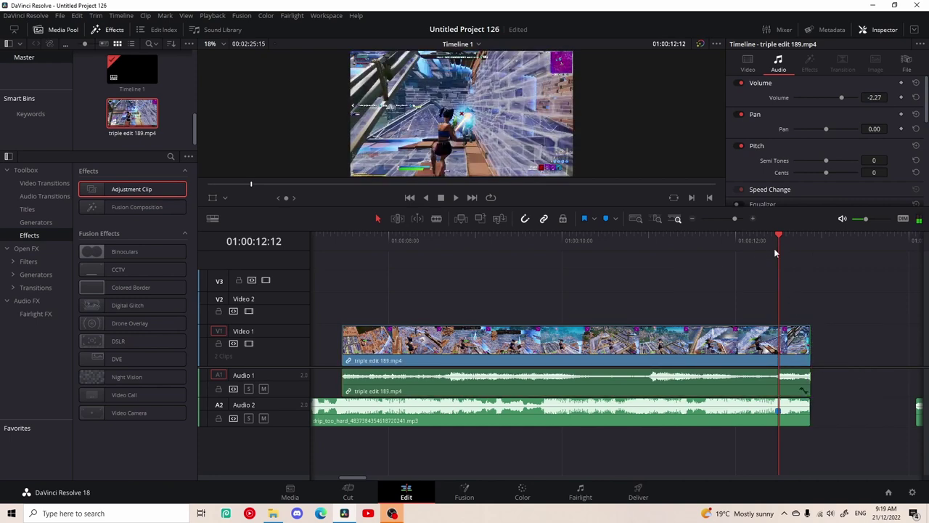
Add a marker to triple edit 189.mp4 at 01:00:12:12 and play back the synced shot
{"action": "left_click", "coordinate": [738, 370]}
{"action": "key", "text": "m"}
{"action": "left_click_drag", "start_coordinate": [781, 249], "coordinate": [702, 286]}
{"action": "key", "text": "space"}
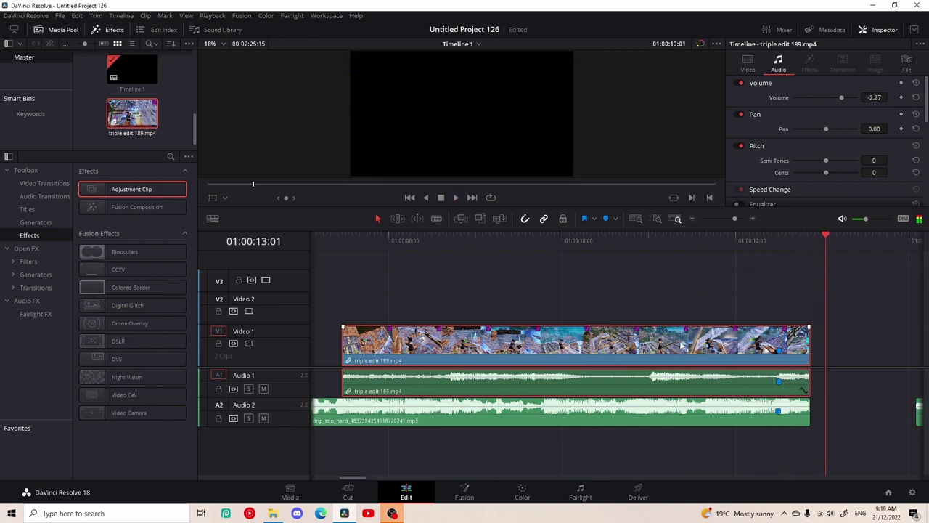
Split the song at 01:00:07:11 and 01:00:05:01, and delete the section between the two gameplay clips
{"action": "left_click_drag", "start_coordinate": [907, 234], "coordinate": [431, 351]}
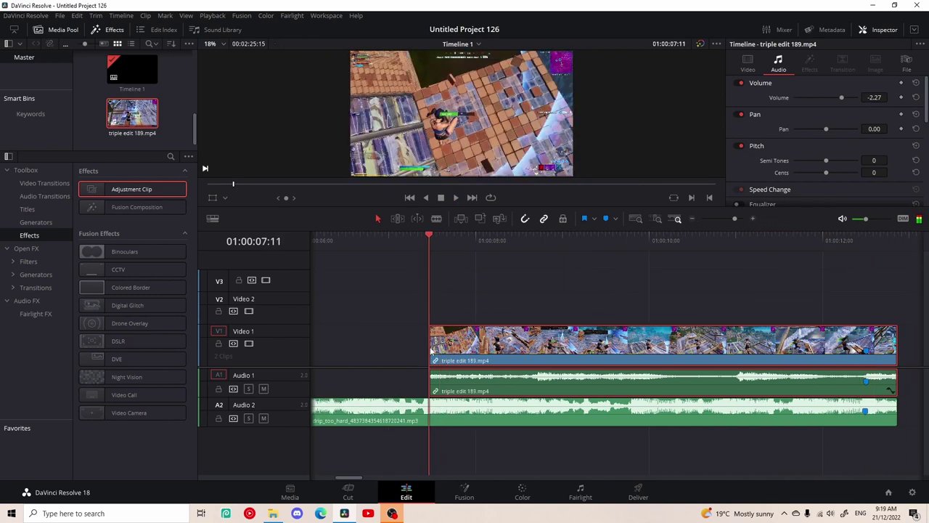
{"action": "left_click", "coordinate": [400, 412]}
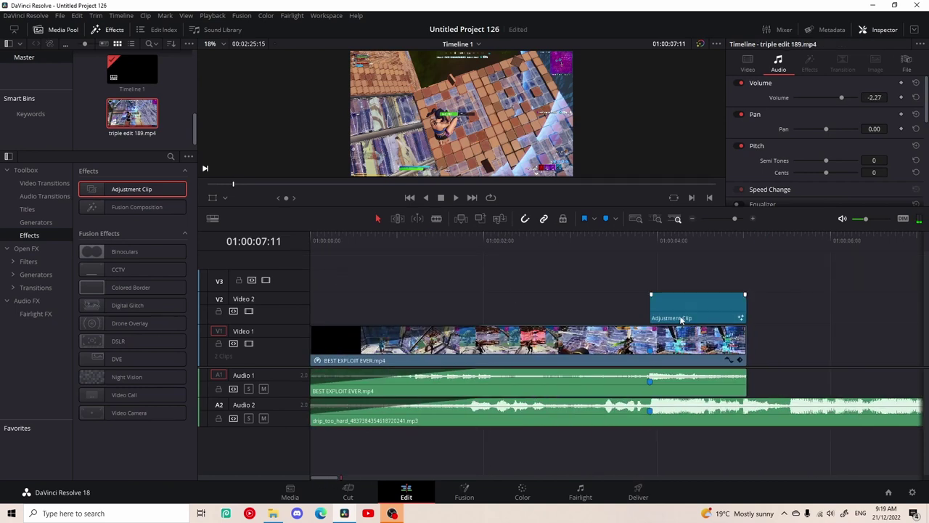
{"action": "scroll", "coordinate": [681, 317], "scroll_direction": "right", "scroll_amount": 2}
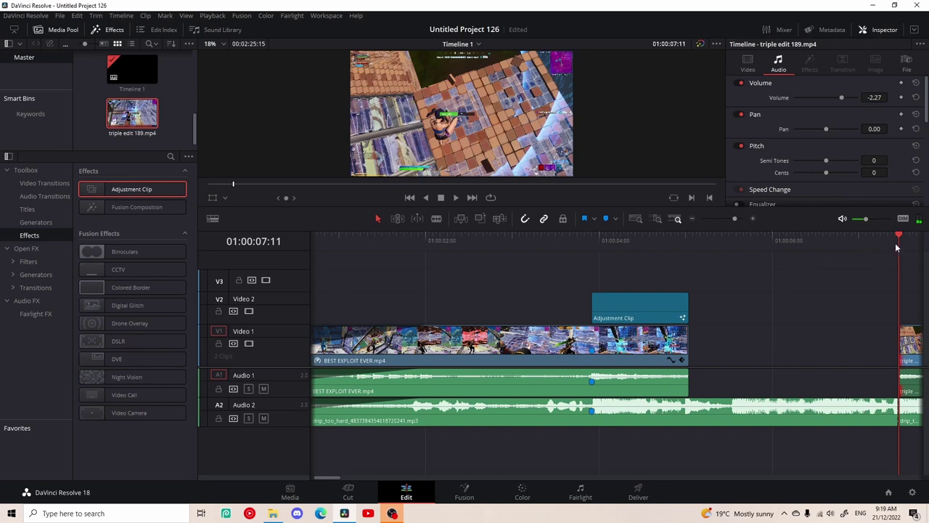
{"action": "left_click_drag", "start_coordinate": [896, 248], "coordinate": [688, 294]}
{"action": "key", "text": "ctrl+b"}
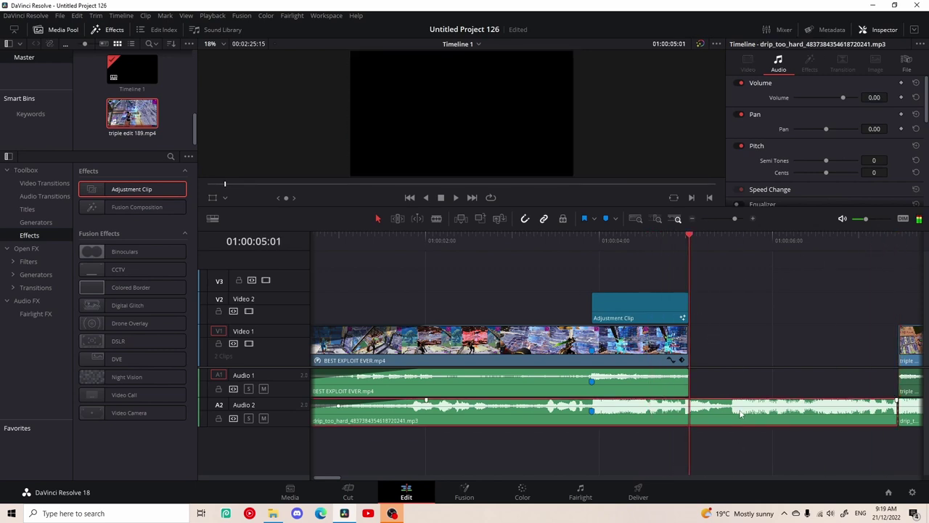
{"action": "left_click", "coordinate": [741, 414]}
{"action": "key", "text": "BackSpace"}
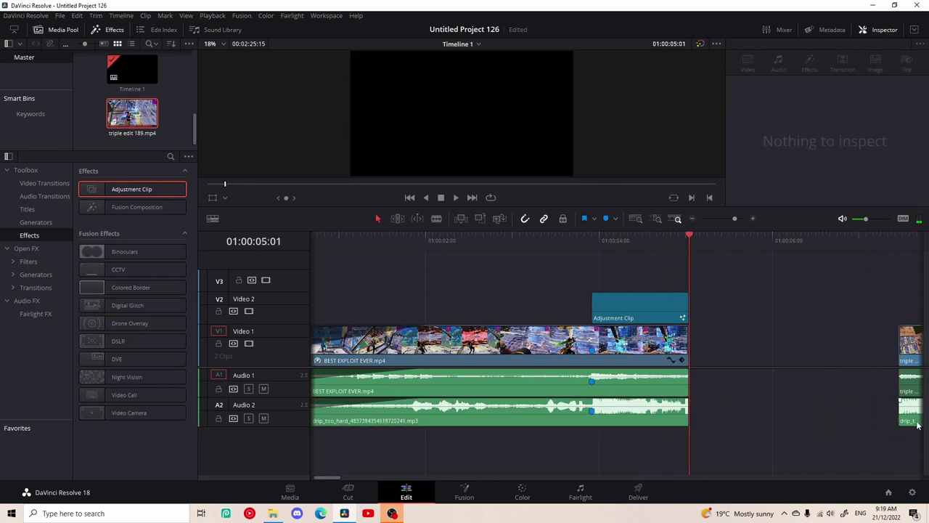
Move the remaining song clip and triple edit 189.mp4 back against the first clips at 01:00:05:01, and play across the join
{"action": "left_click_drag", "start_coordinate": [917, 425], "coordinate": [738, 391]}
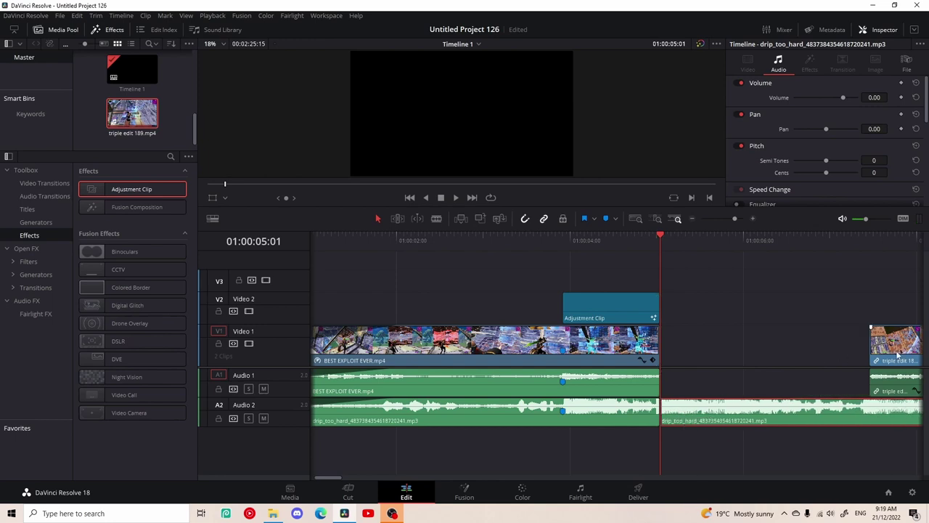
{"action": "left_click_drag", "start_coordinate": [898, 354], "coordinate": [694, 360]}
{"action": "left_click", "coordinate": [581, 241]}
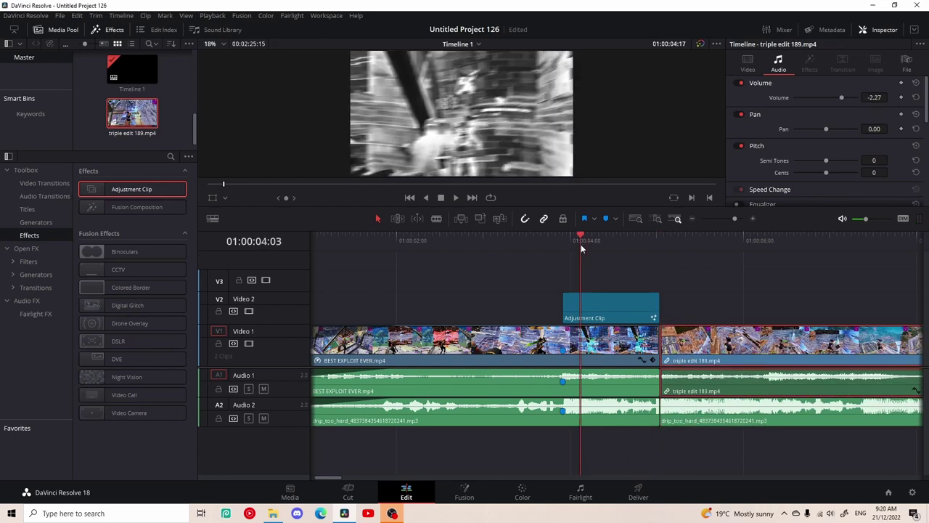
{"action": "key", "text": "space"}
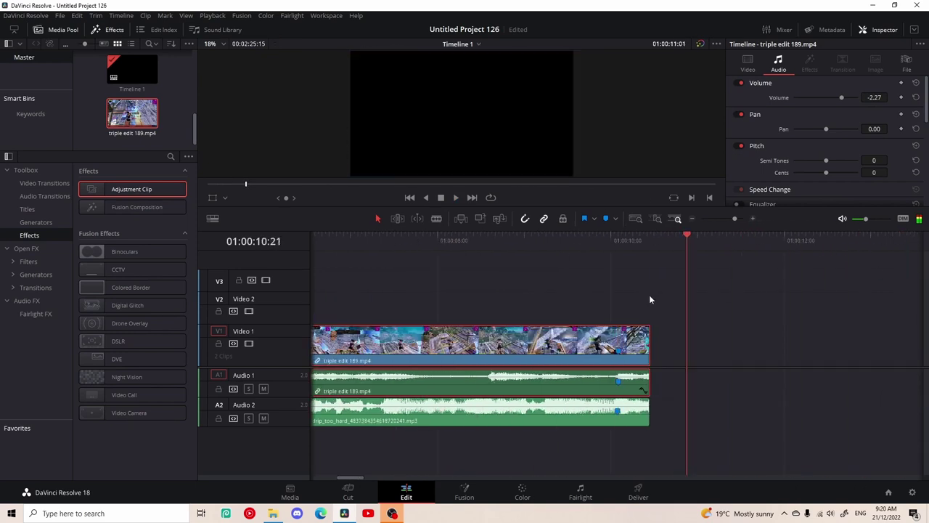
Place the playhead on the marker at 01:00:10:02 and unlink the video of triple edit 189.mp4 from its audio
{"action": "left_click_drag", "start_coordinate": [638, 243], "coordinate": [618, 293]}
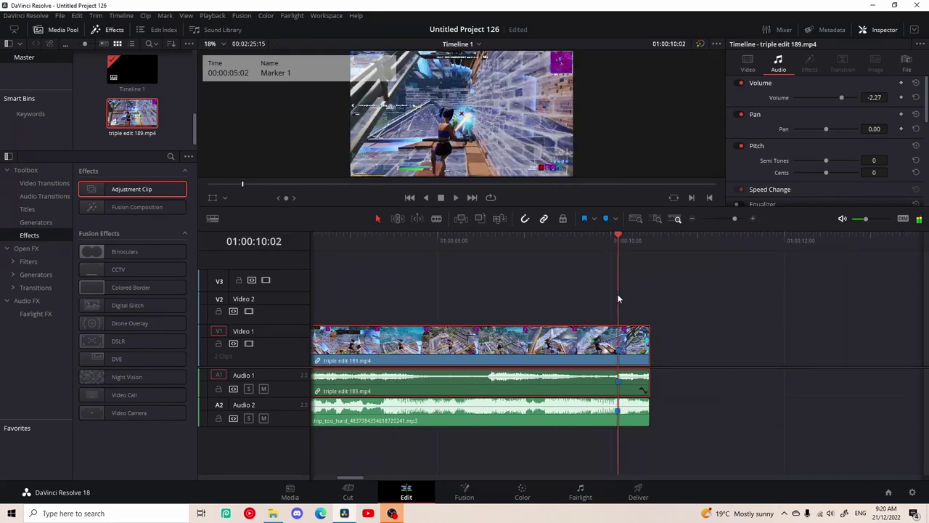
{"action": "key", "text": "space"}
{"action": "left_click_drag", "start_coordinate": [640, 244], "coordinate": [621, 283]}
{"action": "right_click", "coordinate": [567, 361]}
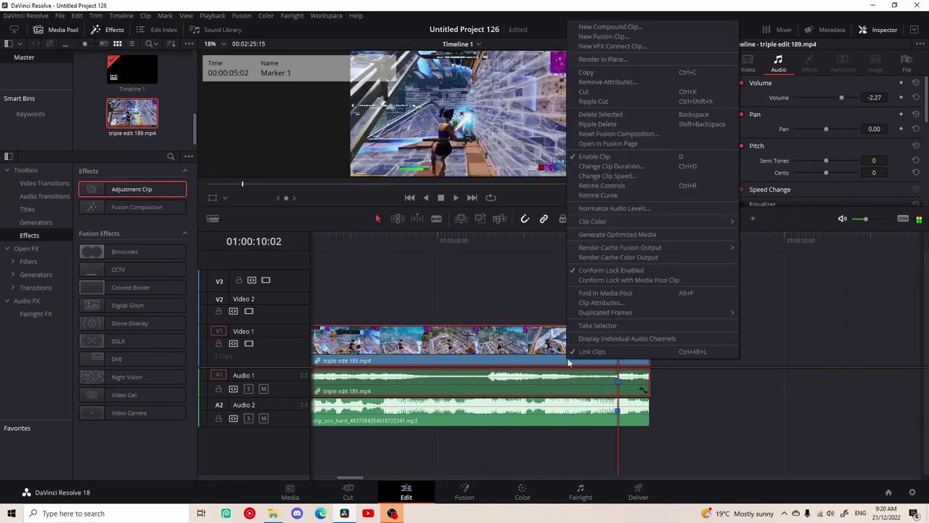
{"action": "left_click", "coordinate": [595, 355]}
{"action": "left_click", "coordinate": [618, 356]}
Show the retime controls on the triple edit 189.mp4 video and add a speed point at 01:00:10:02
{"action": "key", "text": "ctrl+r"}
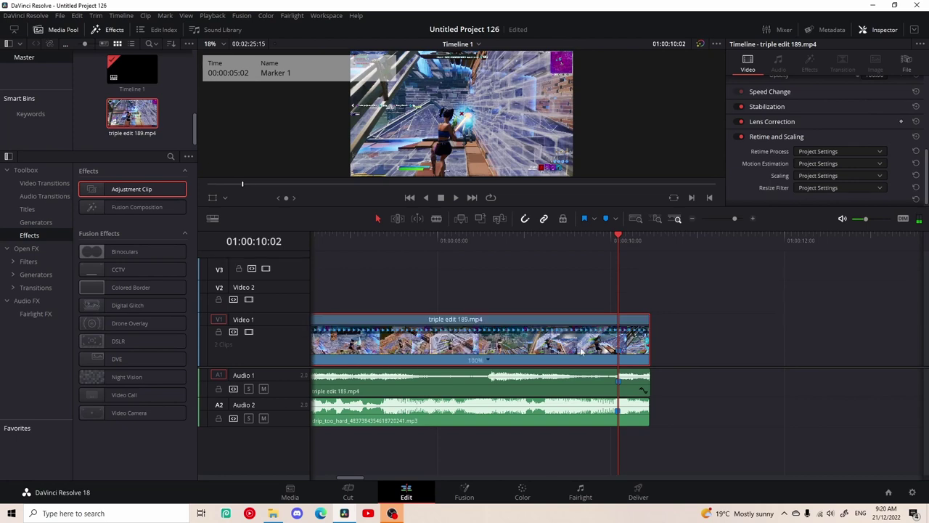
{"action": "left_click", "coordinate": [491, 361]}
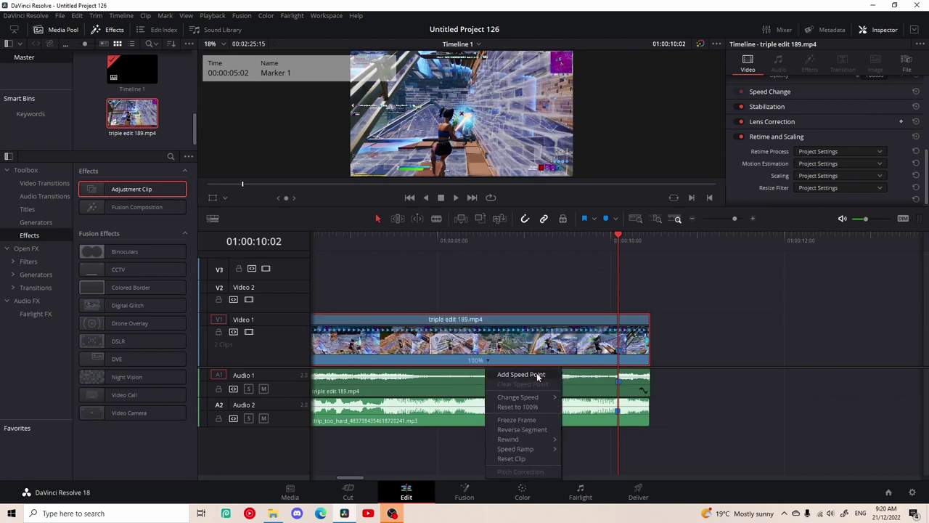
{"action": "left_click", "coordinate": [521, 374]}
Examine triple edit 189.mp4 frame by frame between about 01:00:08:22 and 01:00:10:11 for the start of the slowdown
{"action": "key", "text": "Left"}
{"action": "key", "text": "Left"}
{"action": "key", "text": "Left"}
{"action": "key", "text": "Left"}
{"action": "key", "text": "Left"}
{"action": "key", "text": "Left"}
{"action": "key", "text": "Left"}
{"action": "key", "text": "Left"}
{"action": "key", "text": "Left"}
{"action": "key", "text": "Left"}
{"action": "key", "text": "Left"}
{"action": "key", "text": "Left"}
{"action": "key", "text": "Left"}
{"action": "key", "text": "Left"}
{"action": "key", "text": "Left"}
{"action": "key", "text": "Left"}
{"action": "key", "text": "Left"}
{"action": "key", "text": "Left"}
{"action": "key", "text": "Left"}
{"action": "key", "text": "Left"}
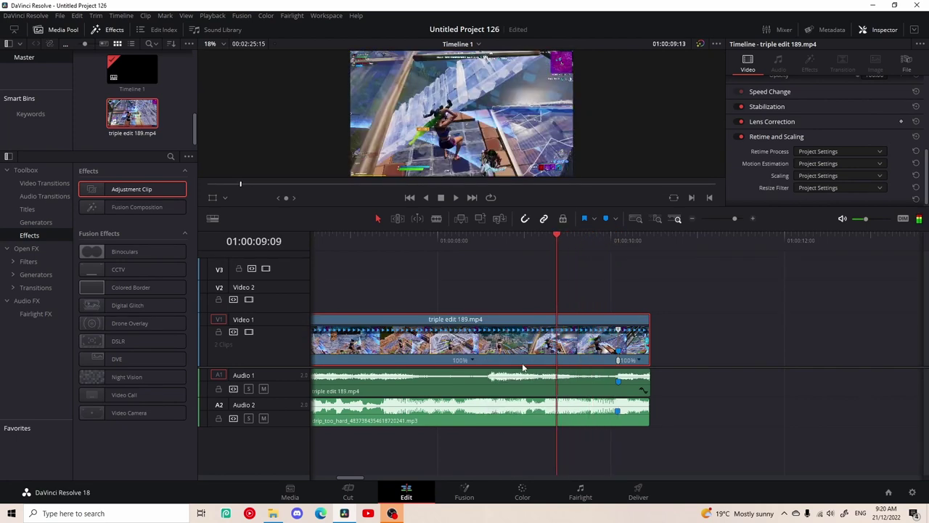
{"action": "key", "text": "Right"}
{"action": "key", "text": "Right"}
{"action": "key", "text": "Right"}
{"action": "key", "text": "Right"}
{"action": "key", "text": "Right"}
{"action": "key", "text": "Right"}
{"action": "key", "text": "Right"}
{"action": "key", "text": "Right"}
{"action": "key", "text": "Right"}
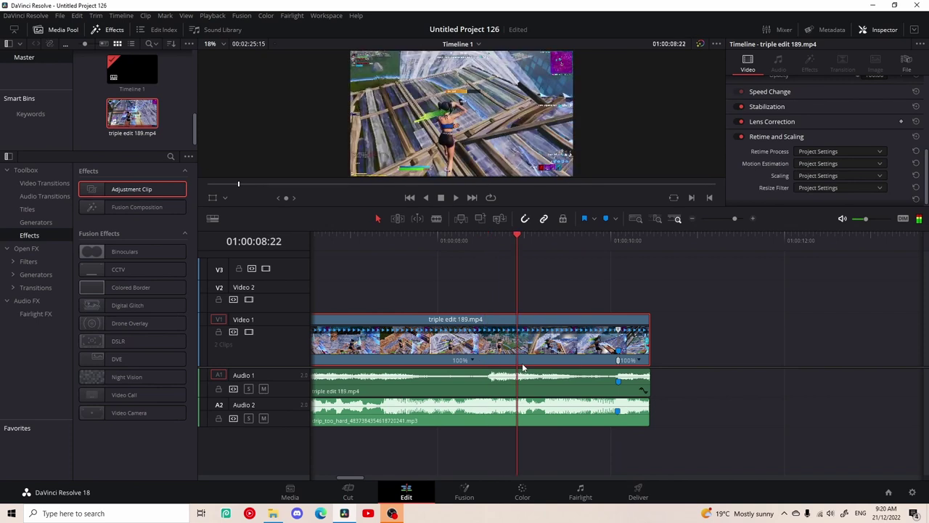
{"action": "key", "text": "Right"}
{"action": "key", "text": "Right"}
{"action": "key", "text": "Right"}
{"action": "key", "text": "Right"}
{"action": "key", "text": "Right"}
{"action": "key", "text": "Right"}
{"action": "key", "text": "Right"}
{"action": "key", "text": "Right"}
{"action": "key", "text": "Right"}
{"action": "key", "text": "Right"}
{"action": "key", "text": "Right"}
{"action": "key", "text": "Right"}
{"action": "key", "text": "Right"}
{"action": "key", "text": "Right"}
{"action": "key", "text": "Right"}
{"action": "key", "text": "Right"}
{"action": "key", "text": "Right"}
{"action": "key", "text": "Right"}
{"action": "key", "text": "Right"}
{"action": "key", "text": "Right"}
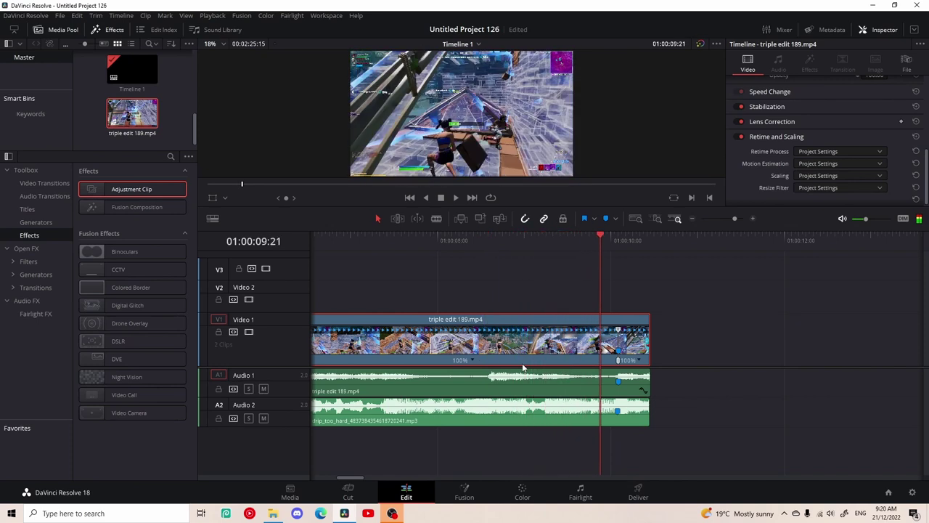
{"action": "key", "text": "Right"}
{"action": "key", "text": "Right"}
{"action": "key", "text": "Right"}
{"action": "key", "text": "Right"}
{"action": "key", "text": "Right"}
{"action": "key", "text": "Right"}
{"action": "key", "text": "Right"}
{"action": "key", "text": "Right"}
{"action": "key", "text": "Right"}
{"action": "key", "text": "Right"}
{"action": "key", "text": "Right"}
{"action": "key", "text": "Right"}
{"action": "key", "text": "Right"}
{"action": "key", "text": "Right"}
{"action": "key", "text": "Right"}
{"action": "key", "text": "Right"}
{"action": "key", "text": "Left"}
{"action": "key", "text": "Left"}
{"action": "key", "text": "Left"}
{"action": "key", "text": "Left"}
{"action": "key", "text": "Left"}
{"action": "key", "text": "Left"}
{"action": "key", "text": "Left"}
{"action": "key", "text": "Left"}
{"action": "key", "text": "Left"}
{"action": "key", "text": "Left"}
{"action": "key", "text": "Left"}
{"action": "key", "text": "Left"}
{"action": "key", "text": "Left"}
{"action": "key", "text": "Left"}
{"action": "key", "text": "Left"}
{"action": "key", "text": "Left"}
{"action": "key", "text": "Left"}
{"action": "key", "text": "Left"}
{"action": "key", "text": "Left"}
{"action": "key", "text": "Left"}
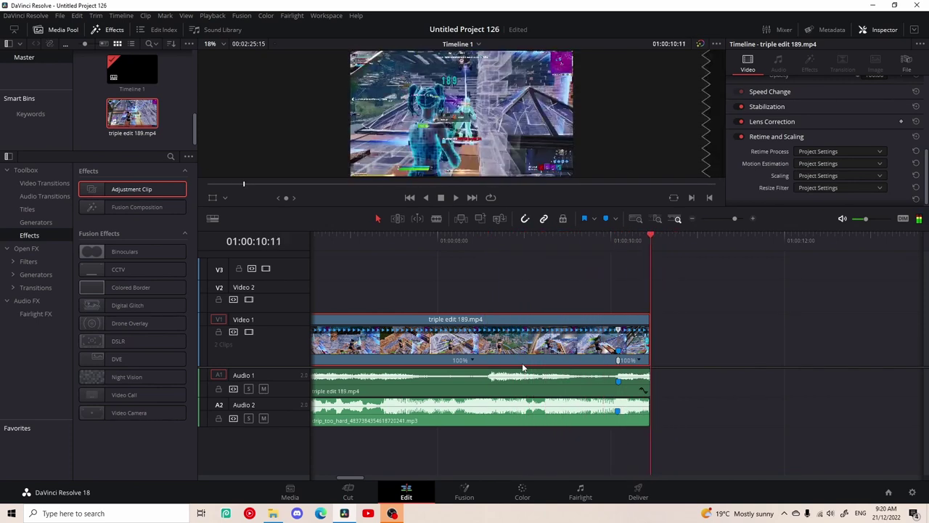
{"action": "key", "text": "Right"}
{"action": "key", "text": "Right"}
{"action": "key", "text": "Right"}
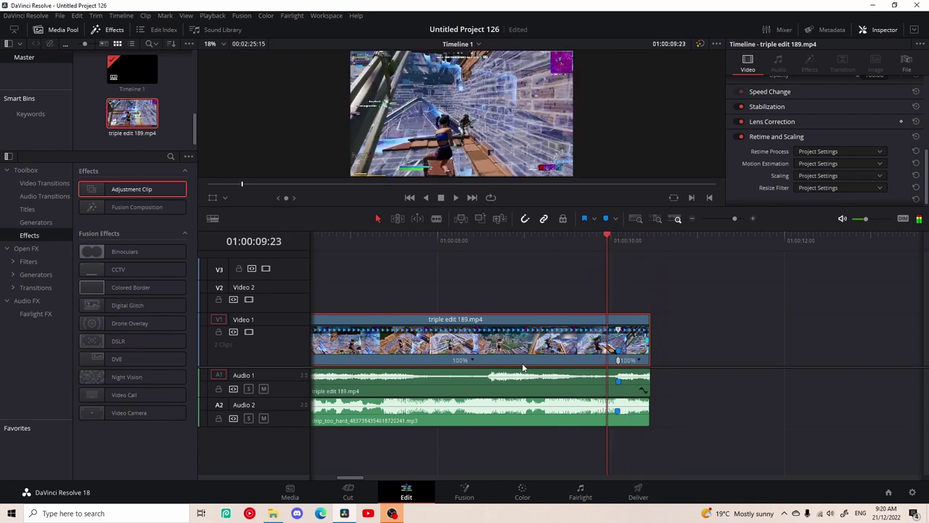
Place the playhead at 01:00:09:10 and add a speed point to the triple edit 189.mp4 video there
{"action": "key", "text": "Left"}
{"action": "key", "text": "Left"}
{"action": "key", "text": "Left"}
{"action": "key", "text": "Left"}
{"action": "key", "text": "Left"}
{"action": "key", "text": "Left"}
{"action": "key", "text": "Left"}
{"action": "key", "text": "Left"}
{"action": "key", "text": "Left"}
{"action": "key", "text": "Left"}
{"action": "key", "text": "Left"}
{"action": "key", "text": "Left"}
{"action": "key", "text": "Left"}
{"action": "key", "text": "Left"}
{"action": "key", "text": "Left"}
{"action": "key", "text": "Left"}
{"action": "key", "text": "Left"}
{"action": "key", "text": "Left"}
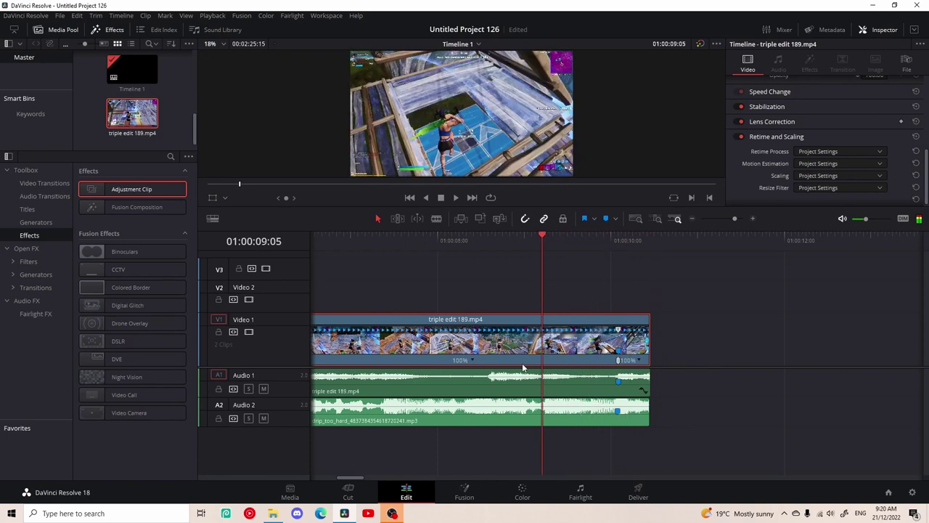
{"action": "key", "text": "Right"}
{"action": "key", "text": "Right"}
{"action": "key", "text": "Right"}
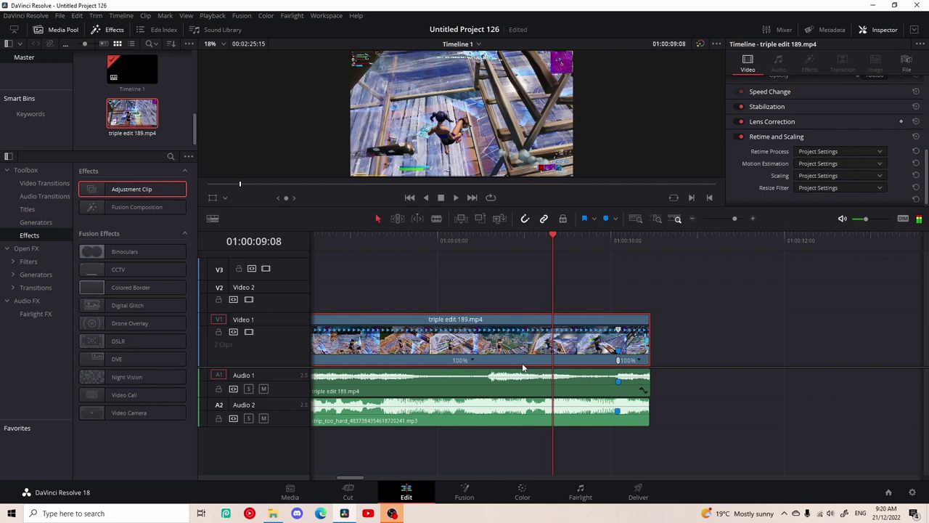
{"action": "key", "text": "Right"}
{"action": "key", "text": "Right"}
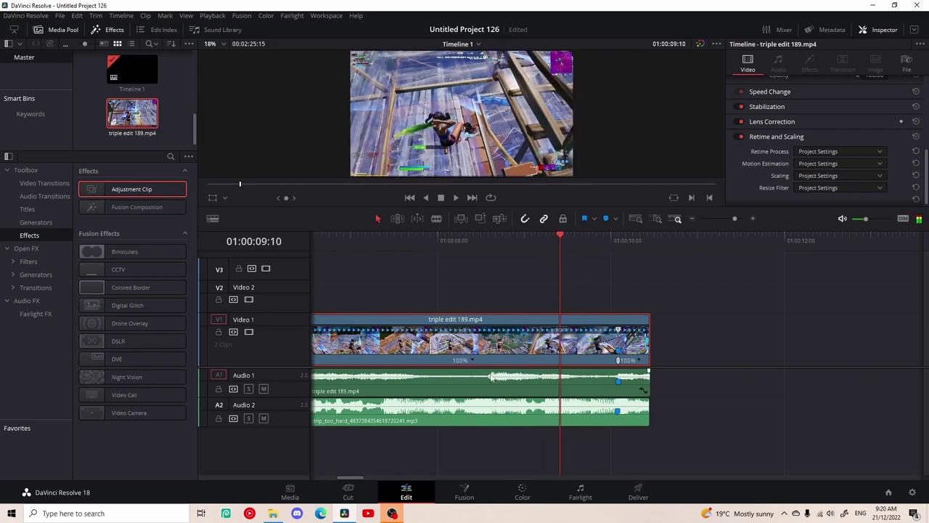
{"action": "right_click", "coordinate": [472, 362]}
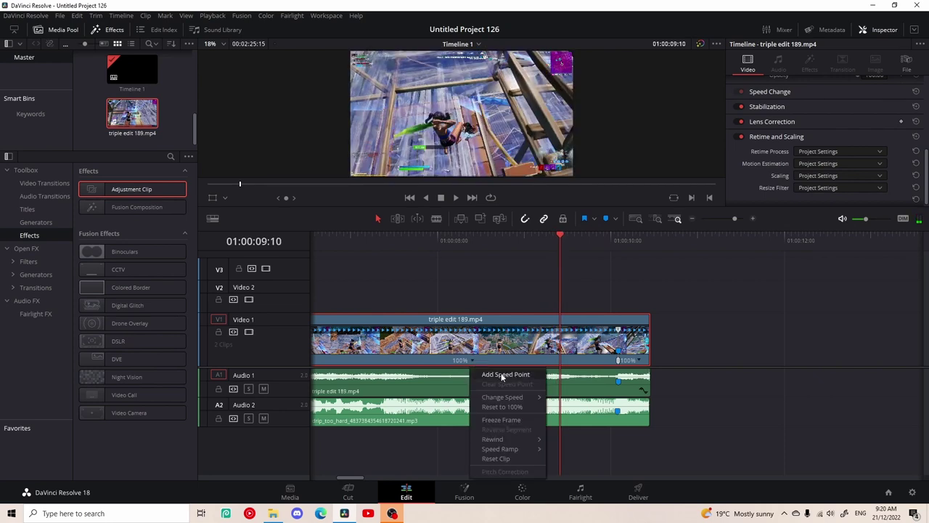
{"action": "left_click", "coordinate": [504, 381]}
Add another speed point to triple edit 189.mp4 at 01:00:09:17
{"action": "left_click", "coordinate": [586, 251]}
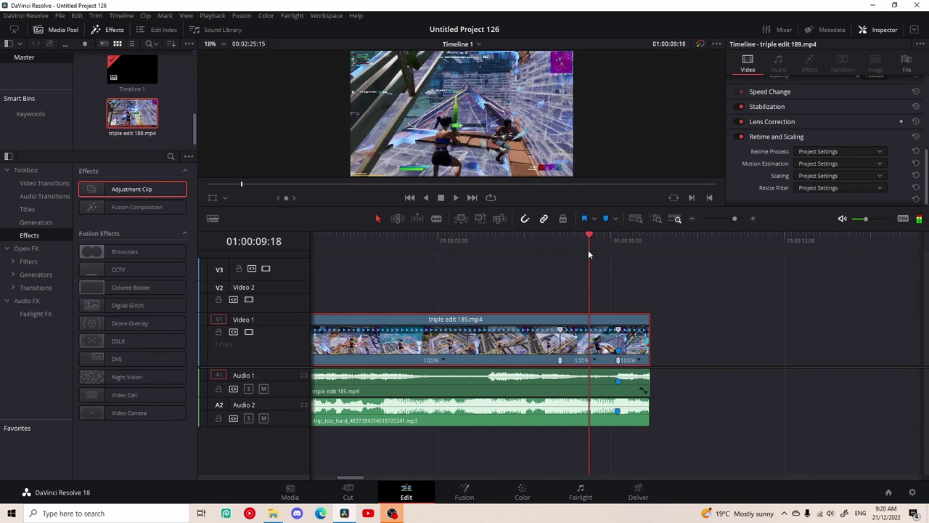
{"action": "right_click", "coordinate": [594, 363]}
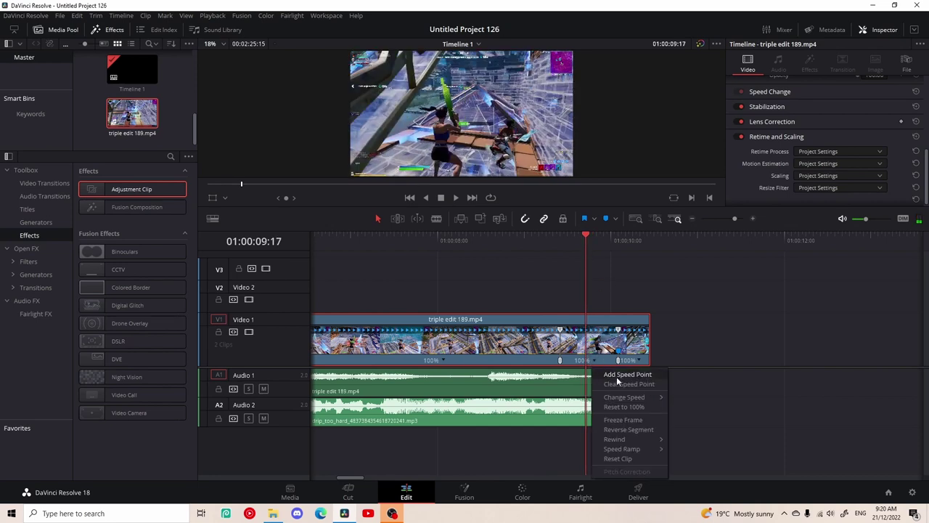
{"action": "left_click", "coordinate": [617, 376]}
Set the last three speed segments of triple edit 189.mp4 to 25%, 400% and 25%, in that order
{"action": "right_click", "coordinate": [581, 364]}
{"action": "mouse_move", "coordinate": [601, 398]}
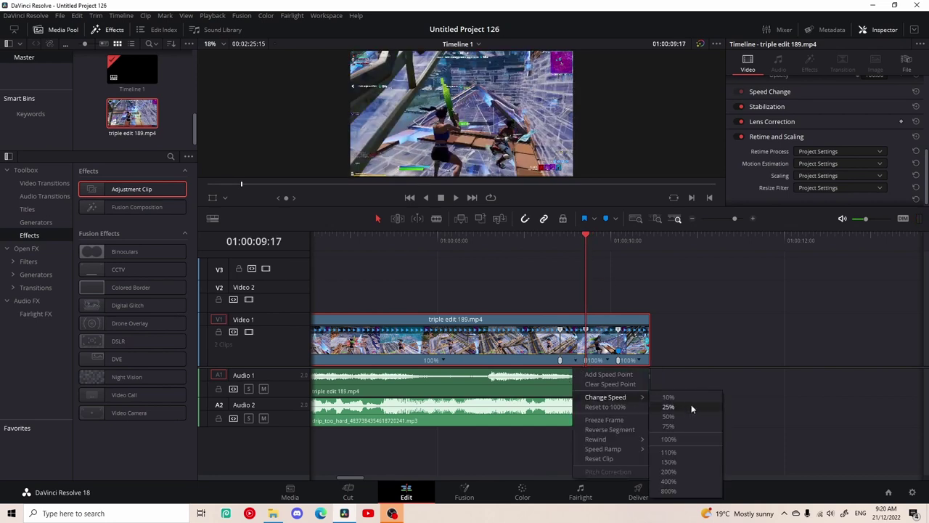
{"action": "left_click", "coordinate": [669, 407]}
{"action": "right_click", "coordinate": [684, 366]}
{"action": "mouse_move", "coordinate": [714, 397]}
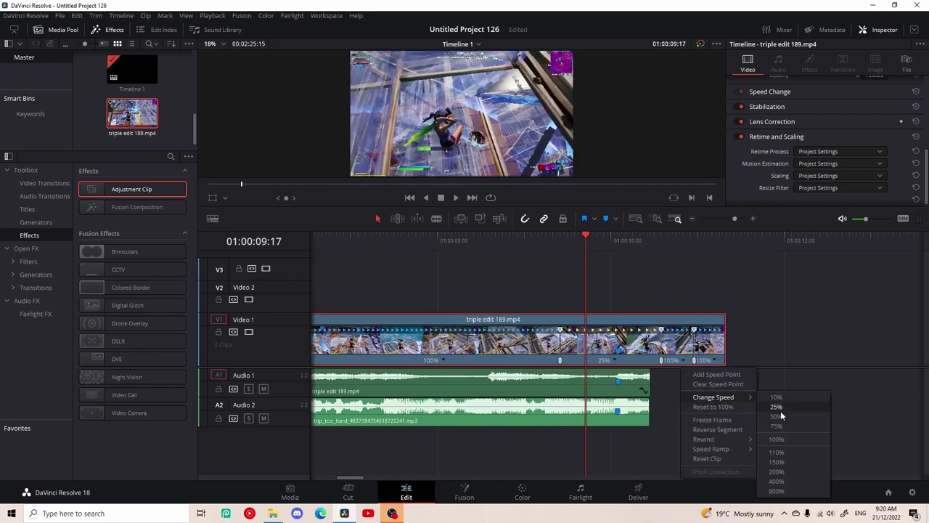
{"action": "left_click", "coordinate": [777, 481]}
{"action": "left_click", "coordinate": [691, 365]}
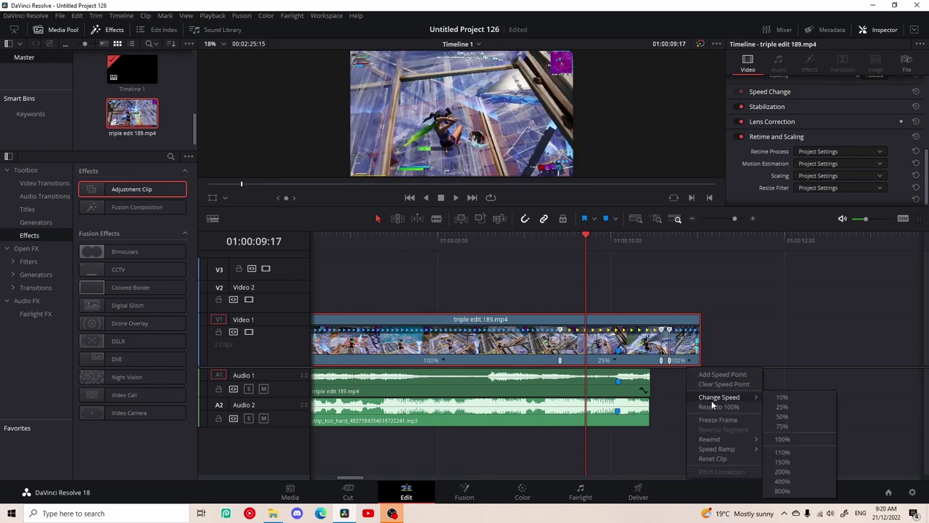
{"action": "left_click", "coordinate": [788, 400]}
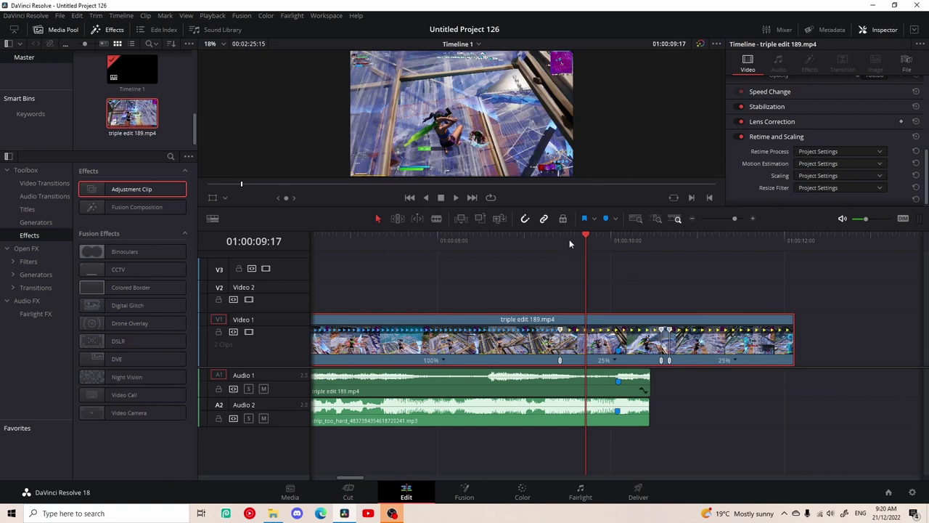
Shorten the first 25% segment so that the final speed point lands on the marker at 01:00:10:02
{"action": "left_click_drag", "start_coordinate": [580, 239], "coordinate": [621, 265]}
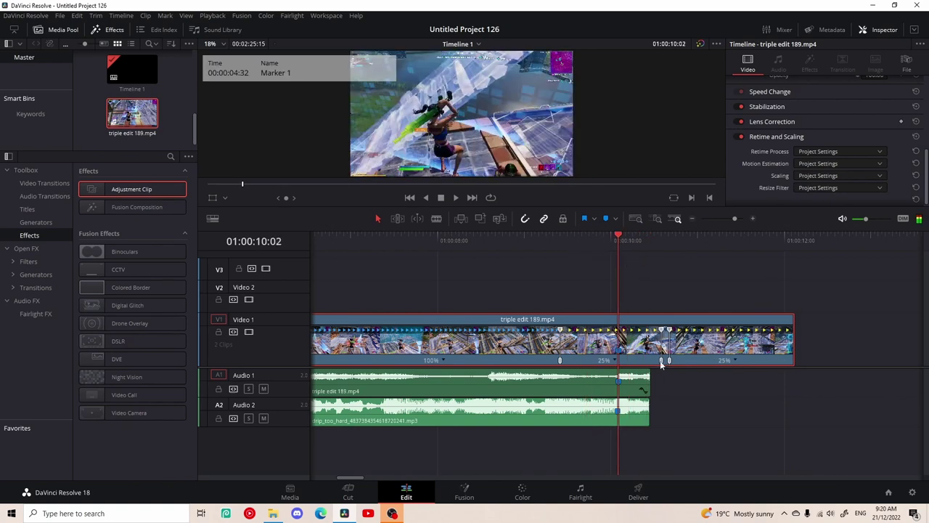
{"action": "left_click_drag", "start_coordinate": [666, 364], "coordinate": [606, 366]}
{"action": "left_click", "coordinate": [657, 260]}
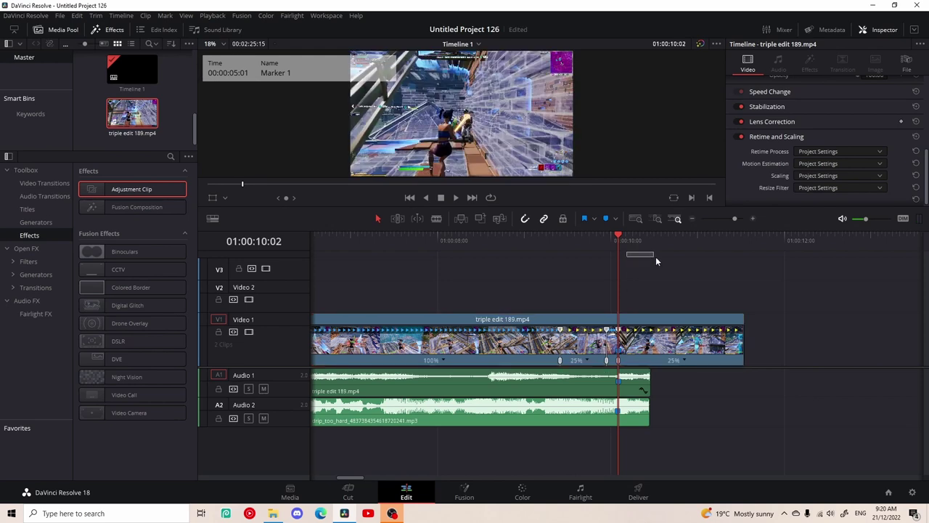
Split the triple edit 189.mp4 video at the audio's end, 01:00:10:11, and delete the excess part
{"action": "left_click_drag", "start_coordinate": [619, 252], "coordinate": [651, 252]}
{"action": "left_click", "coordinate": [688, 341]}
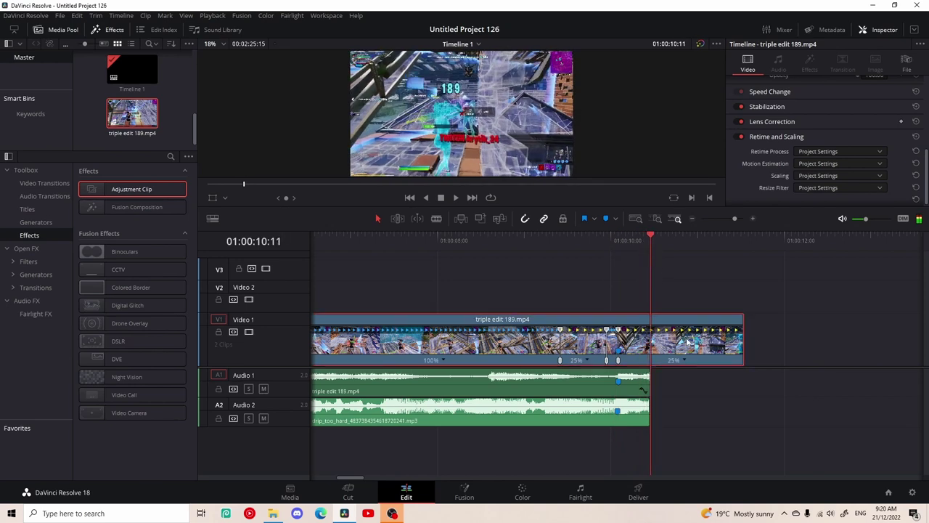
{"action": "key", "text": "ctrl+b"}
{"action": "key", "text": "BackSpace"}
Set the retime process of triple edit 189.mp4 to Optical Flow and play back the retimed section
{"action": "left_click", "coordinate": [630, 347]}
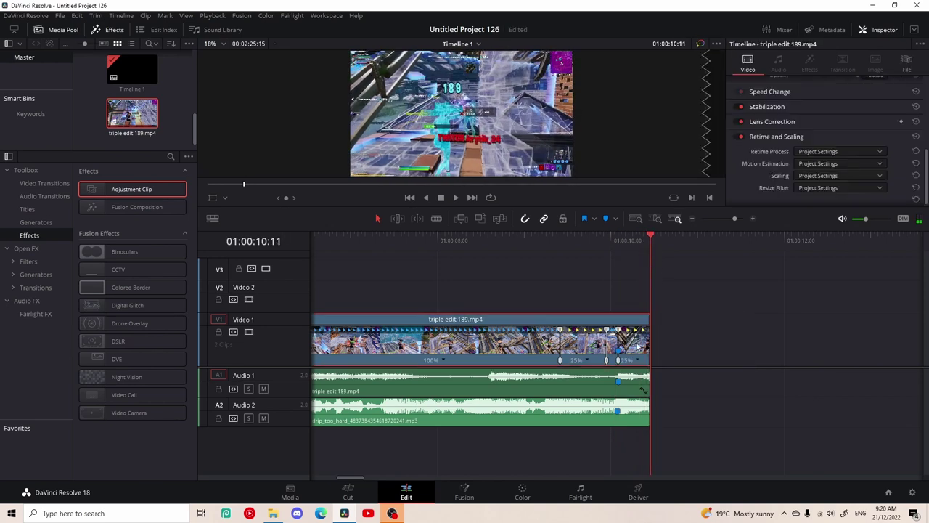
{"action": "scroll", "coordinate": [893, 163], "scroll_direction": "down", "scroll_amount": 1}
{"action": "left_click", "coordinate": [865, 149]}
{"action": "left_click", "coordinate": [847, 183]}
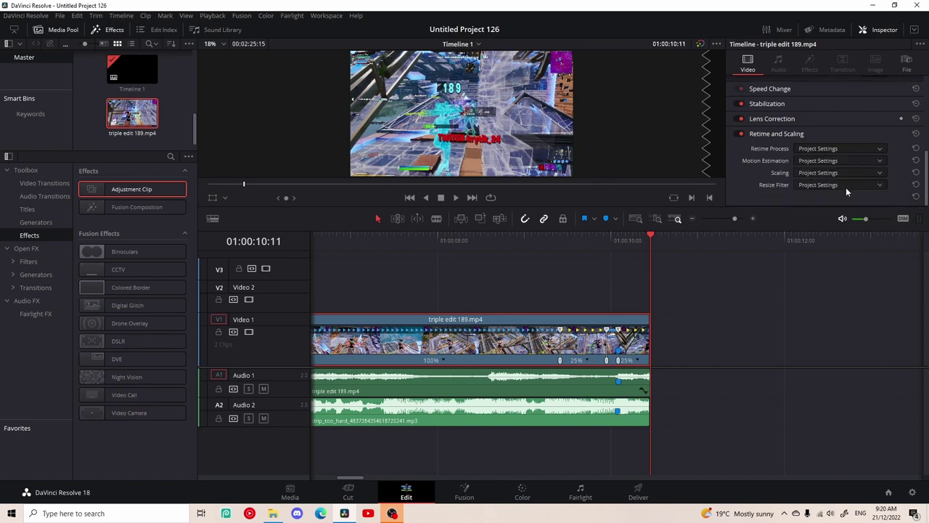
{"action": "left_click", "coordinate": [836, 150]}
{"action": "left_click", "coordinate": [844, 193]}
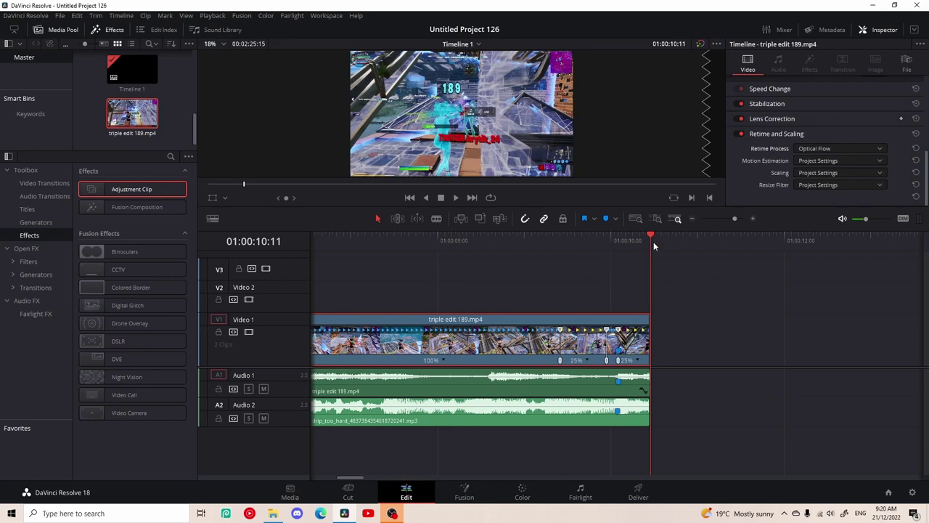
{"action": "left_click_drag", "start_coordinate": [654, 247], "coordinate": [422, 280]}
{"action": "key", "text": "space"}
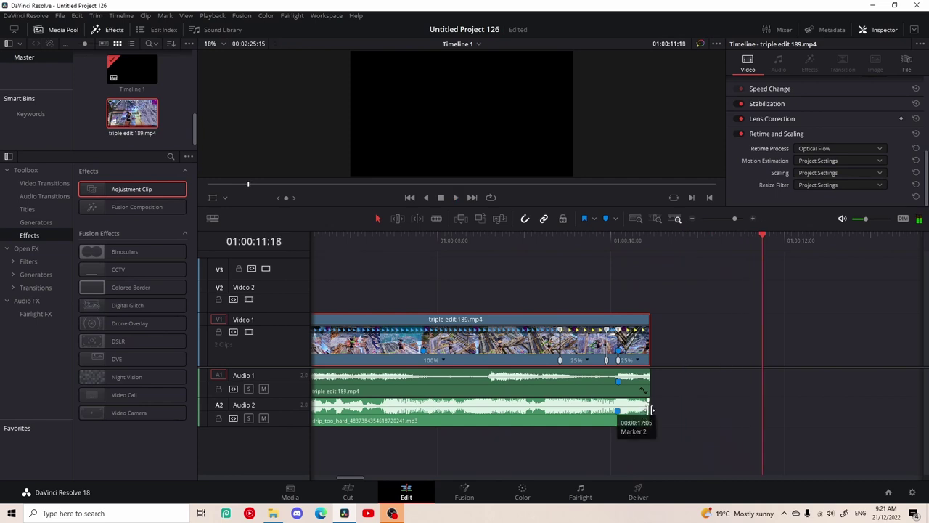
Hide the retime controls, add short fade-outs to the ends of triple edit 189.mp4 and the song, and play the ending
{"action": "mouse_move", "coordinate": [651, 412]}
{"action": "left_mouse_down"}
{"action": "mouse_move", "coordinate": [682, 412]}
{"action": "mouse_move", "coordinate": [651, 411]}
{"action": "left_mouse_up"}
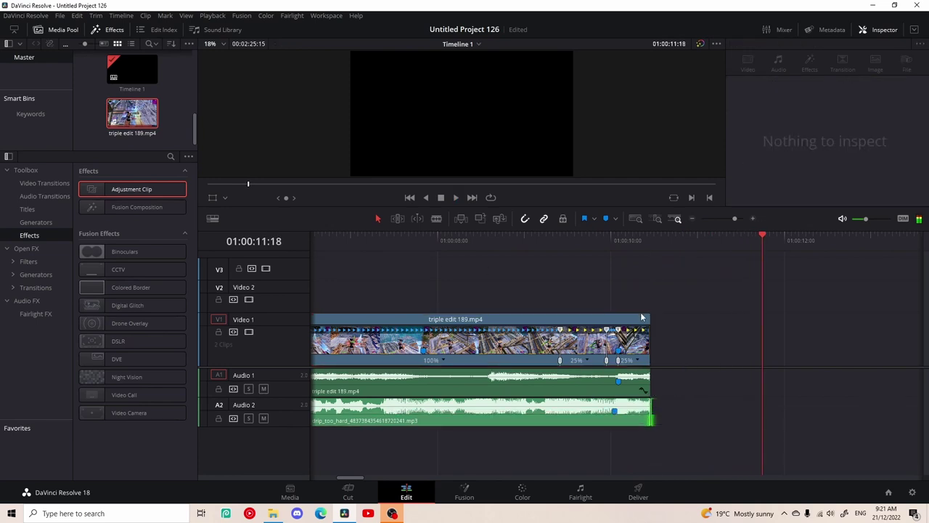
{"action": "left_click", "coordinate": [630, 340]}
{"action": "key", "text": "ctrl+r"}
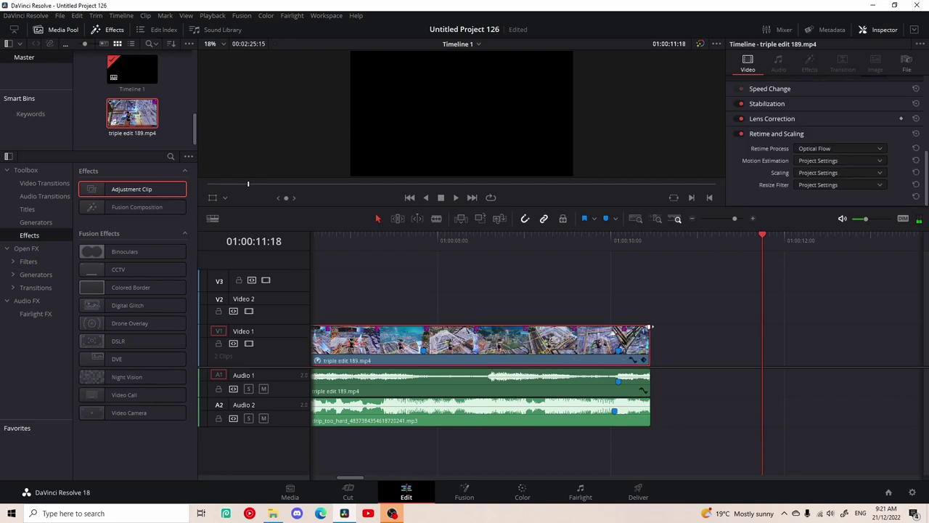
{"action": "left_click_drag", "start_coordinate": [650, 328], "coordinate": [643, 331]}
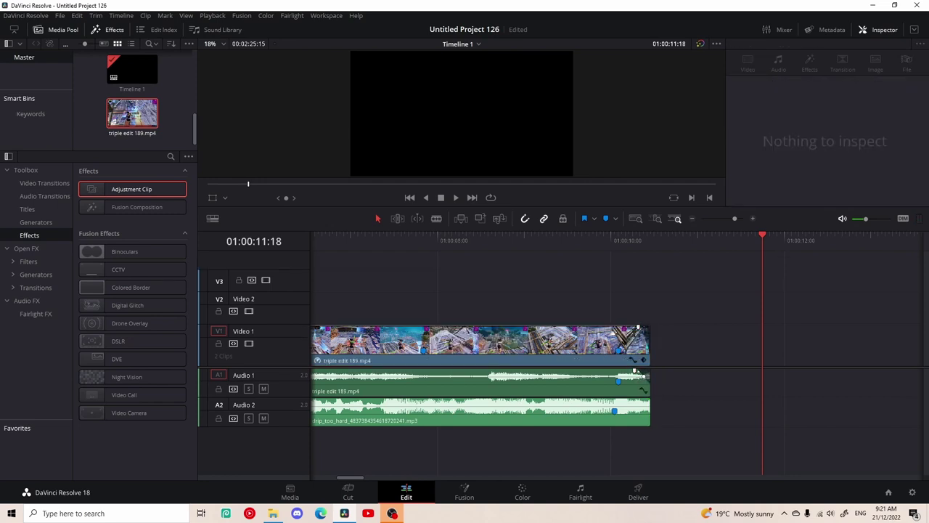
{"action": "left_click", "coordinate": [650, 408]}
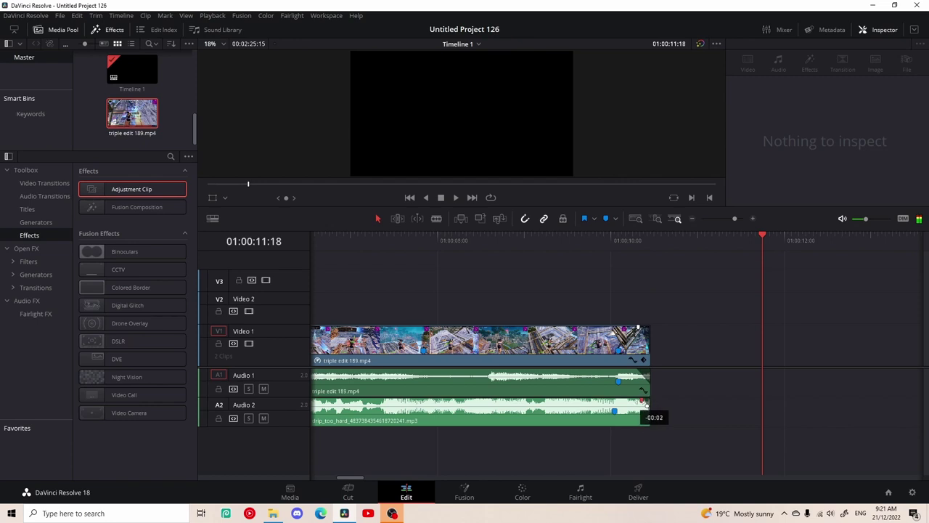
{"action": "left_click", "coordinate": [557, 266]}
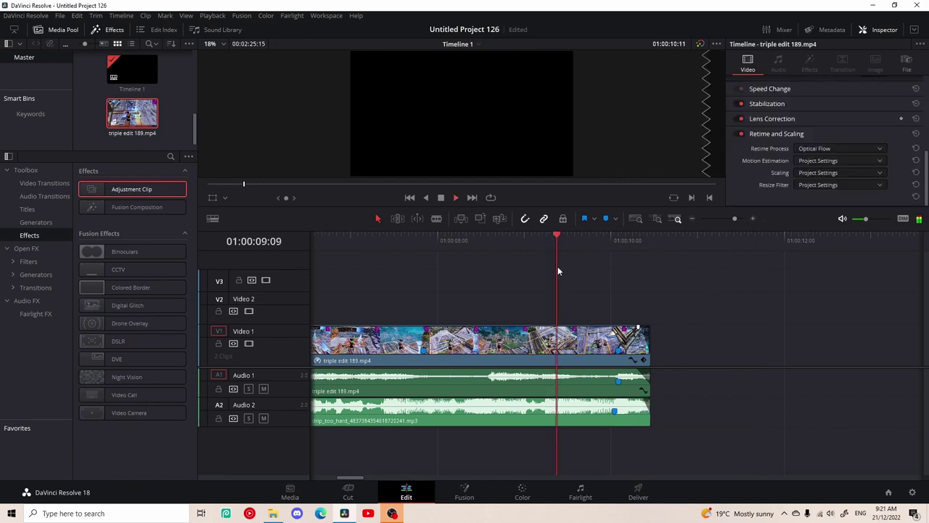
{"action": "key", "text": "space"}
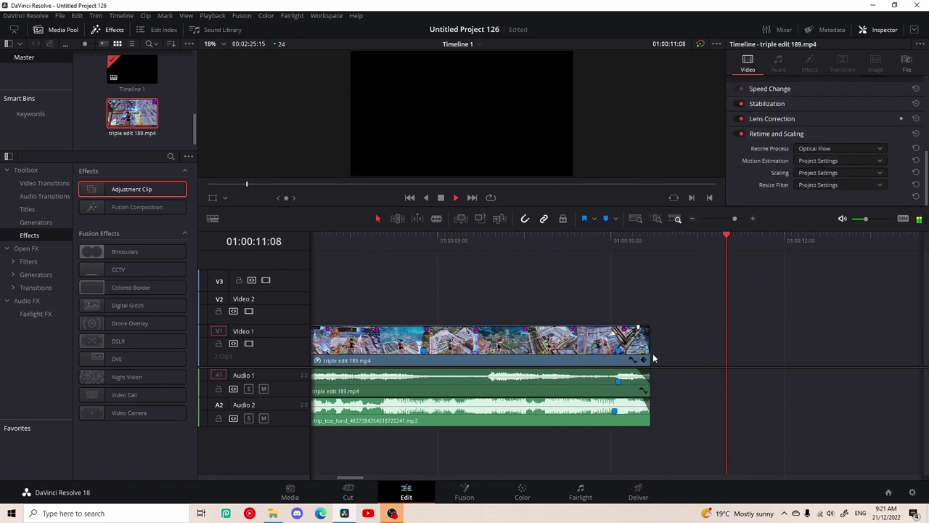
Extend the song's end past the video to about 01:00:10:16 and delete the leftover song clip further along Audio 2
{"action": "left_click_drag", "start_coordinate": [651, 412], "coordinate": [671, 408]}
{"action": "key", "text": "space"}
{"action": "left_click", "coordinate": [701, 420]}
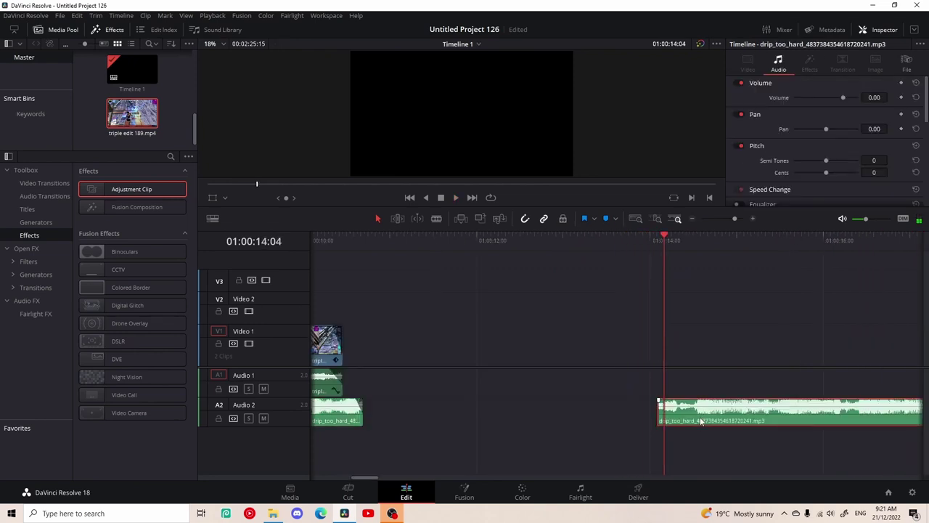
{"action": "key", "text": "Delete"}
Lengthen the fade-out at the song's extended end and play the edit back
{"action": "scroll", "coordinate": [544, 408], "scroll_direction": "left", "scroll_amount": 2}
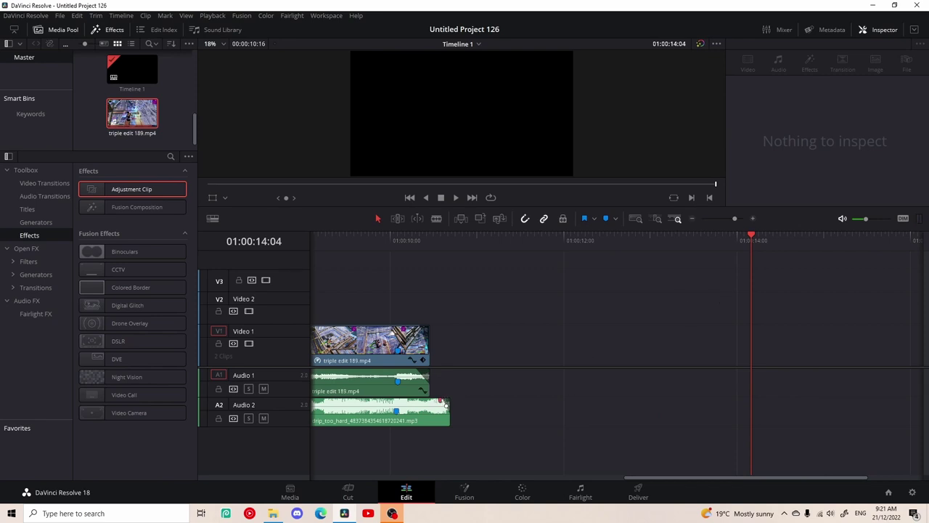
{"action": "left_click_drag", "start_coordinate": [413, 304], "coordinate": [365, 307]}
{"action": "key", "text": "space"}
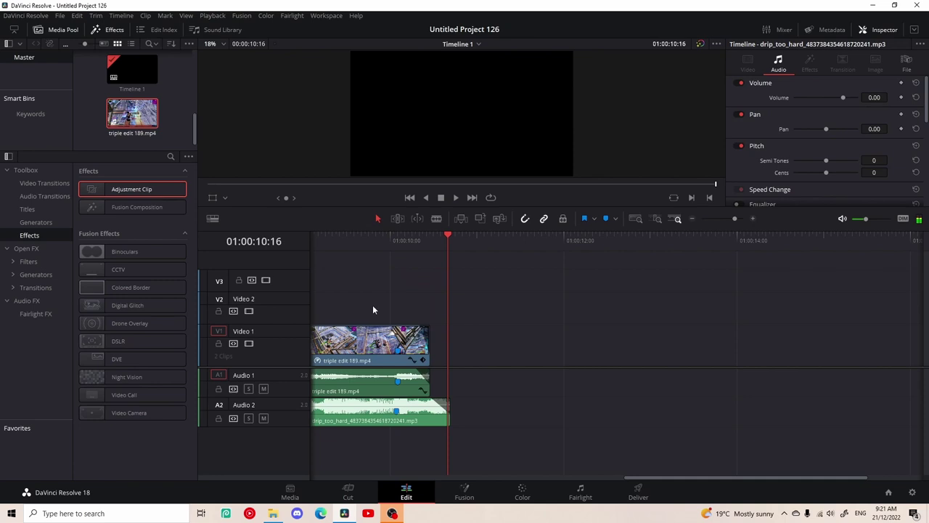
{"action": "left_click_drag", "start_coordinate": [447, 267], "coordinate": [2, 330]}
{"action": "key", "text": "space"}
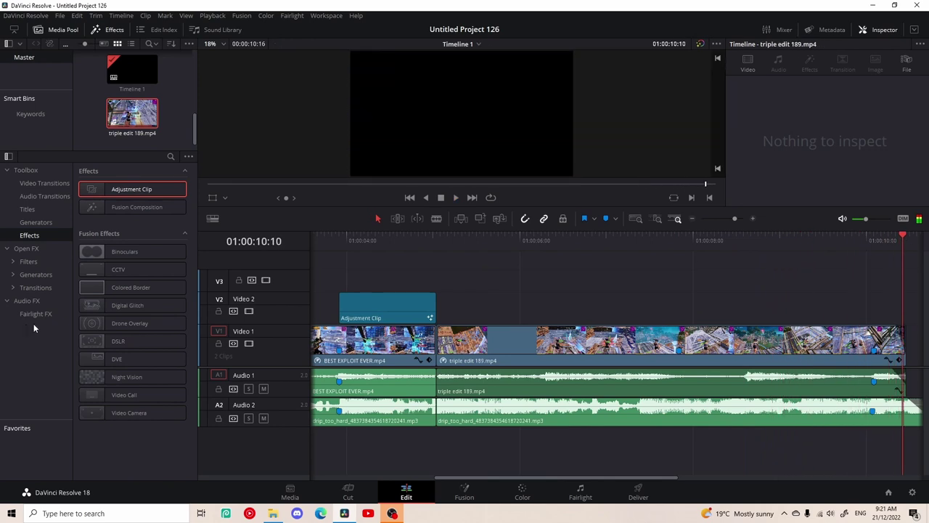
Extend triple edit 189.mp4 and the song to end at about 01:00:11:21, lengthen the clip's audio, and play the ending
{"action": "left_click", "coordinate": [883, 249]}
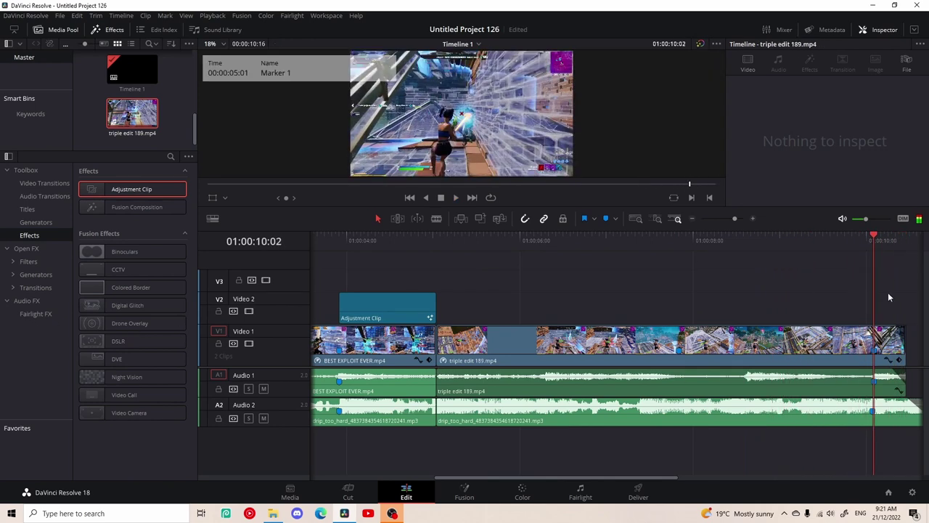
{"action": "mouse_move", "coordinate": [905, 347]}
{"action": "left_mouse_down"}
{"action": "mouse_move", "coordinate": [924, 348]}
{"action": "mouse_move", "coordinate": [552, 356]}
{"action": "mouse_move", "coordinate": [559, 365]}
{"action": "mouse_move", "coordinate": [605, 367]}
{"action": "left_mouse_up"}
{"action": "left_click_drag", "start_coordinate": [506, 420], "coordinate": [607, 408]}
{"action": "left_click_drag", "start_coordinate": [485, 385], "coordinate": [583, 393]}
{"action": "key", "text": "space"}
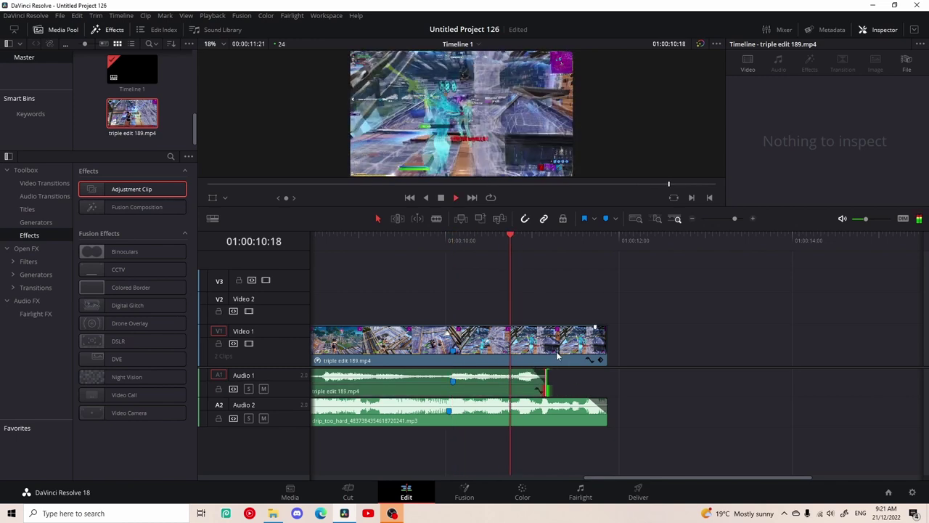
Trim the ends of triple edit 189.mp4 and the song to about 01:00:11:12, playing the ending to check the timing
{"action": "left_click_drag", "start_coordinate": [592, 270], "coordinate": [440, 279]}
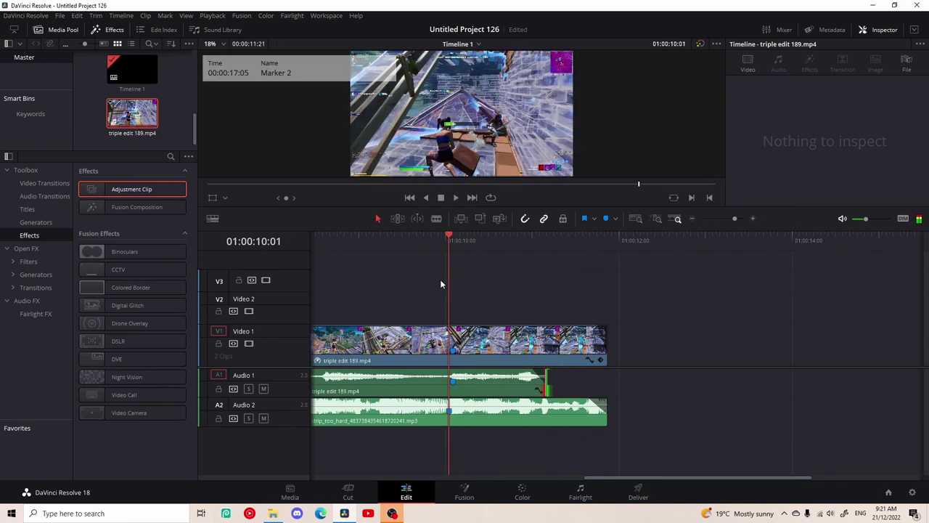
{"action": "left_click_drag", "start_coordinate": [607, 353], "coordinate": [546, 352]}
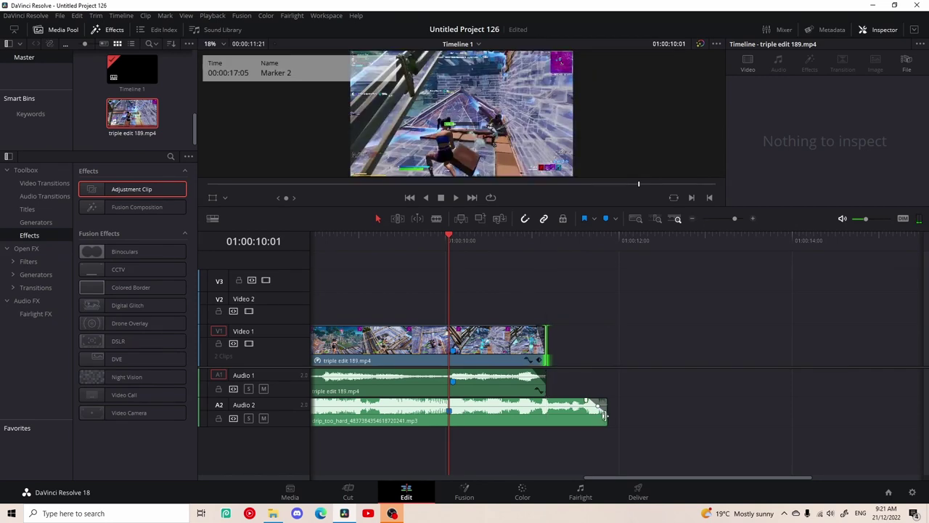
{"action": "left_click_drag", "start_coordinate": [602, 415], "coordinate": [550, 405]}
{"action": "key", "text": "space"}
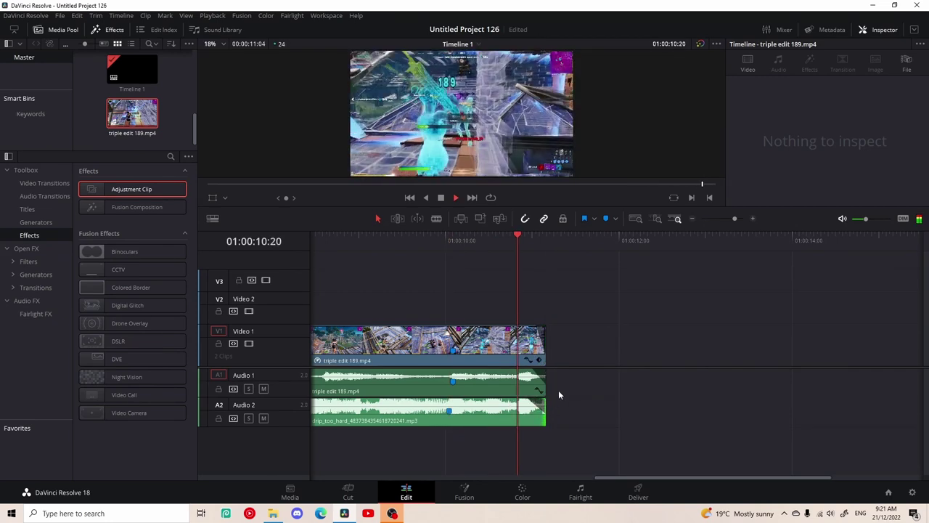
{"action": "left_click_drag", "start_coordinate": [548, 413], "coordinate": [577, 412]}
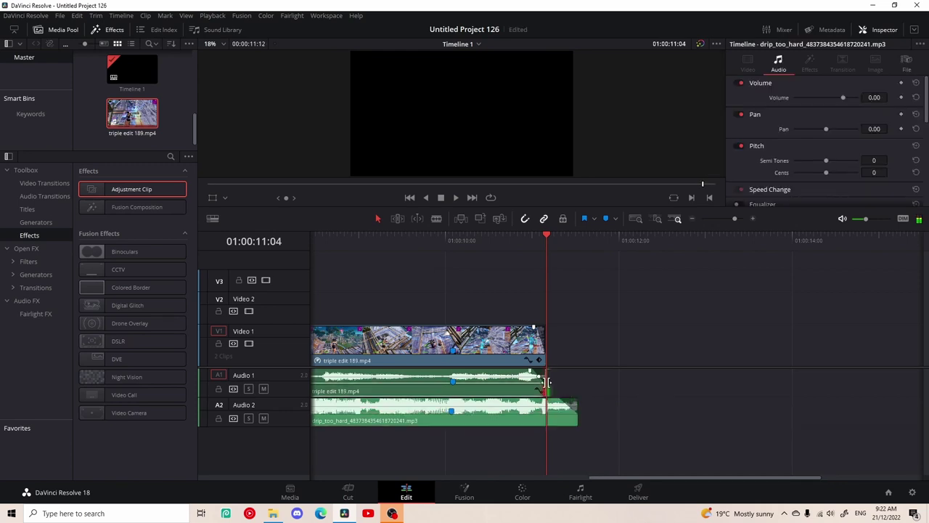
{"action": "left_click_drag", "start_coordinate": [546, 347], "coordinate": [575, 351]}
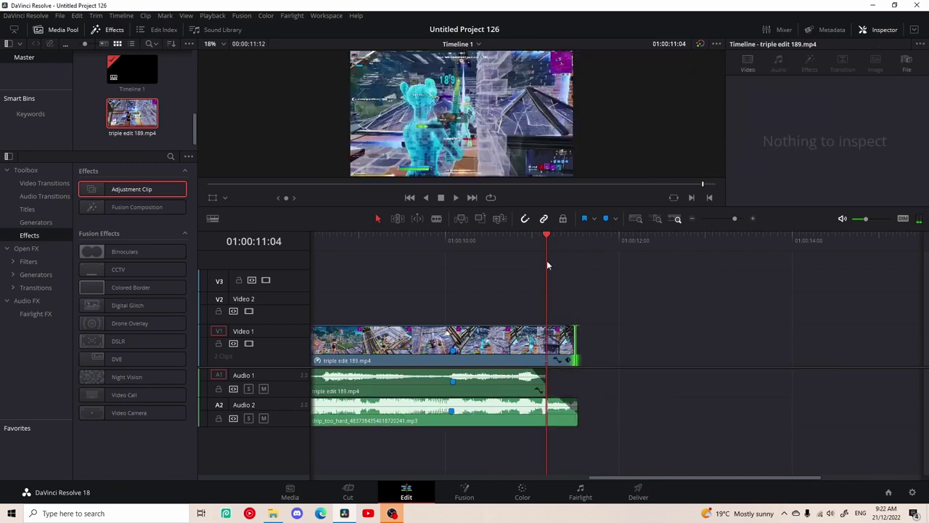
Add an adjustment clip on Video 2 from the last beat marker and cut off its excess after 01:00:11:12
{"action": "left_click_drag", "start_coordinate": [156, 193], "coordinate": [459, 330]}
{"action": "left_click", "coordinate": [575, 237]}
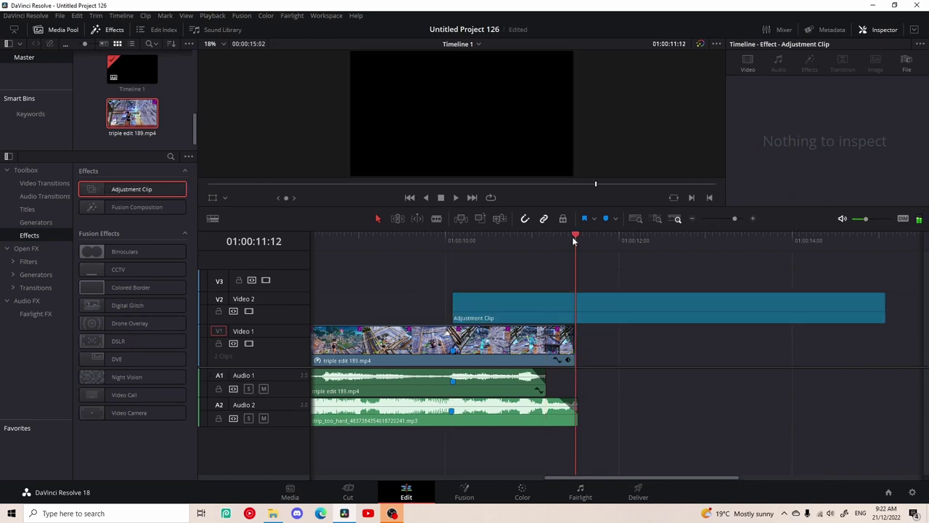
{"action": "left_click", "coordinate": [634, 321]}
{"action": "key", "text": "ctrl+b"}
{"action": "left_click", "coordinate": [638, 317]}
{"action": "key", "text": "Delete"}
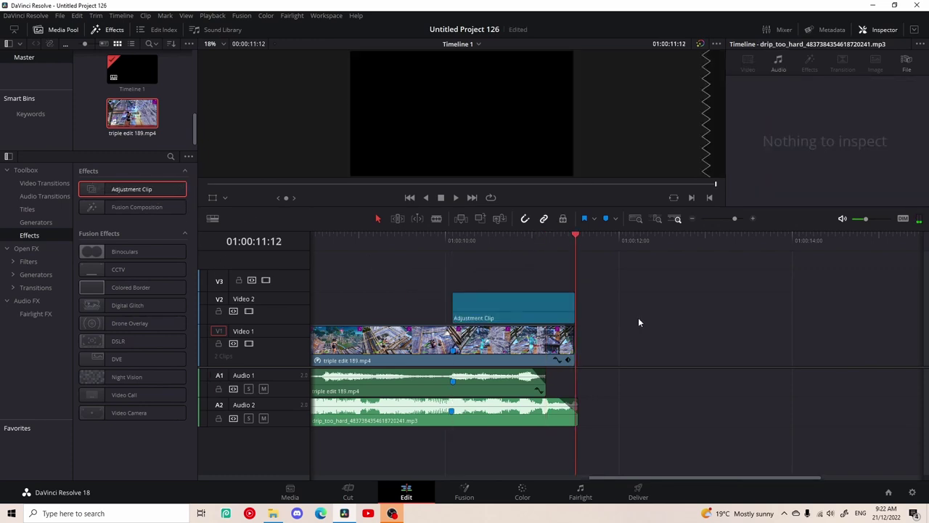
Open the new adjustment clip in Fusion with the playhead at its start, 01:00:10:02
{"action": "left_click", "coordinate": [516, 304]}
{"action": "left_click_drag", "start_coordinate": [585, 247], "coordinate": [467, 282]}
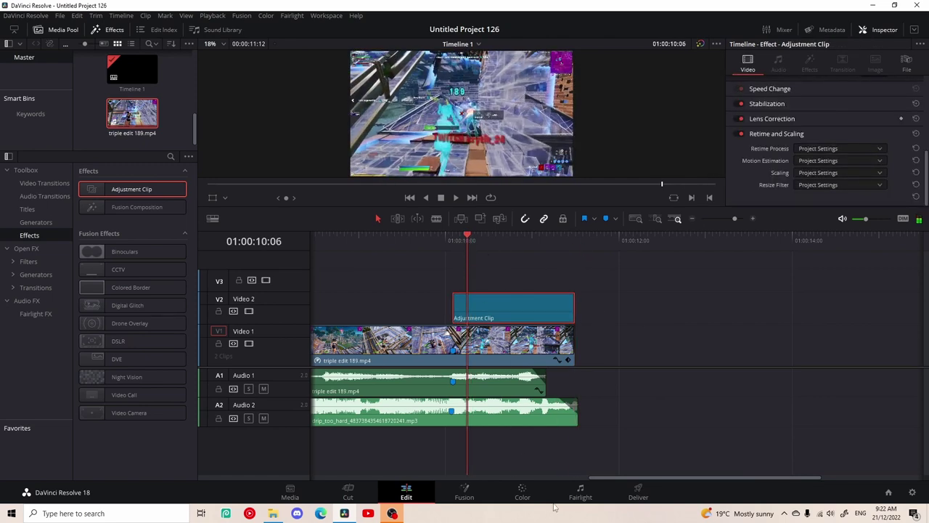
{"action": "left_click", "coordinate": [454, 240]}
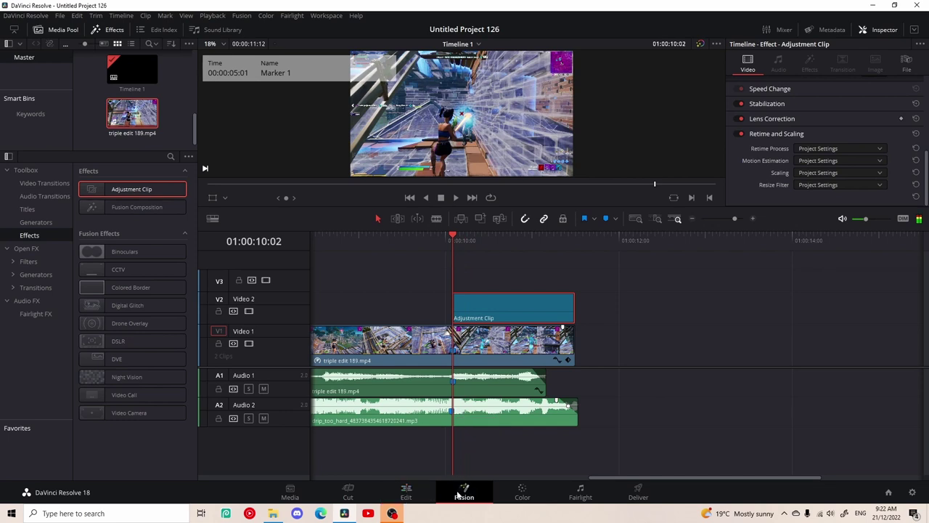
{"action": "left_click", "coordinate": [465, 492]}
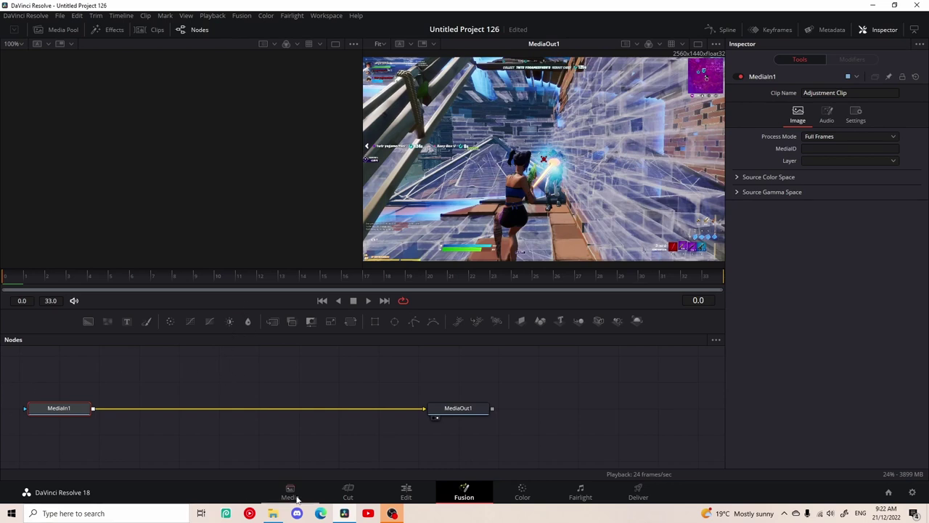
{"action": "left_click", "coordinate": [272, 513]}
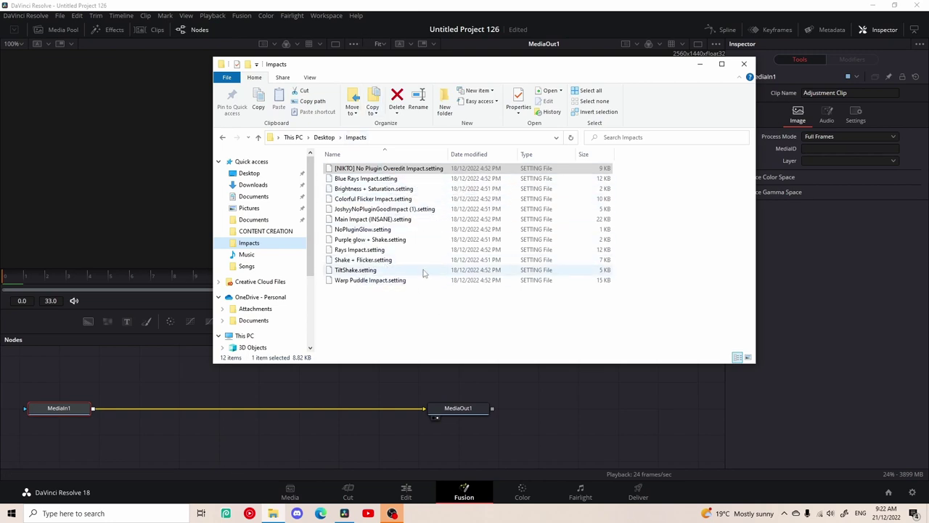
{"action": "left_click_drag", "start_coordinate": [426, 270], "coordinate": [365, 448]}
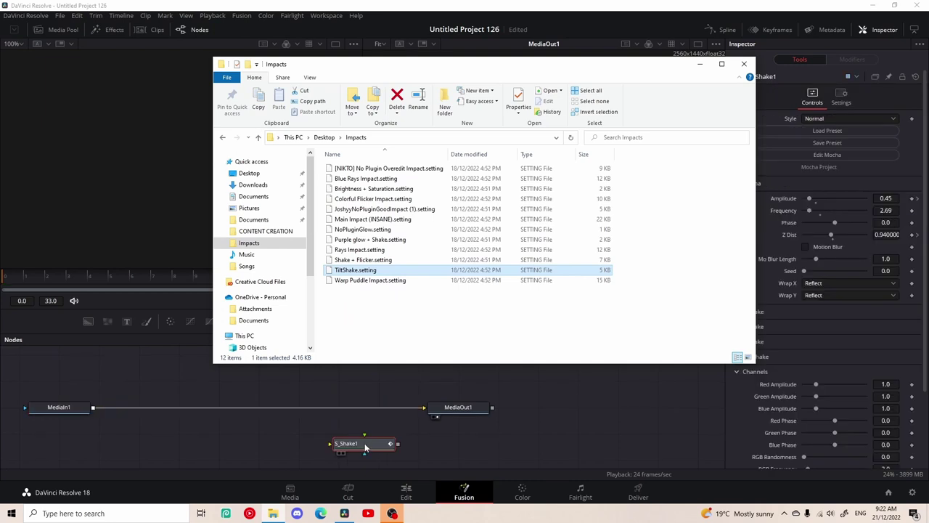
{"action": "key", "text": "BackSpace"}
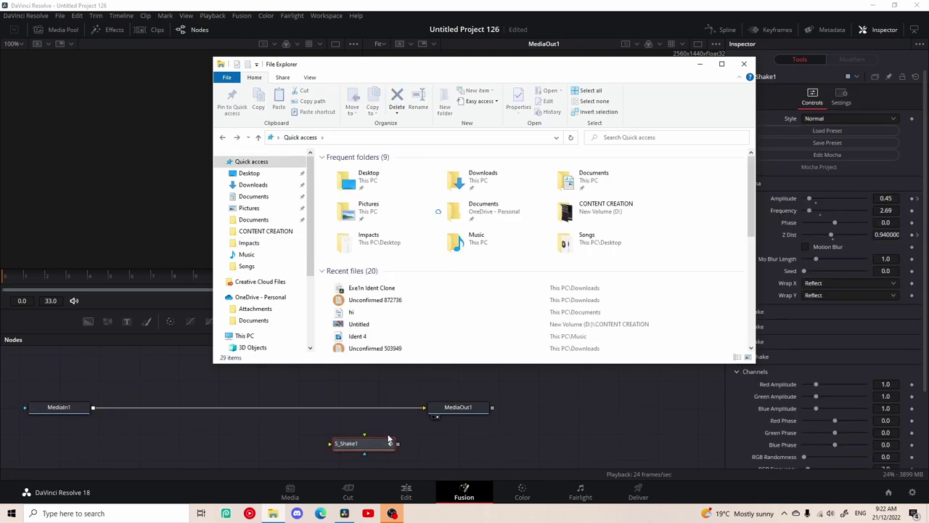
{"action": "left_click", "coordinate": [362, 450]}
{"action": "key", "text": "Delete"}
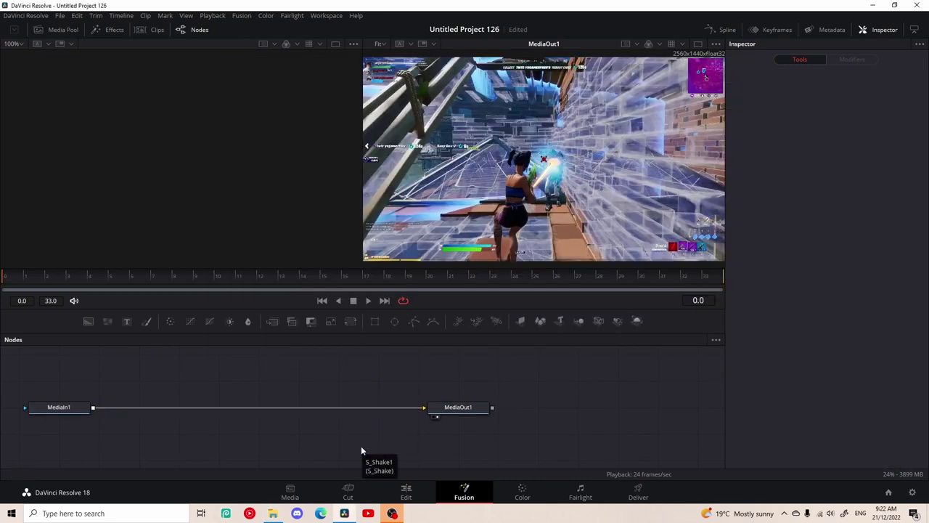
Import JoshyyNoPluginGoodImpact (1).setting from the Impacts folder into the node graph and put the file window away
{"action": "left_click", "coordinate": [273, 513]}
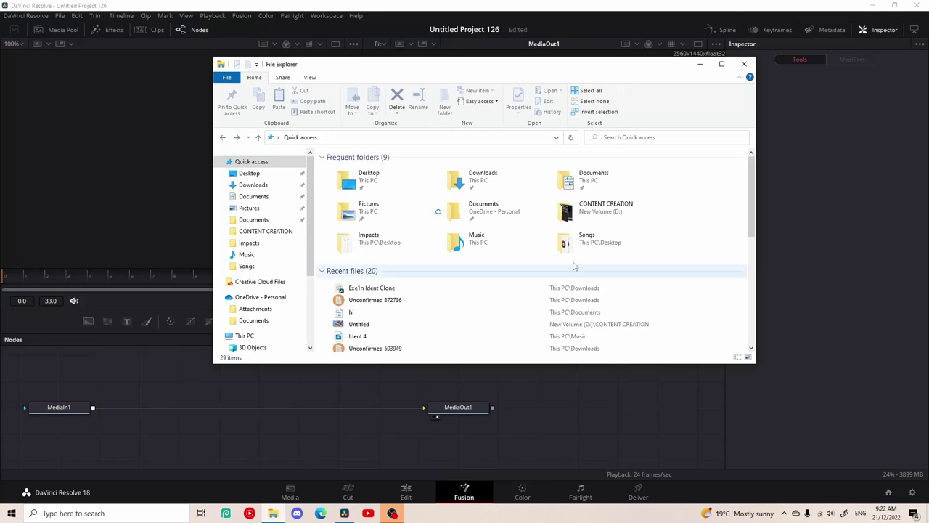
{"action": "left_click", "coordinate": [261, 243]}
{"action": "left_click_drag", "start_coordinate": [425, 211], "coordinate": [336, 453]}
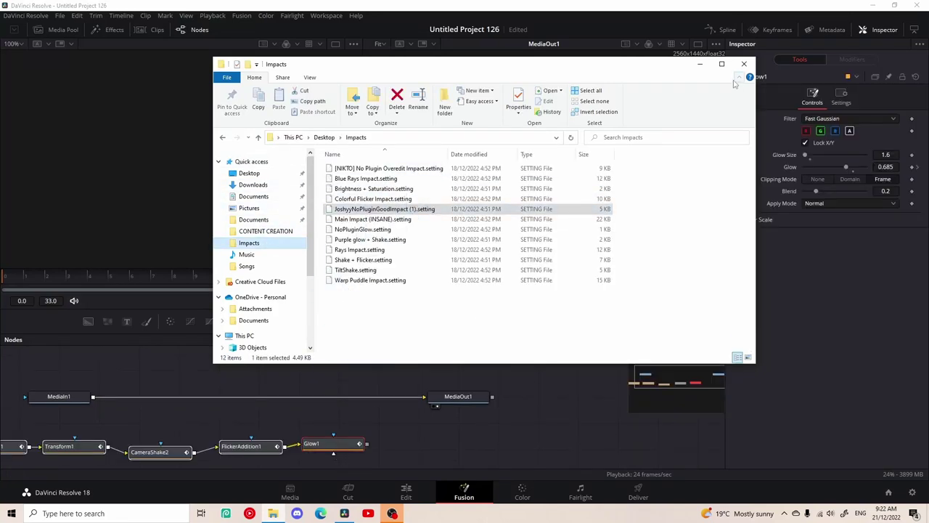
{"action": "left_click", "coordinate": [700, 64]}
Make room before MediaOut1 and insert the Glow1 and FlickerAddition1 nodes into its connection from MediaIn1
{"action": "left_click_drag", "start_coordinate": [462, 390], "coordinate": [585, 388]}
{"action": "left_click_drag", "start_coordinate": [361, 446], "coordinate": [488, 398]}
{"action": "left_click_drag", "start_coordinate": [250, 446], "coordinate": [370, 397]}
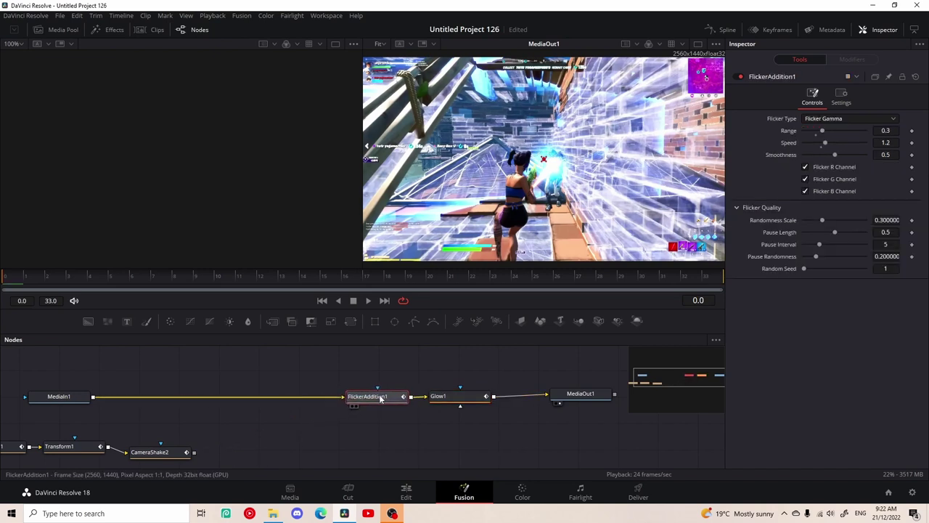
{"action": "left_click_drag", "start_coordinate": [462, 399], "coordinate": [495, 396]}
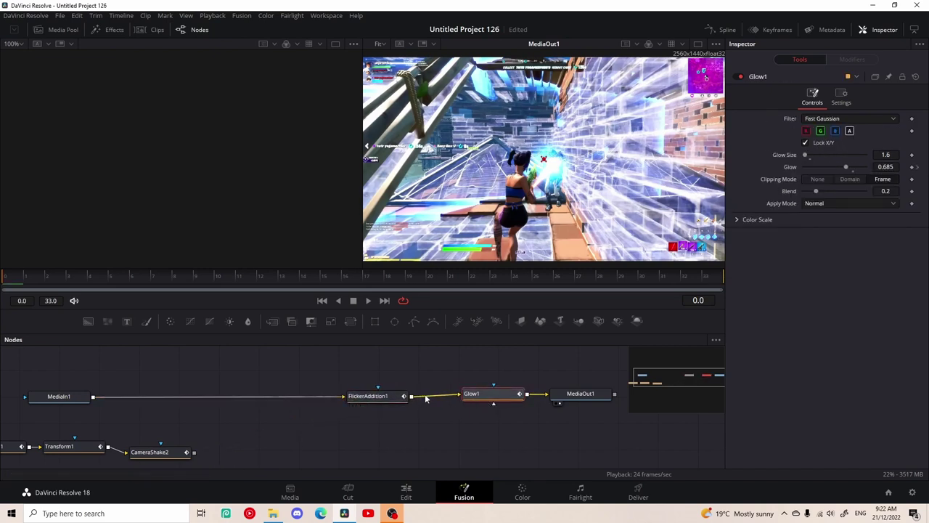
{"action": "left_click_drag", "start_coordinate": [403, 397], "coordinate": [430, 397]}
Insert CameraShake2, Transform1 and CameraShake1 between MediaIn1 and FlickerAddition1, and play the impact effect
{"action": "left_click_drag", "start_coordinate": [176, 451], "coordinate": [339, 397]}
{"action": "left_click_drag", "start_coordinate": [85, 448], "coordinate": [259, 402]}
{"action": "left_click_drag", "start_coordinate": [16, 448], "coordinate": [168, 408]}
{"action": "key", "text": "space"}
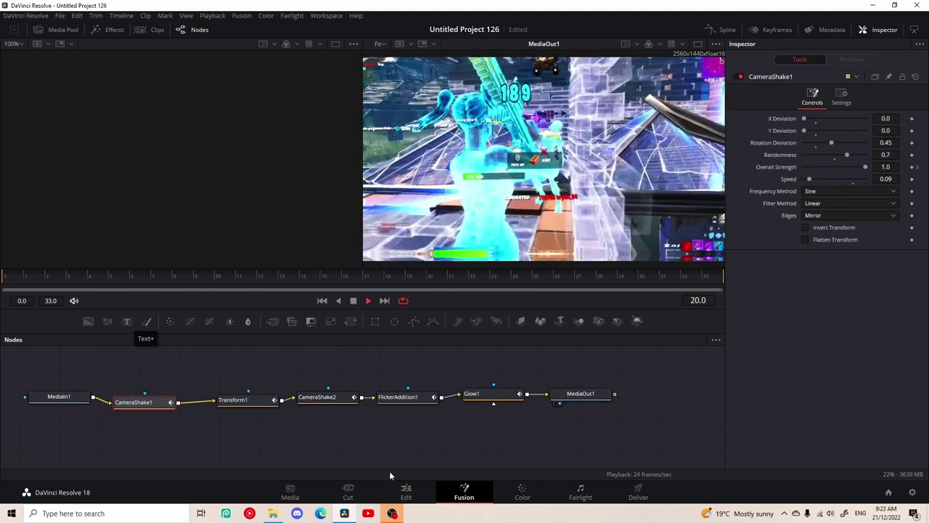
Return to the edit timeline and play the montage from the beginning
{"action": "left_click", "coordinate": [406, 492]}
{"action": "left_click_drag", "start_coordinate": [445, 237], "coordinate": [221, 288]}
{"action": "key", "text": "space"}
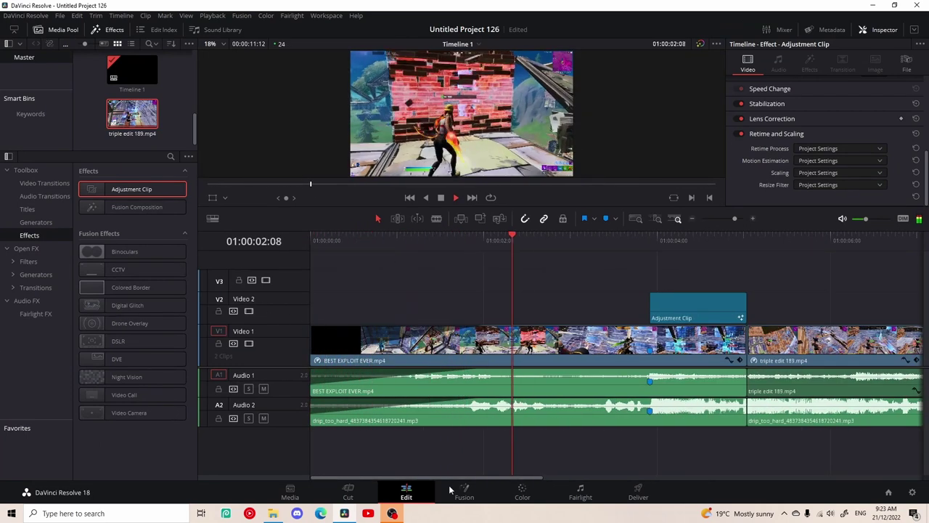
Grade the first gameplay clip with saturation 66, shadows 64 and a custom curve midpoint slightly below the diagonal
{"action": "left_click", "coordinate": [522, 492]}
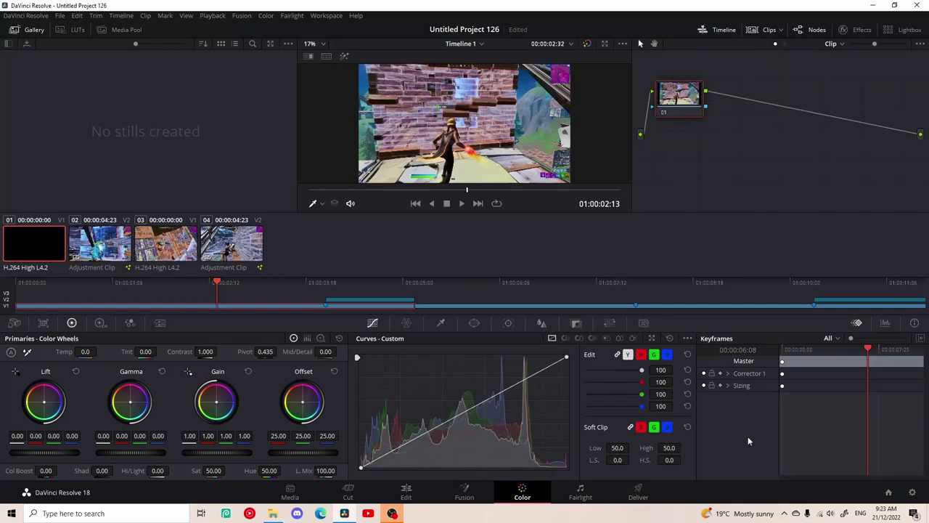
{"action": "mouse_move", "coordinate": [463, 410]}
{"action": "left_mouse_down"}
{"action": "mouse_move", "coordinate": [460, 394]}
{"action": "mouse_move", "coordinate": [465, 400]}
{"action": "left_mouse_up"}
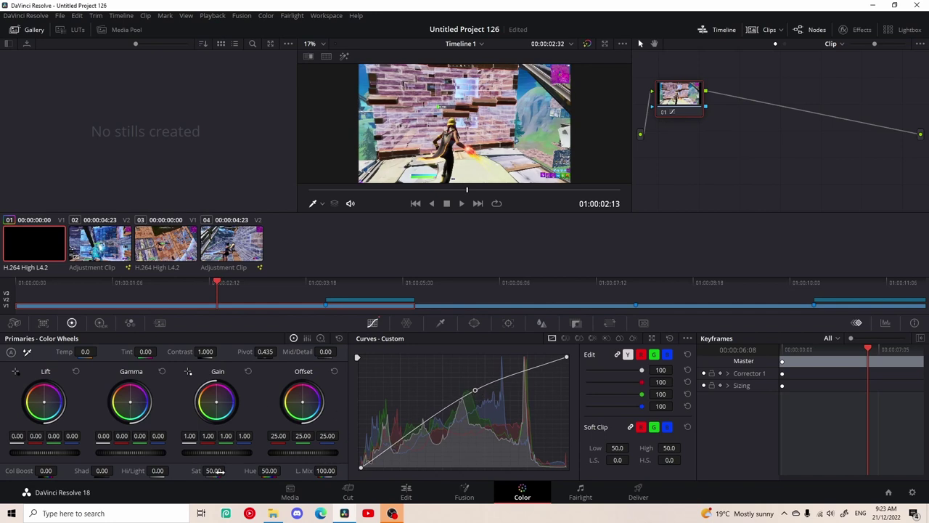
{"action": "left_click_drag", "start_coordinate": [126, 470], "coordinate": [157, 465]}
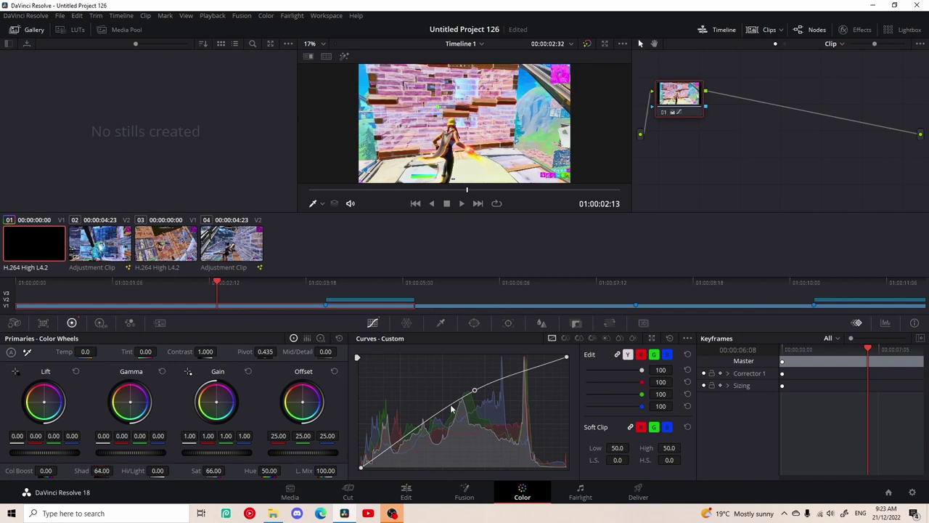
{"action": "left_click_drag", "start_coordinate": [474, 396], "coordinate": [489, 413]}
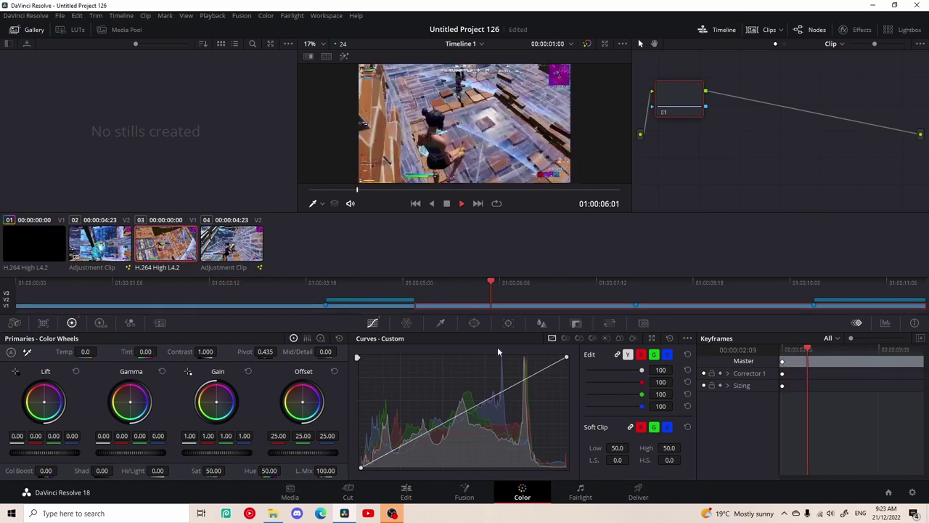
Grade the second gameplay clip with saturation 80, shadows 67 and an upper-midtone point on the custom curve, and play it
{"action": "key", "text": "space"}
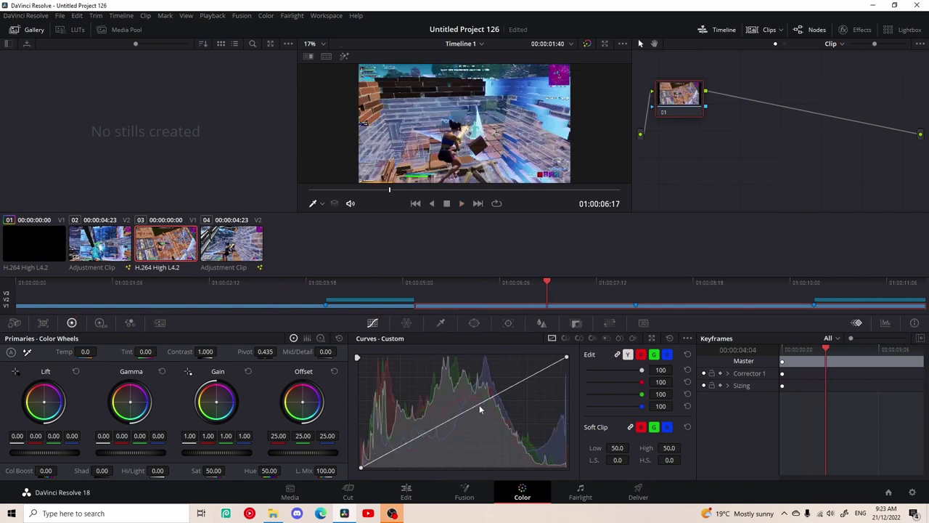
{"action": "left_click_drag", "start_coordinate": [479, 410], "coordinate": [511, 385]}
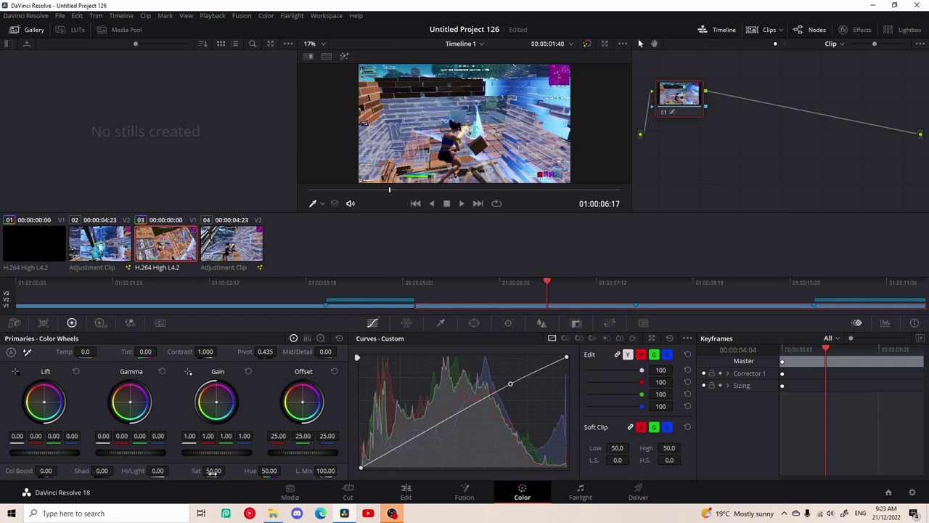
{"action": "left_click_drag", "start_coordinate": [100, 471], "coordinate": [61, 481]}
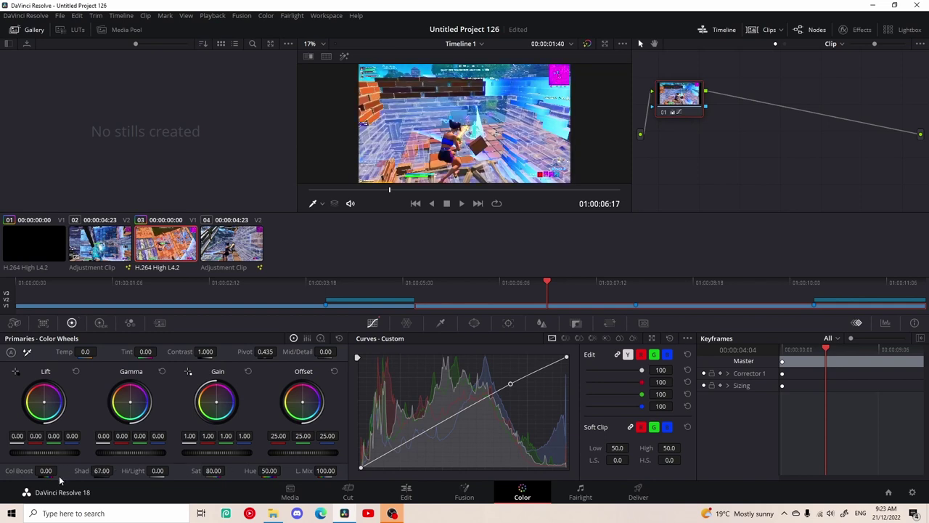
{"action": "key", "text": "space"}
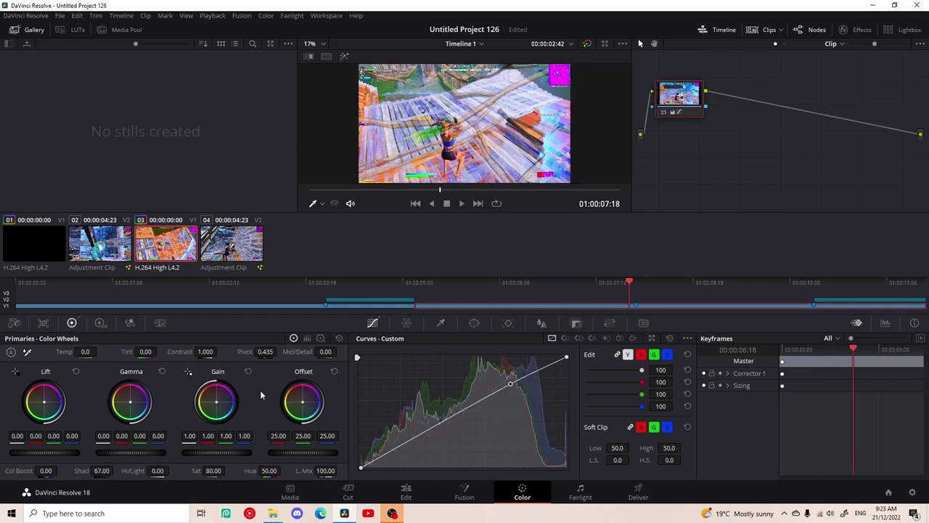
Play the graded edit from the start and add a second, lower midtone point to the first clip's custom curve
{"action": "key", "text": "Home"}
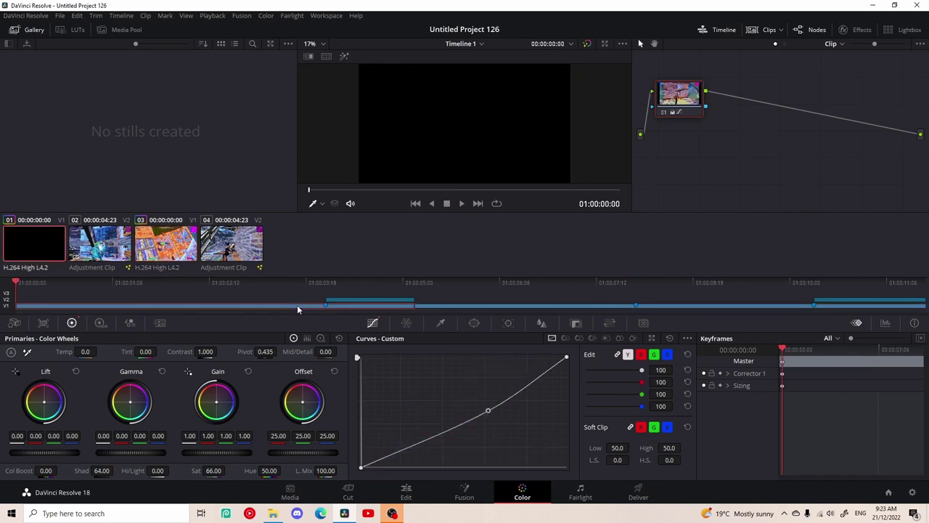
{"action": "key", "text": "space"}
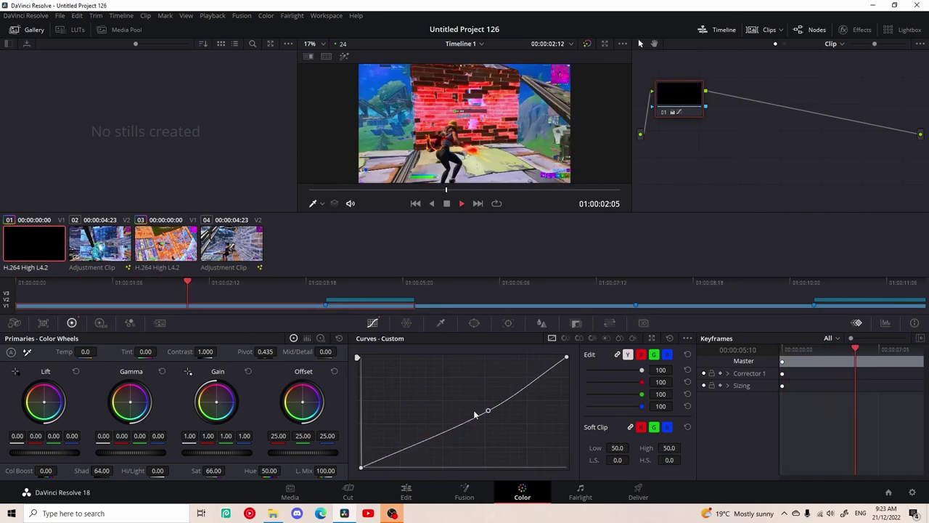
{"action": "key", "text": "space"}
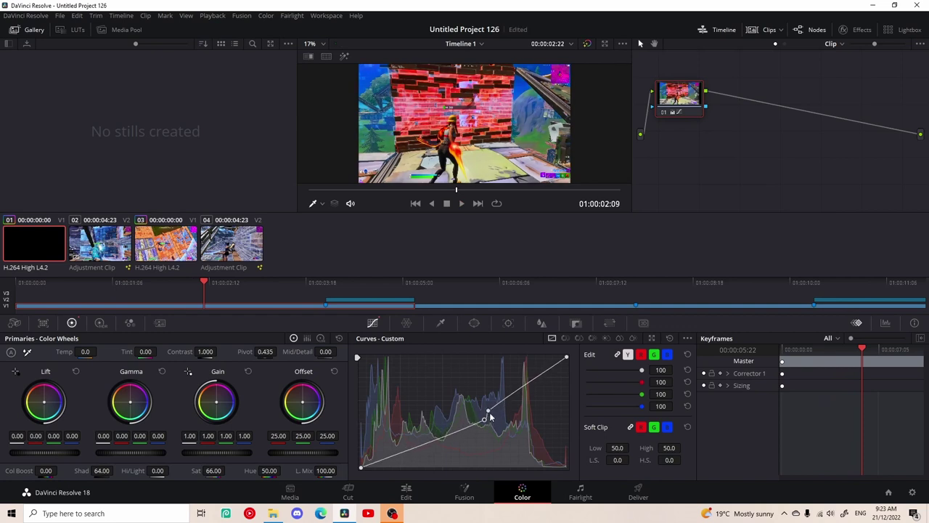
{"action": "key", "text": "space"}
{"action": "key", "text": "space"}
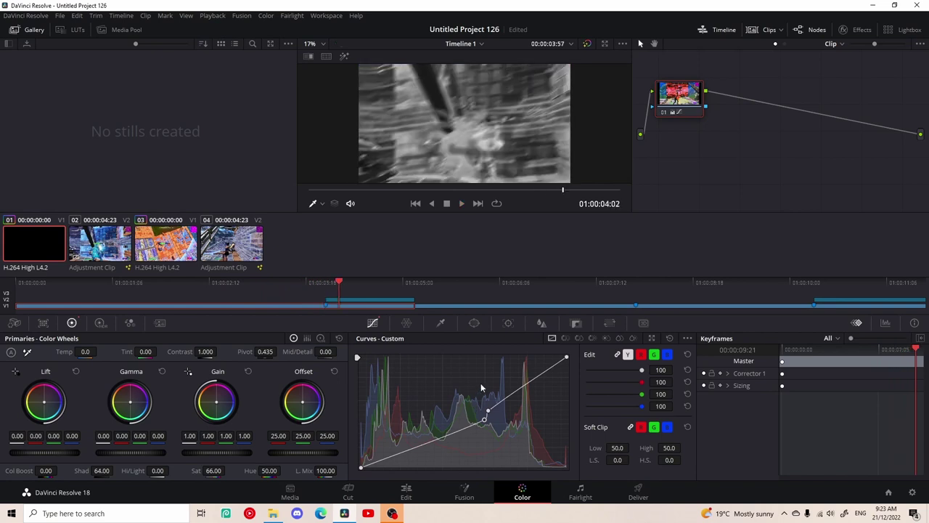
{"action": "key", "text": "space"}
{"action": "key", "text": "space"}
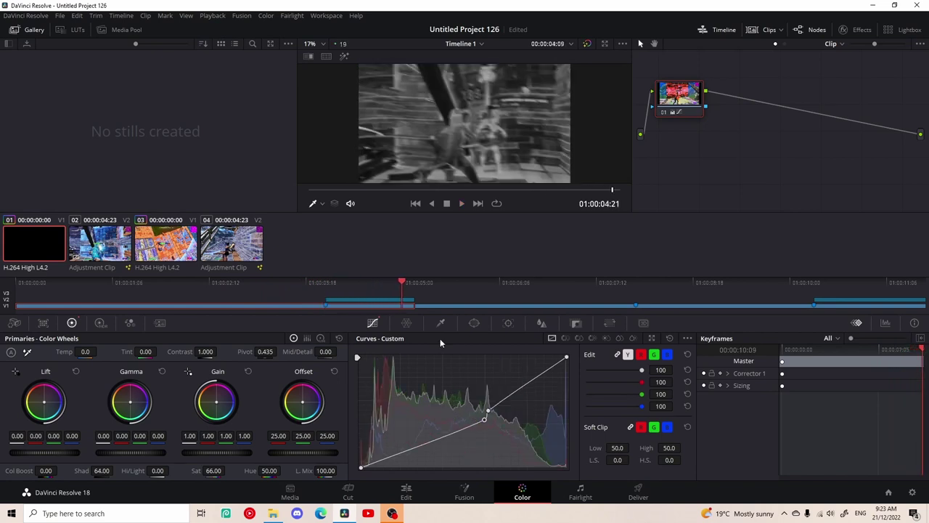
Move to the colourful part of the first gameplay clip and adjust the lower midtone point on its custom curve
{"action": "left_click_drag", "start_coordinate": [399, 281], "coordinate": [282, 281]}
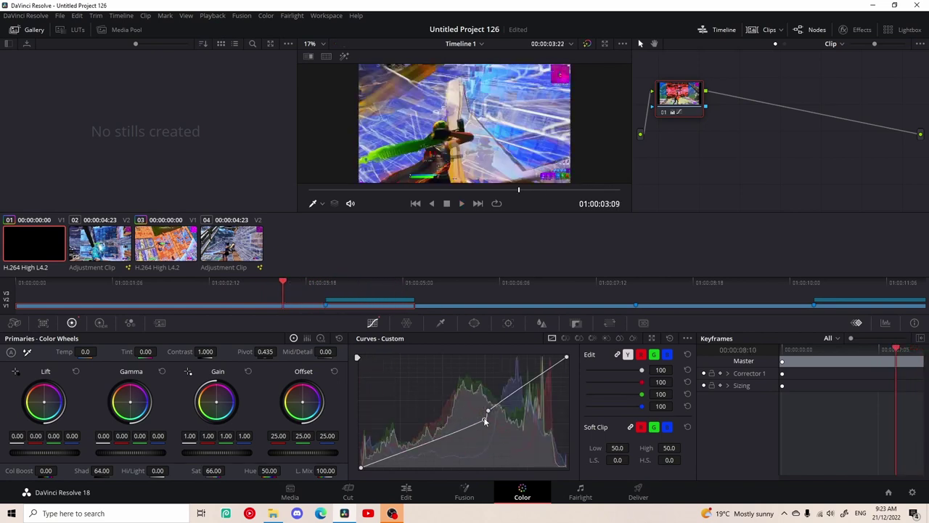
{"action": "left_click_drag", "start_coordinate": [468, 419], "coordinate": [491, 425]}
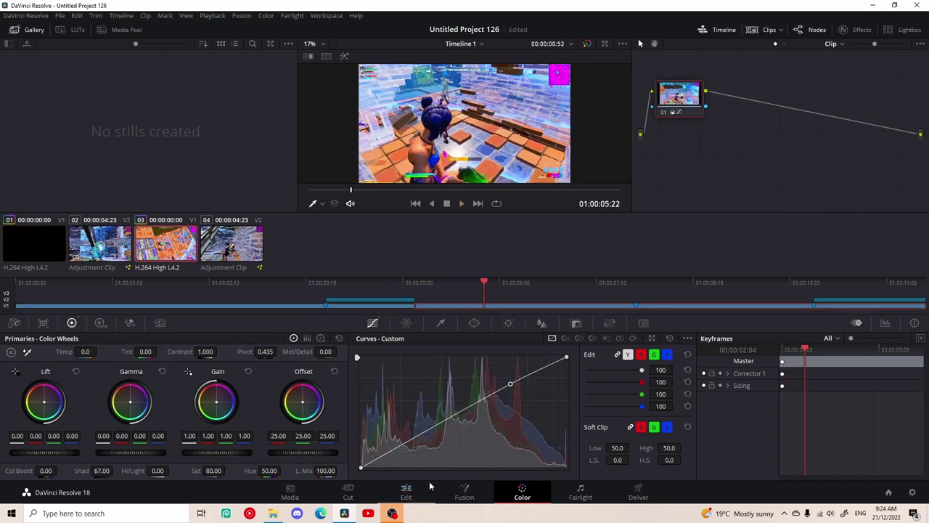
Return to the edit timeline and play the finished edit through from the beginning
{"action": "left_click", "coordinate": [406, 493]}
{"action": "left_click_drag", "start_coordinate": [816, 253], "coordinate": [508, 316]}
{"action": "left_click", "coordinate": [765, 273]}
{"action": "key", "text": "Home"}
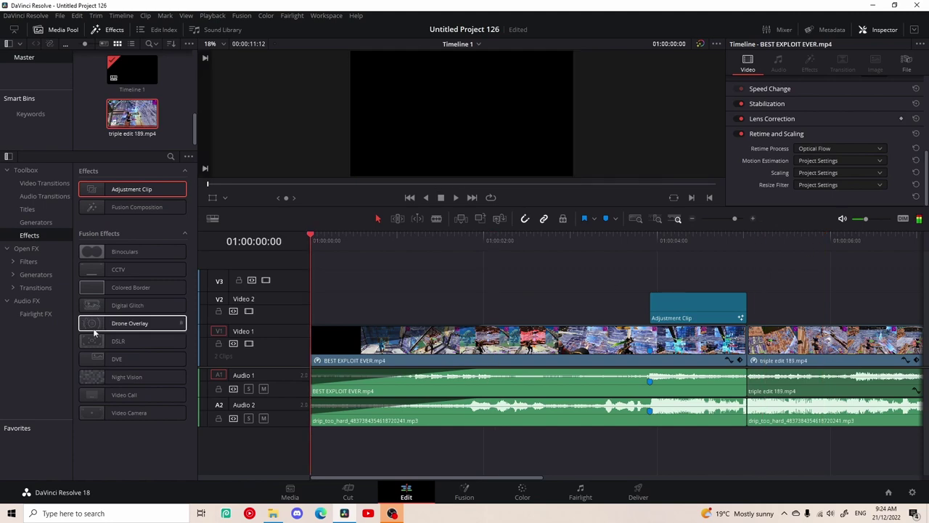
{"action": "key", "text": "space"}
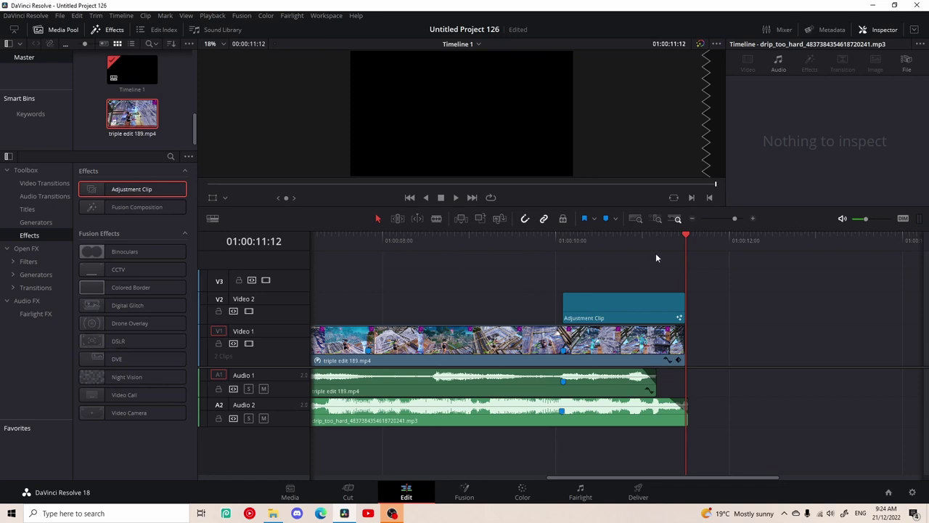
{"action": "left_click_drag", "start_coordinate": [676, 236], "coordinate": [45, 491]}
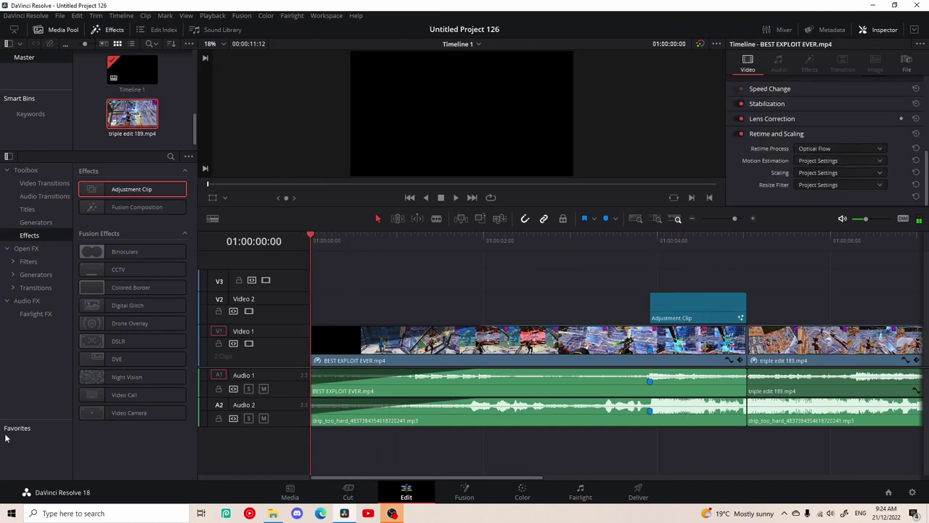
Open the delivery settings and restrict the custom export's quality to 2097151 Kb/s, keeping the frame rate at 24
{"action": "left_click", "coordinate": [638, 493]}
{"action": "left_click", "coordinate": [101, 289]}
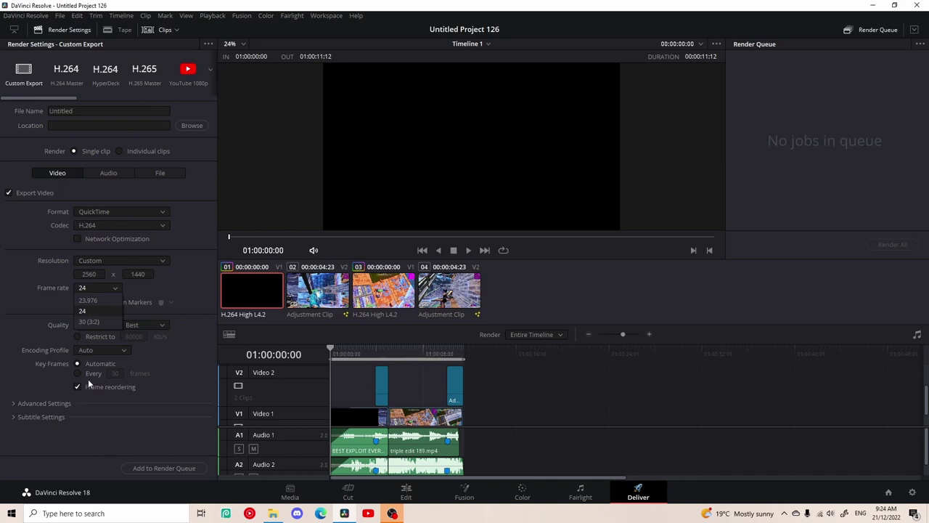
{"action": "key", "text": "Down"}
{"action": "left_click", "coordinate": [87, 337]}
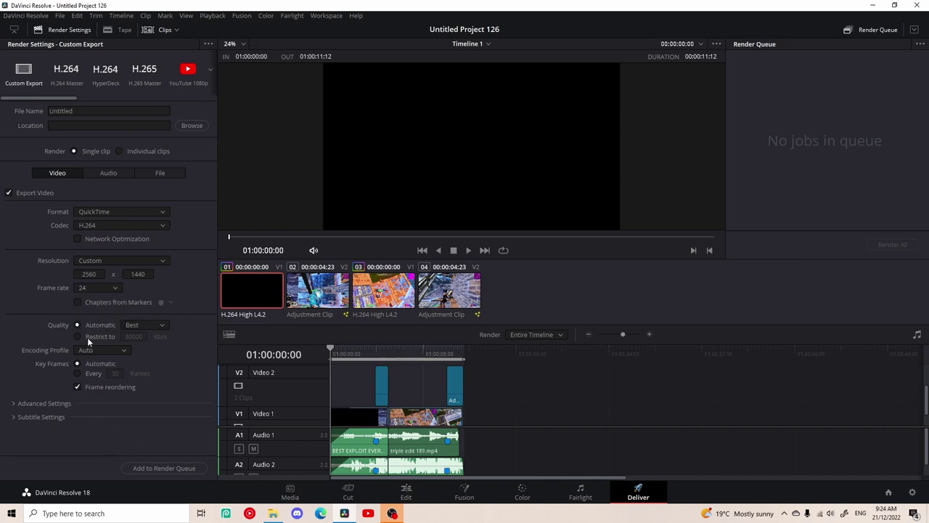
{"action": "left_click", "coordinate": [87, 337]}
{"action": "left_click", "coordinate": [134, 336]}
{"action": "double_click", "coordinate": [134, 336]}
{"action": "key", "text": "BackSpace"}
{"action": "type", "text": "65645636"}
{"action": "key", "text": "Return"}
In the advanced export settings, force both sizing and debayer to highest quality
{"action": "left_click", "coordinate": [44, 402]}
{"action": "scroll", "coordinate": [54, 378], "scroll_direction": "down", "scroll_amount": 5}
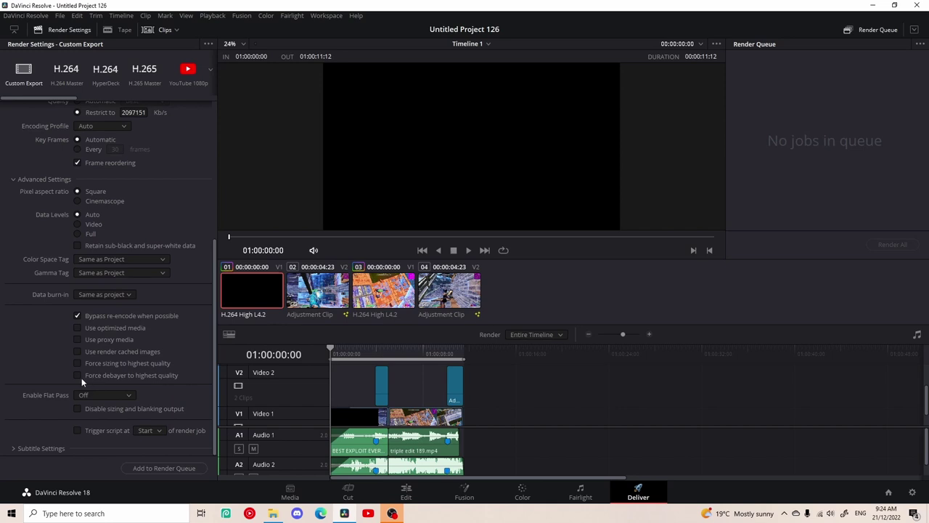
{"action": "left_click", "coordinate": [77, 375]}
Queue the render as Untitled in the Downloads folder and render it
{"action": "left_click", "coordinate": [181, 466]}
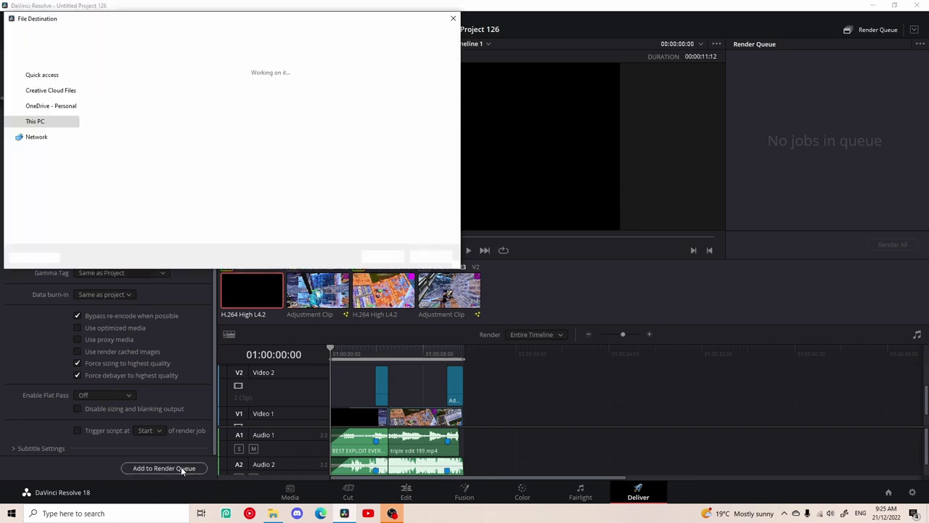
{"action": "left_click", "coordinate": [63, 144]}
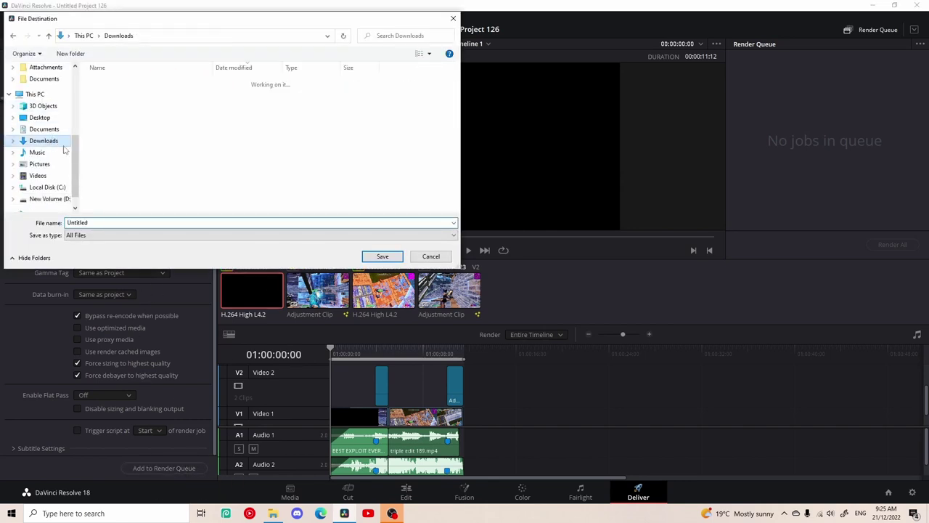
{"action": "left_click", "coordinate": [388, 256]}
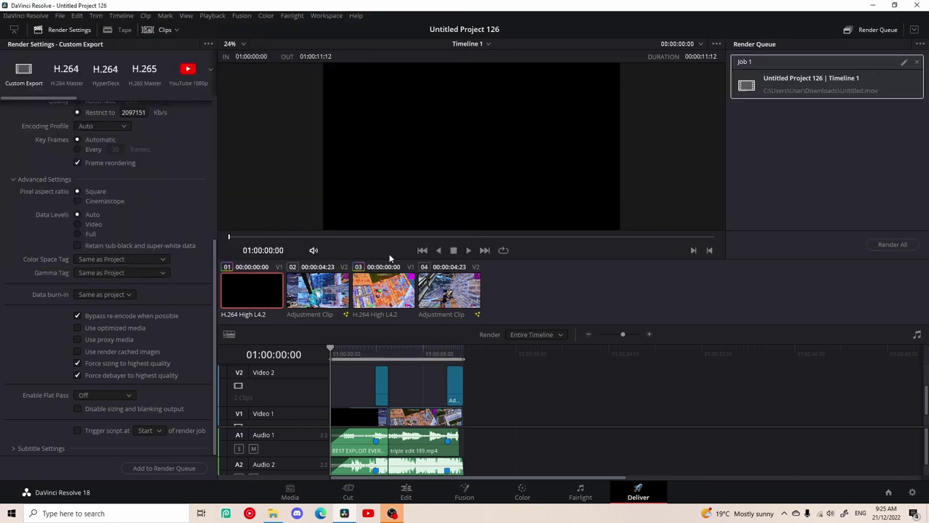
{"action": "left_click", "coordinate": [892, 246]}
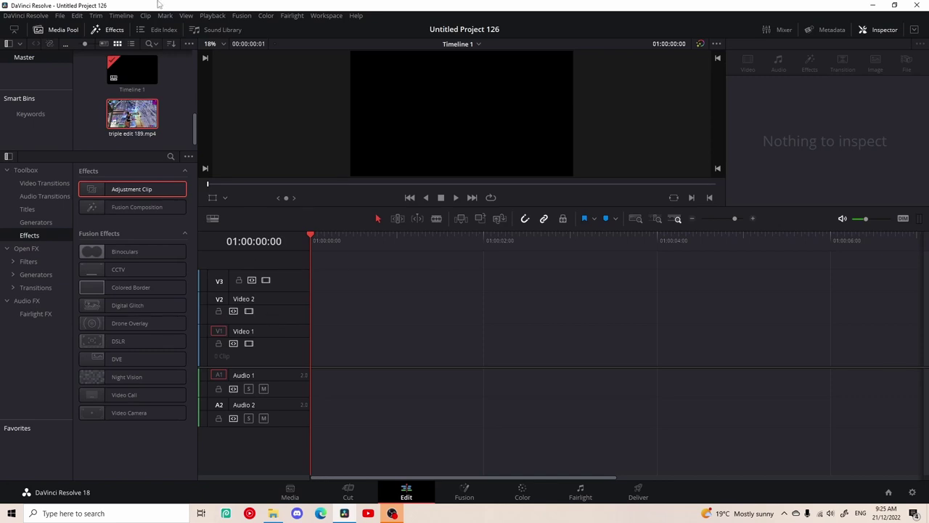
Place the drip_too_hard song on Audio 2 at the start of the empty timeline and play it
{"action": "scroll", "coordinate": [177, 87], "scroll_direction": "up", "scroll_amount": 4}
{"action": "left_click_drag", "start_coordinate": [132, 85], "coordinate": [316, 406]}
{"action": "key", "text": "space"}
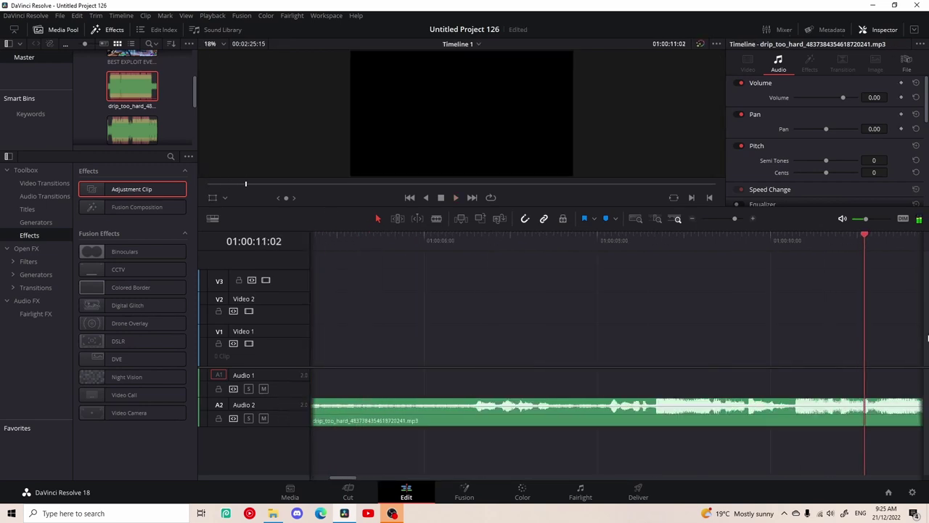
Mark the song's beat drop at 01:00:08:16 and its main beat just after 01:00:12:00
{"action": "left_click_drag", "start_coordinate": [927, 338], "coordinate": [401, 383]}
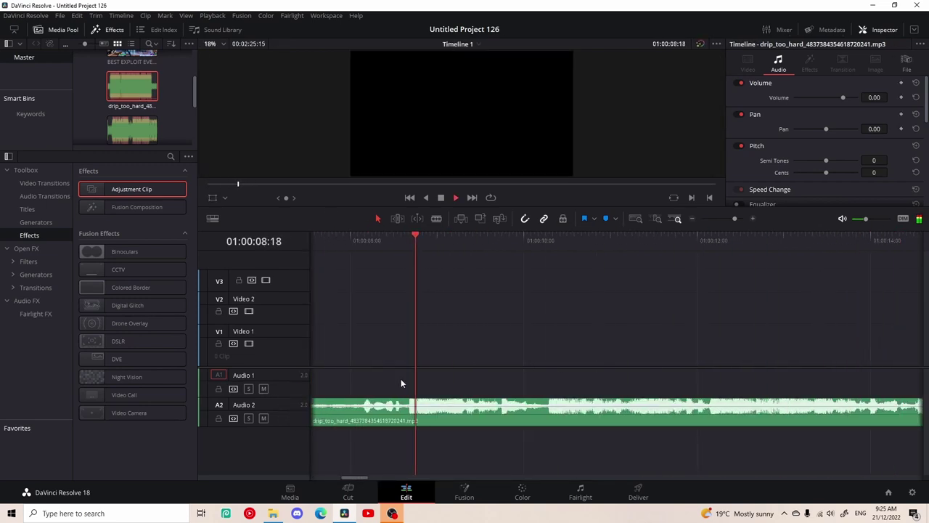
{"action": "key", "text": "space"}
{"action": "mouse_move", "coordinate": [458, 243]}
{"action": "left_mouse_down"}
{"action": "mouse_move", "coordinate": [408, 260]}
{"action": "mouse_move", "coordinate": [582, 307]}
{"action": "mouse_move", "coordinate": [711, 326]}
{"action": "mouse_move", "coordinate": [410, 316]}
{"action": "left_mouse_up"}
{"action": "left_click", "coordinate": [383, 408]}
{"action": "key", "text": "m"}
Replay the song from before the drop and add another marker on the beat at 01:00:12:23
{"action": "left_click_drag", "start_coordinate": [712, 242], "coordinate": [287, 321]}
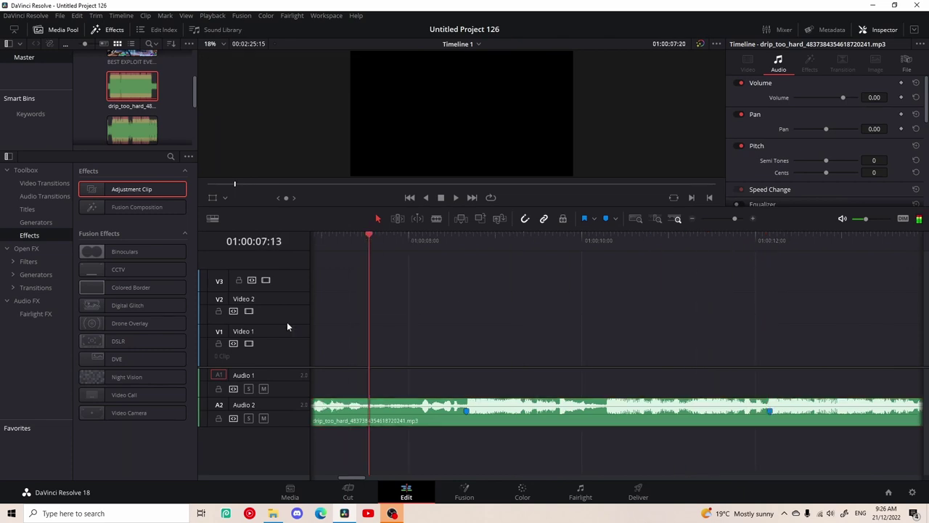
{"action": "key", "text": "space"}
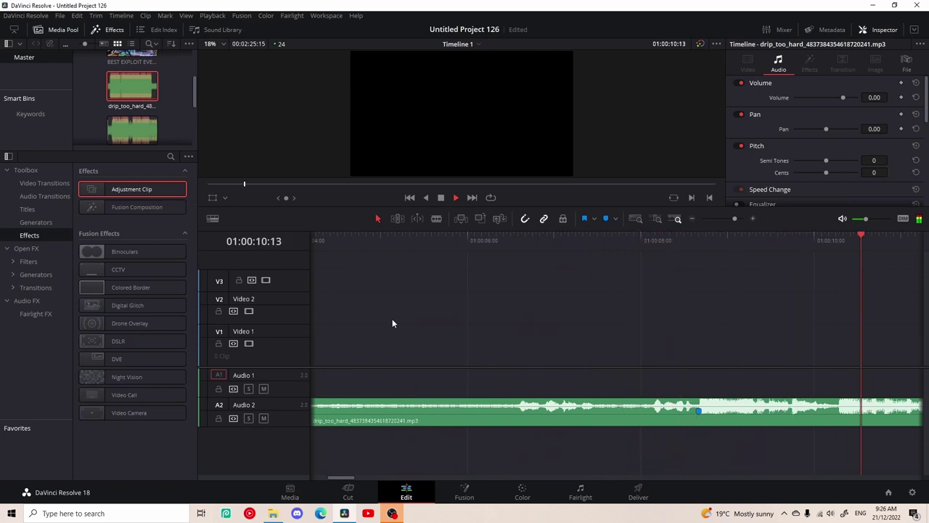
{"action": "key", "text": "space"}
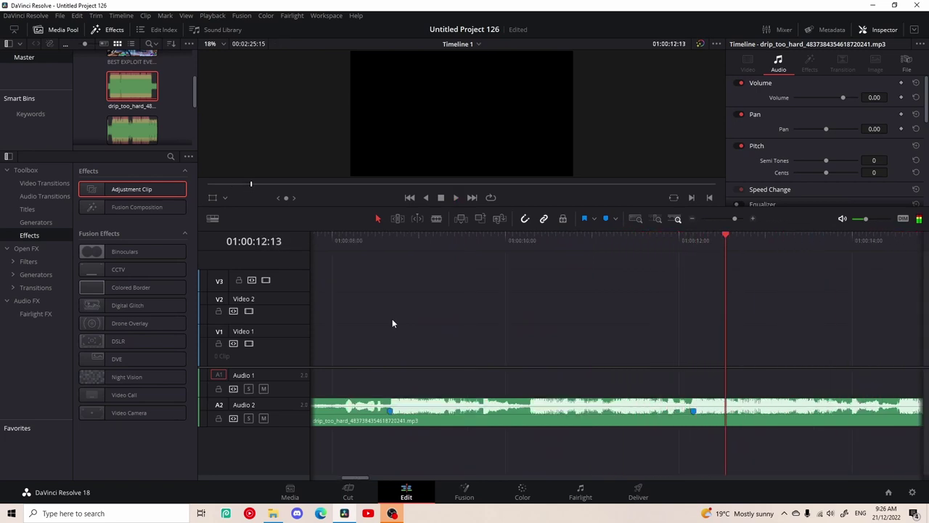
{"action": "left_click_drag", "start_coordinate": [787, 241], "coordinate": [762, 244]}
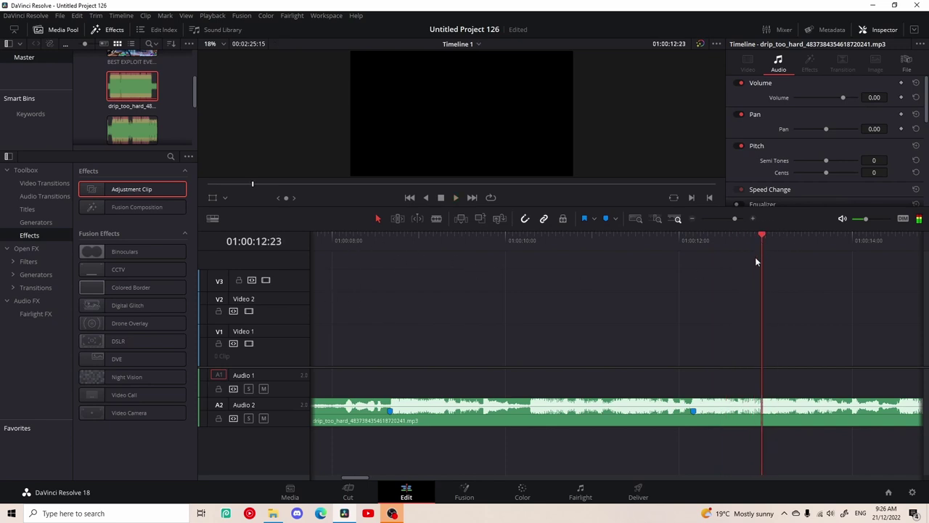
{"action": "left_click", "coordinate": [724, 412]}
{"action": "key", "text": "m"}
Add BEST EXPLOIT EVER.mp4 to Video 1 and line up its shot marker with the song's marker at 01:00:08:16
{"action": "scroll", "coordinate": [151, 105], "scroll_direction": "up", "scroll_amount": 1}
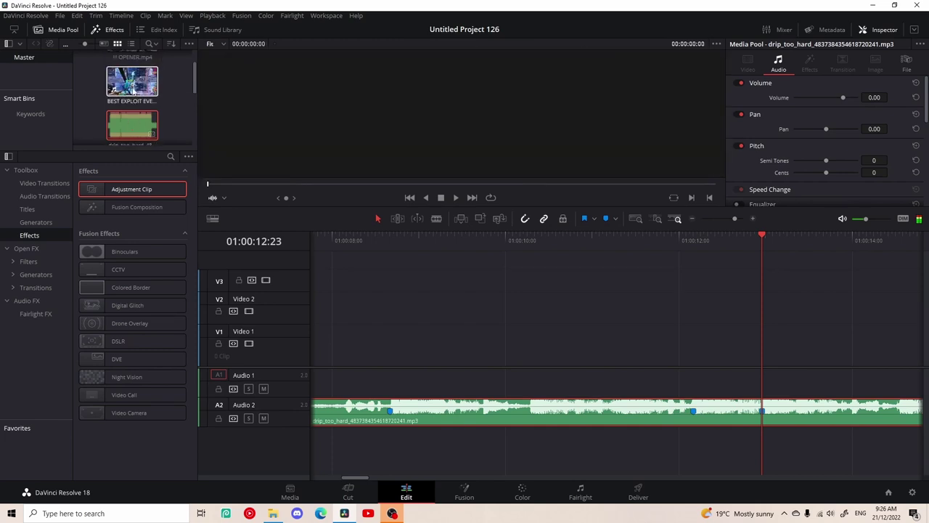
{"action": "mouse_move", "coordinate": [142, 86]}
{"action": "left_mouse_down"}
{"action": "mouse_move", "coordinate": [588, 363]}
{"action": "mouse_move", "coordinate": [702, 365]}
{"action": "mouse_move", "coordinate": [317, 350]}
{"action": "mouse_move", "coordinate": [710, 370]}
{"action": "mouse_move", "coordinate": [694, 368]}
{"action": "left_mouse_up"}
{"action": "key", "text": "space"}
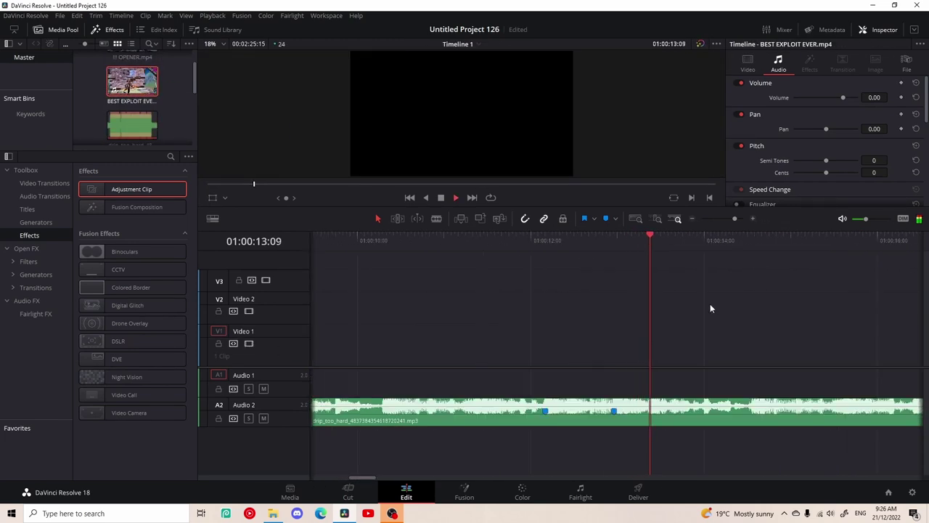
{"action": "key", "text": "space"}
{"action": "left_click_drag", "start_coordinate": [672, 275], "coordinate": [465, 289]}
{"action": "left_click_drag", "start_coordinate": [674, 264], "coordinate": [586, 273]}
{"action": "mouse_move", "coordinate": [659, 236]}
{"action": "left_mouse_down"}
{"action": "mouse_move", "coordinate": [346, 305]}
{"action": "mouse_move", "coordinate": [693, 346]}
{"action": "mouse_move", "coordinate": [649, 346]}
{"action": "left_mouse_up"}
{"action": "mouse_move", "coordinate": [462, 359]}
{"action": "left_mouse_down"}
{"action": "mouse_move", "coordinate": [614, 367]}
{"action": "mouse_move", "coordinate": [590, 365]}
{"action": "mouse_move", "coordinate": [596, 361]}
{"action": "left_mouse_up"}
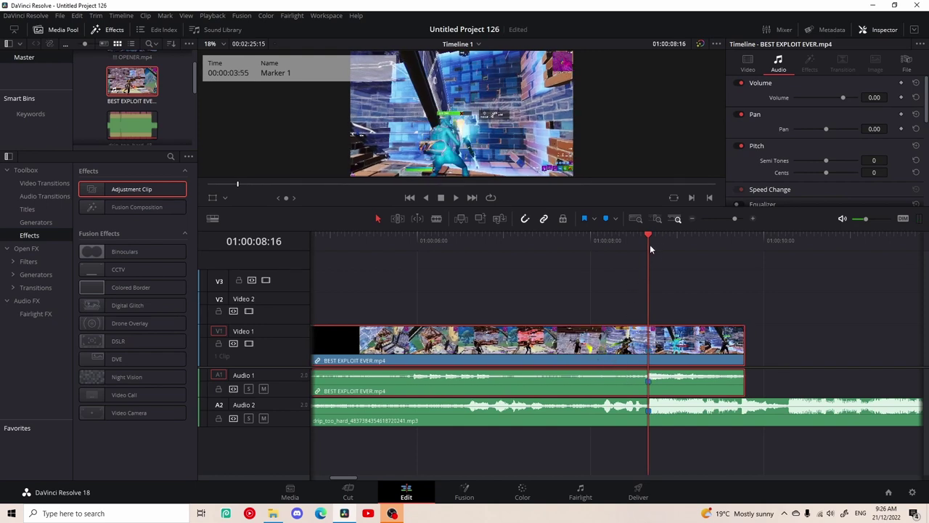
Cut the song at the gameplay clip's start, delete the part before it, and move the clip and song to the timeline start
{"action": "left_click_drag", "start_coordinate": [649, 244], "coordinate": [297, 423]}
{"action": "left_click", "coordinate": [469, 410]}
{"action": "key", "text": "ctrl+b"}
{"action": "key", "text": "Delete"}
{"action": "left_click_drag", "start_coordinate": [799, 366], "coordinate": [559, 359]}
{"action": "left_click_drag", "start_coordinate": [753, 369], "coordinate": [341, 369]}
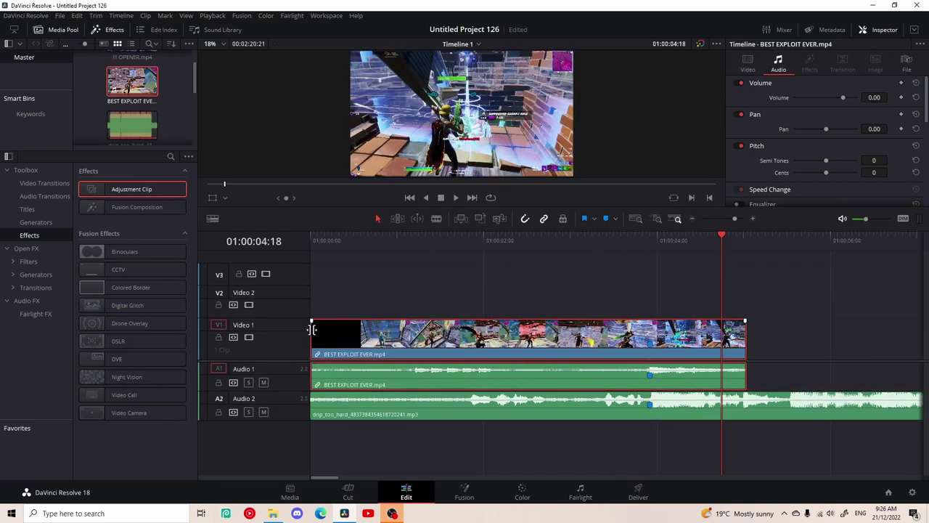
Add fade-ins of about two seconds to the gameplay video, its audio and the song, and play the result from the start
{"action": "left_click_drag", "start_coordinate": [311, 329], "coordinate": [485, 325]}
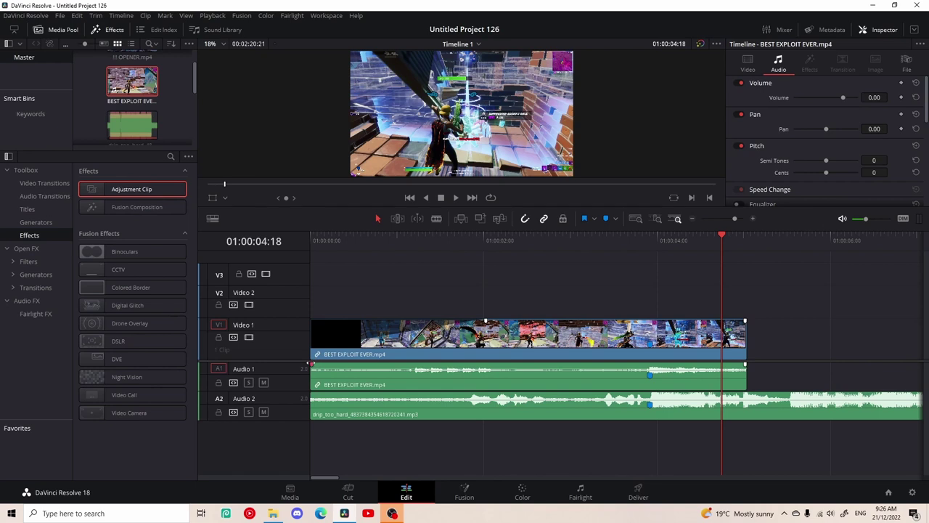
{"action": "left_click_drag", "start_coordinate": [311, 363], "coordinate": [487, 364]}
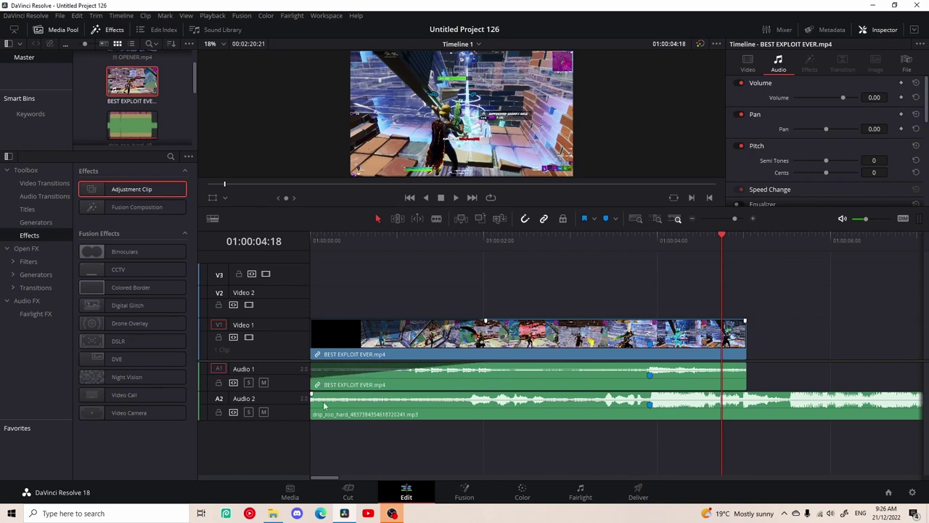
{"action": "left_click_drag", "start_coordinate": [312, 393], "coordinate": [481, 393]}
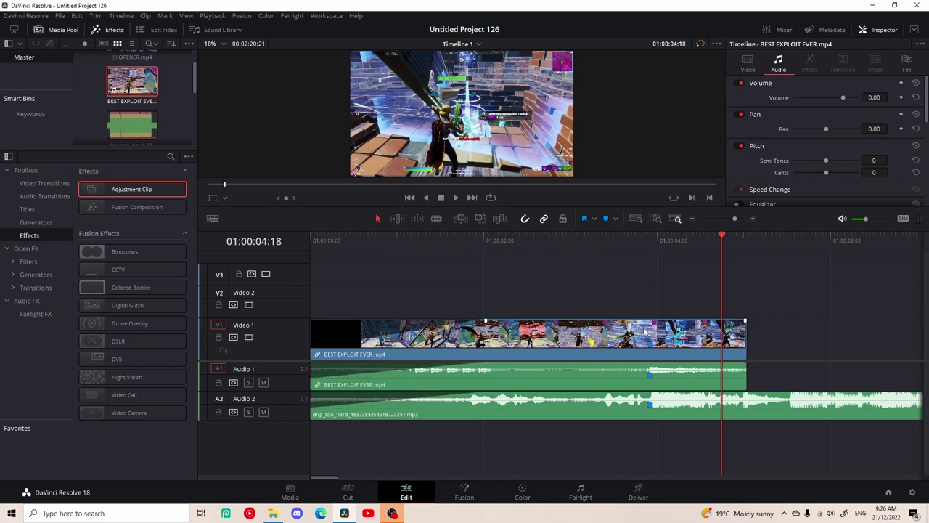
{"action": "key", "text": "Home"}
{"action": "key", "text": "space"}
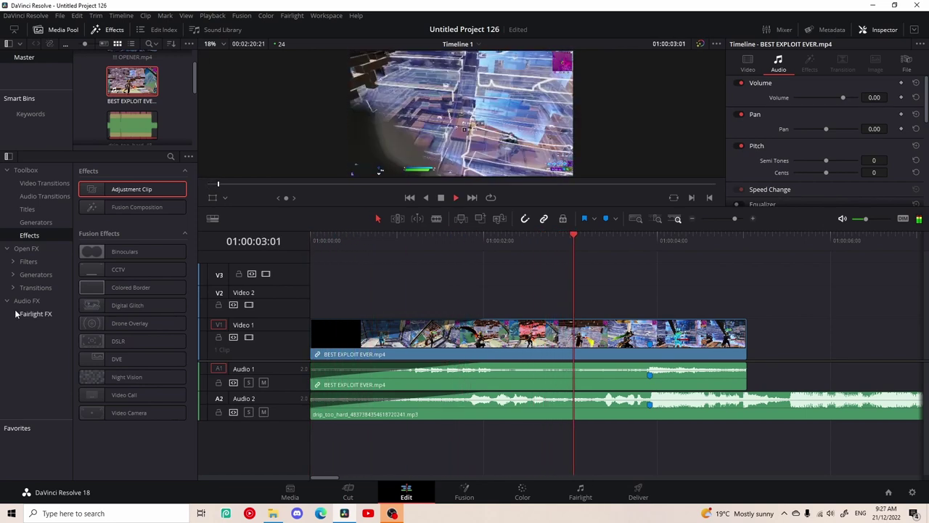
{"action": "key", "text": "space"}
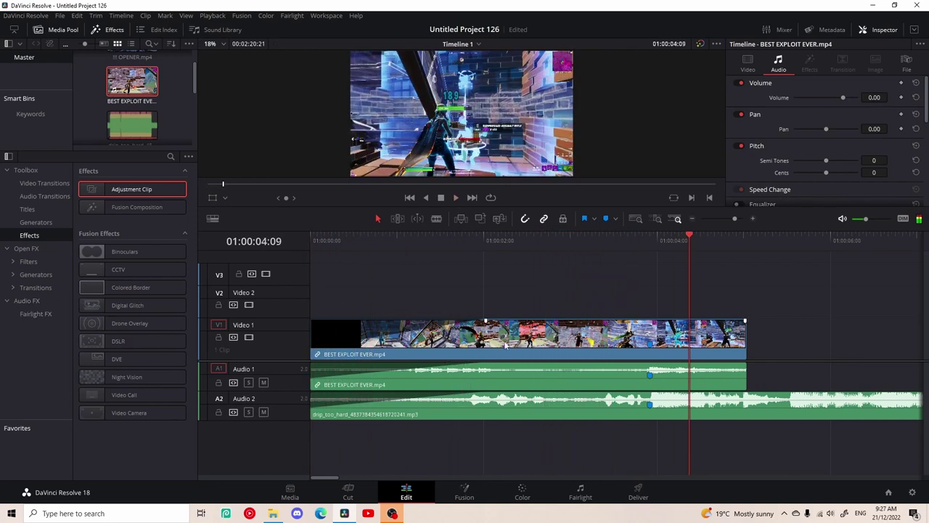
Unlink the gameplay clip's video from its audio and select only the video, with the playhead on the shot marker
{"action": "left_click_drag", "start_coordinate": [675, 245], "coordinate": [642, 248]}
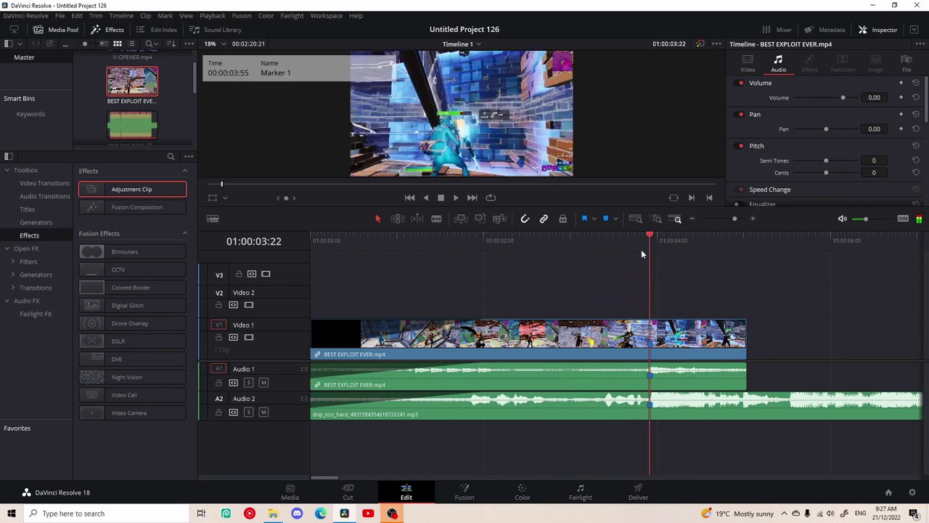
{"action": "right_click", "coordinate": [581, 355]}
{"action": "left_click", "coordinate": [607, 345]}
{"action": "left_click", "coordinate": [586, 285]}
{"action": "left_click", "coordinate": [612, 340]}
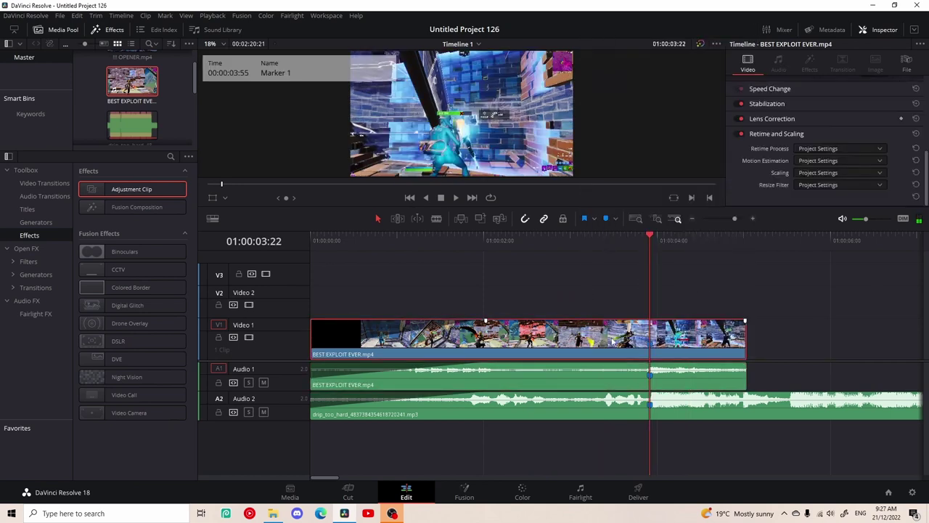
Show the gameplay video's retime controls and add a speed point at the shot marker, 01:00:03:22
{"action": "key", "text": "ctrl+r"}
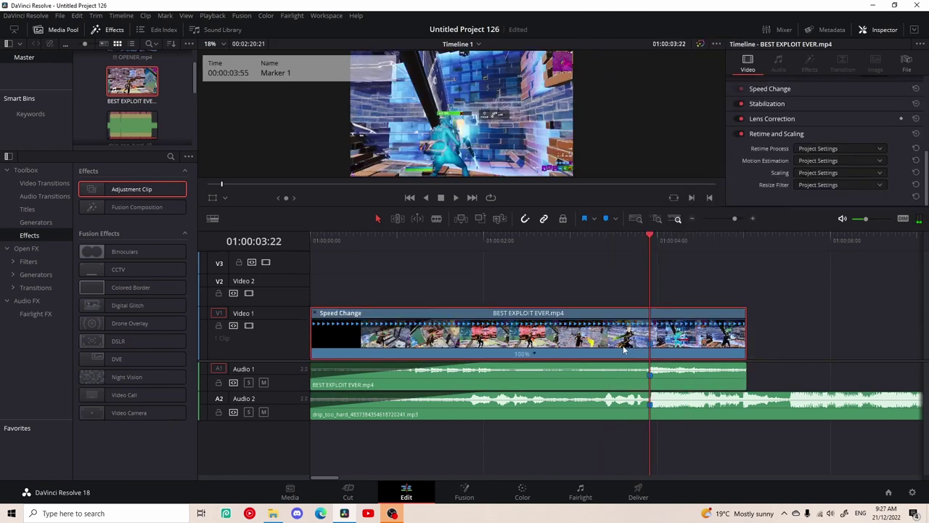
{"action": "left_click", "coordinate": [532, 355]}
{"action": "left_click", "coordinate": [567, 368]}
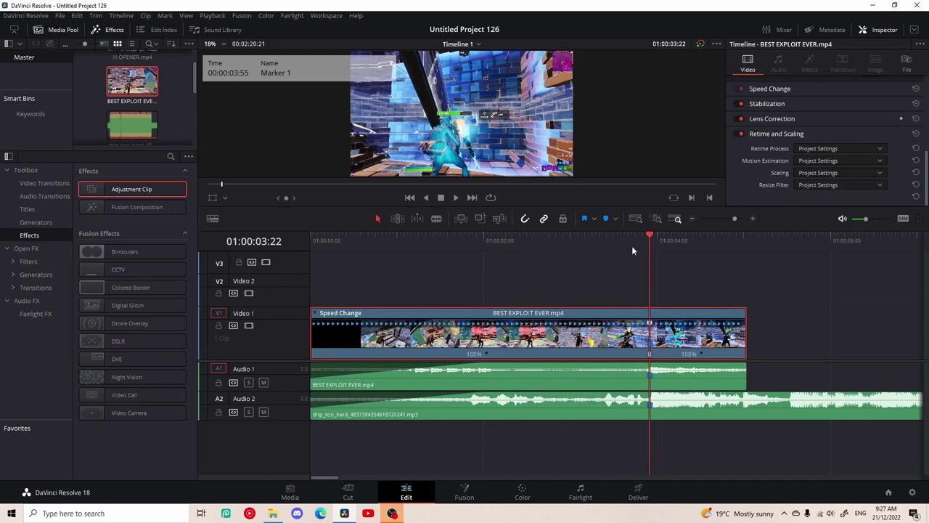
Add two more speed points to the gameplay video before the shot marker, at 01:00:03:12 and 01:00:03:17
{"action": "mouse_move", "coordinate": [609, 253]}
{"action": "left_mouse_down"}
{"action": "mouse_move", "coordinate": [589, 255]}
{"action": "mouse_move", "coordinate": [609, 253]}
{"action": "left_mouse_up"}
{"action": "key", "text": "Right"}
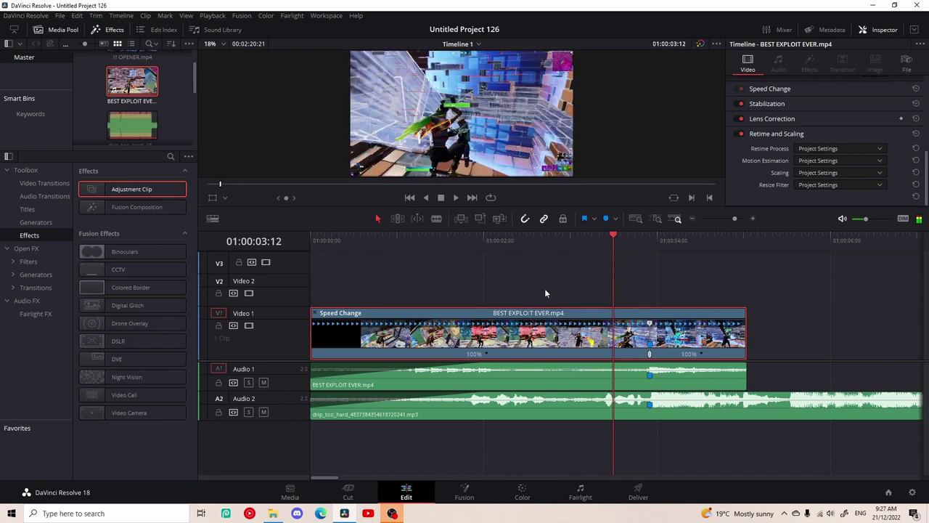
{"action": "left_click", "coordinate": [490, 355]}
{"action": "left_click", "coordinate": [505, 368]}
{"action": "left_click", "coordinate": [631, 248]}
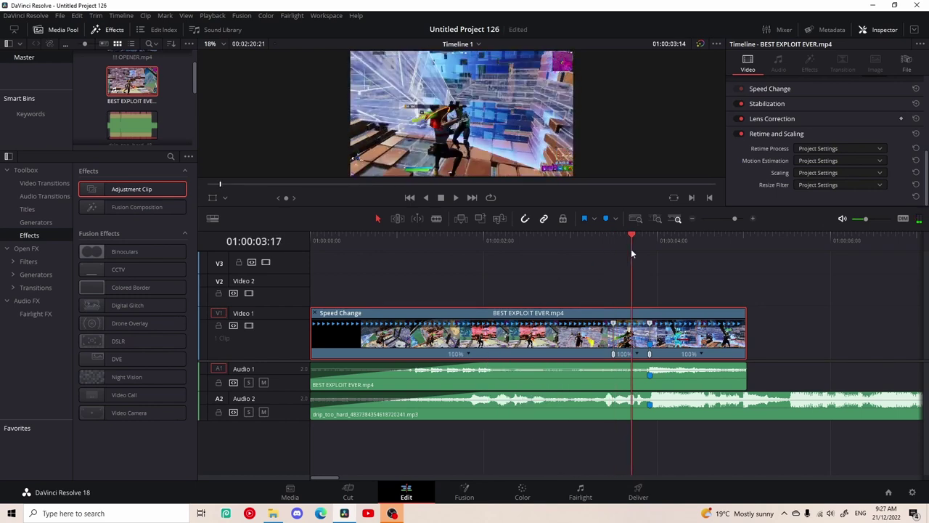
{"action": "left_click", "coordinate": [638, 356]}
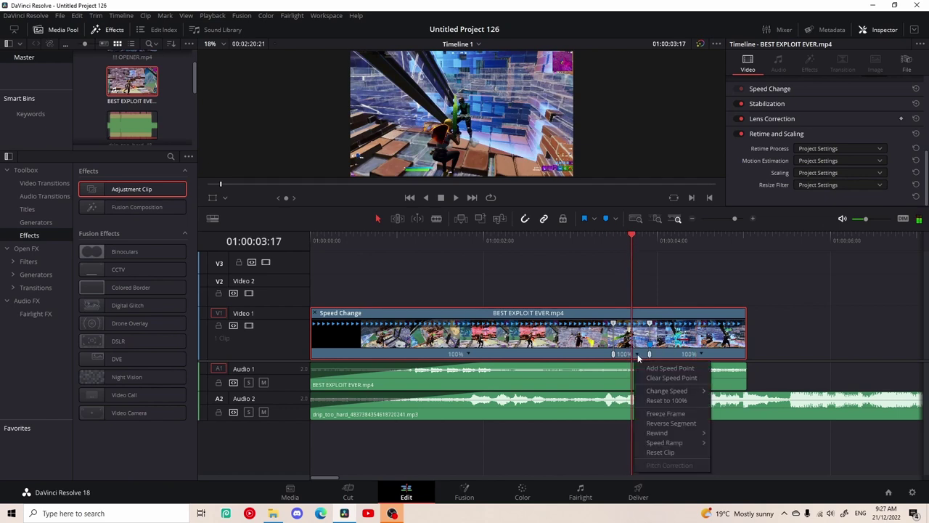
{"action": "left_click", "coordinate": [649, 368]}
Set the gameplay video's speed segment starting at 01:00:03:12 to 25% and the short segment right after it to 400%
{"action": "left_click", "coordinate": [623, 355]}
{"action": "mouse_move", "coordinate": [653, 388]}
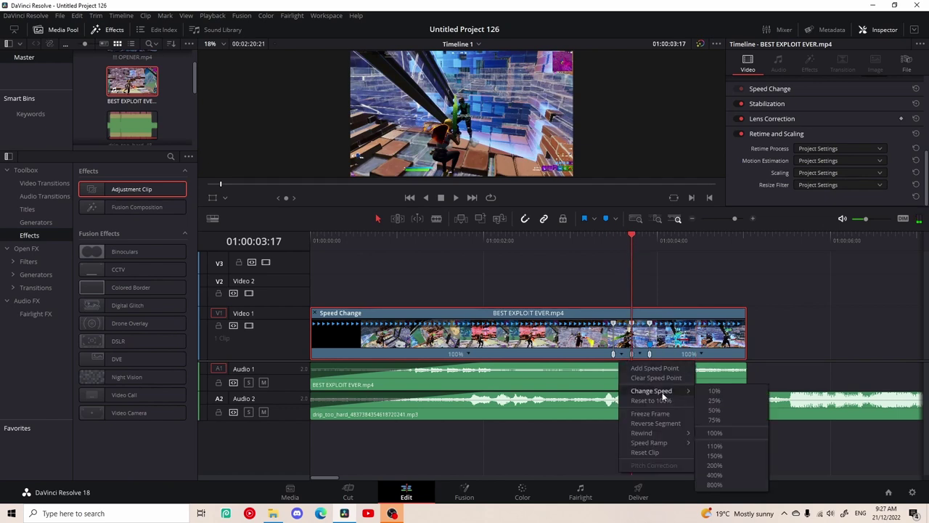
{"action": "left_click", "coordinate": [716, 401]}
{"action": "left_click", "coordinate": [696, 356]}
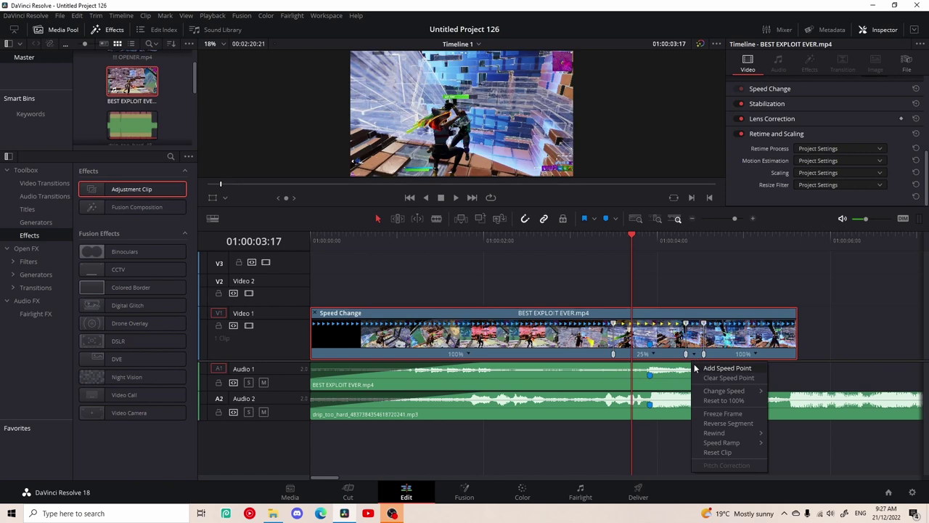
{"action": "mouse_move", "coordinate": [755, 392]}
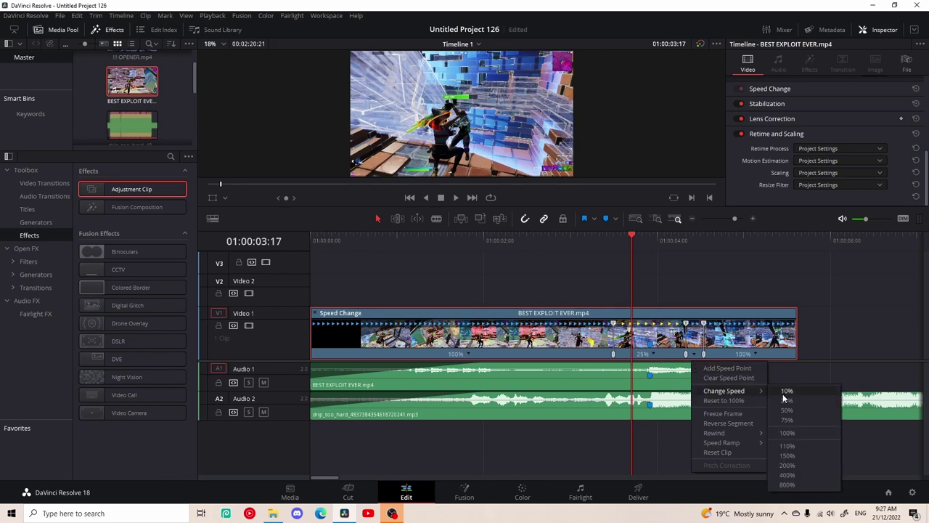
{"action": "left_click", "coordinate": [794, 474]}
Set the gameplay video's last speed segment to 25% and pull the speed points back to the shot marker at 01:00:03:22
{"action": "left_click", "coordinate": [741, 354]}
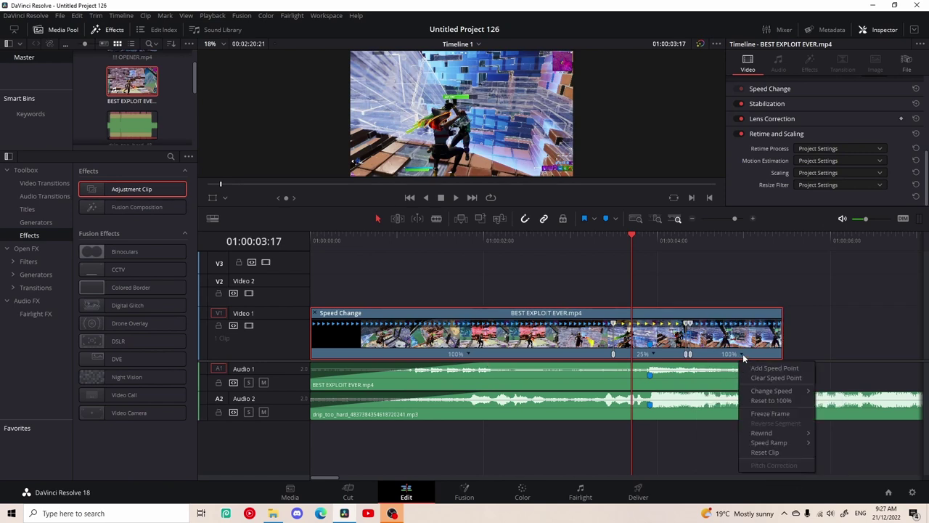
{"action": "mouse_move", "coordinate": [784, 389]}
{"action": "left_click", "coordinate": [835, 399]}
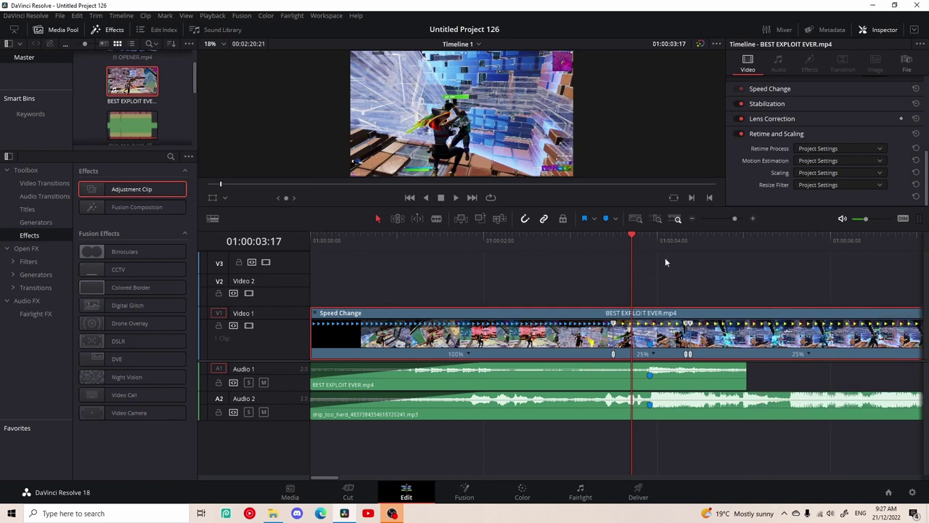
{"action": "left_click", "coordinate": [651, 246]}
{"action": "left_click_drag", "start_coordinate": [687, 354], "coordinate": [650, 356]}
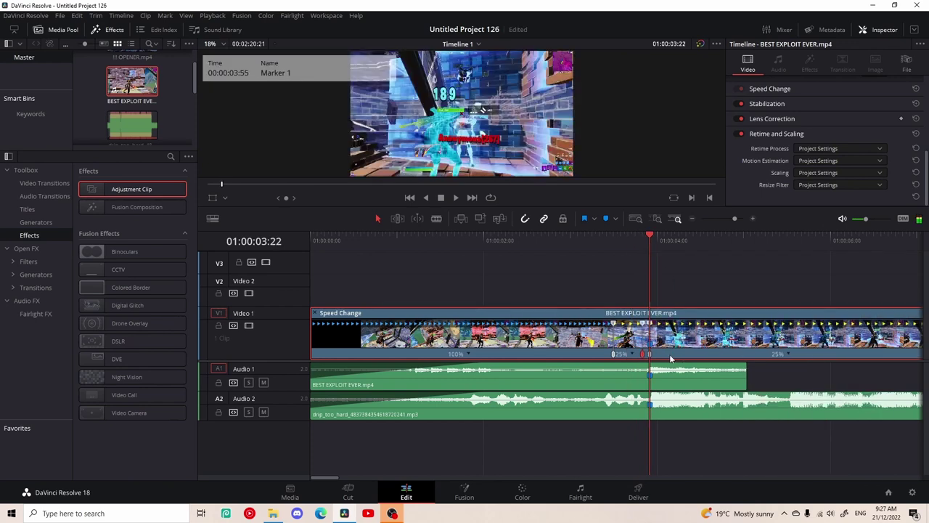
Set the gameplay video's retime process to Optical Flow, cut off everything past its audio's end at 01:00:05:01, and hide the retime controls
{"action": "left_click_drag", "start_coordinate": [649, 235], "coordinate": [738, 237]}
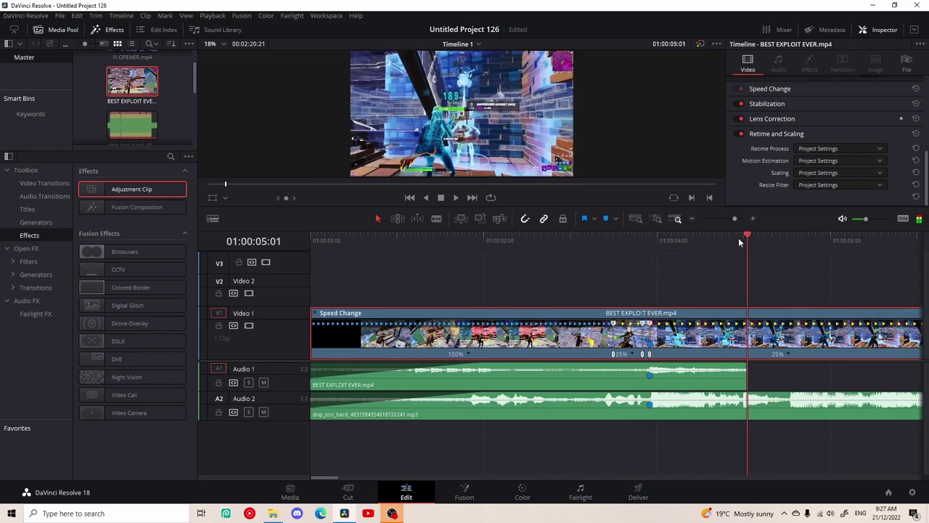
{"action": "left_click", "coordinate": [834, 148]}
{"action": "left_click", "coordinate": [818, 194]}
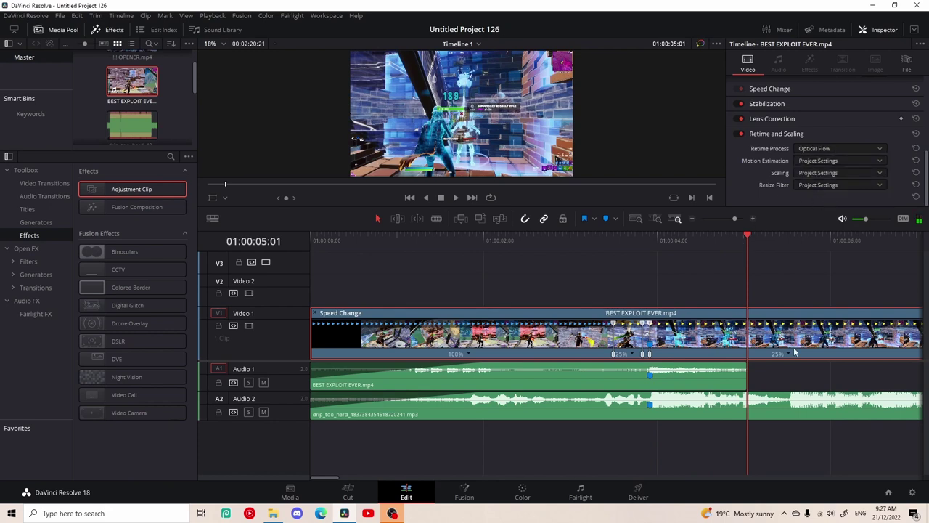
{"action": "key", "text": "ctrl+b"}
{"action": "left_click", "coordinate": [792, 349]}
{"action": "key", "text": "BackSpace"}
{"action": "left_click", "coordinate": [718, 342]}
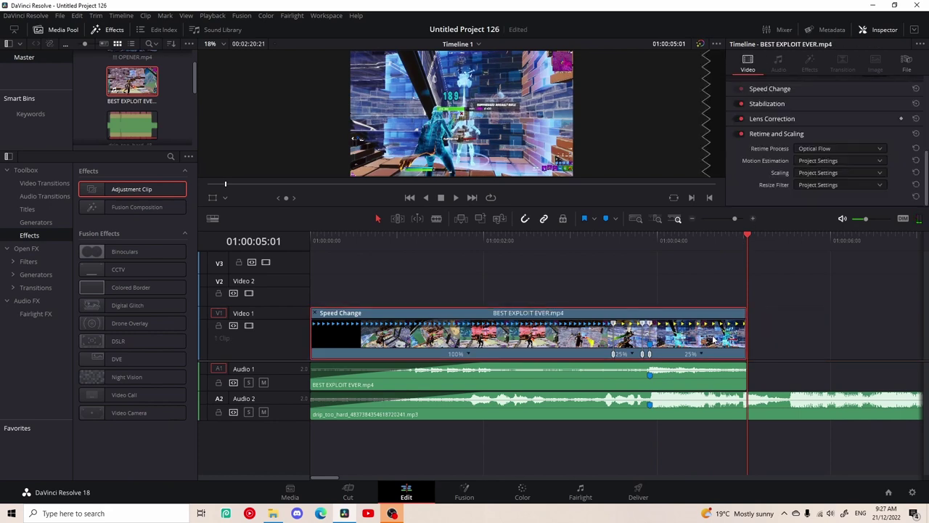
{"action": "key", "text": "ctrl+r"}
Play the timeline from the start to check the slow-motion section around the shot
{"action": "left_click_drag", "start_coordinate": [745, 237], "coordinate": [138, 293]}
{"action": "key", "text": "space"}
{"action": "key", "text": "space"}
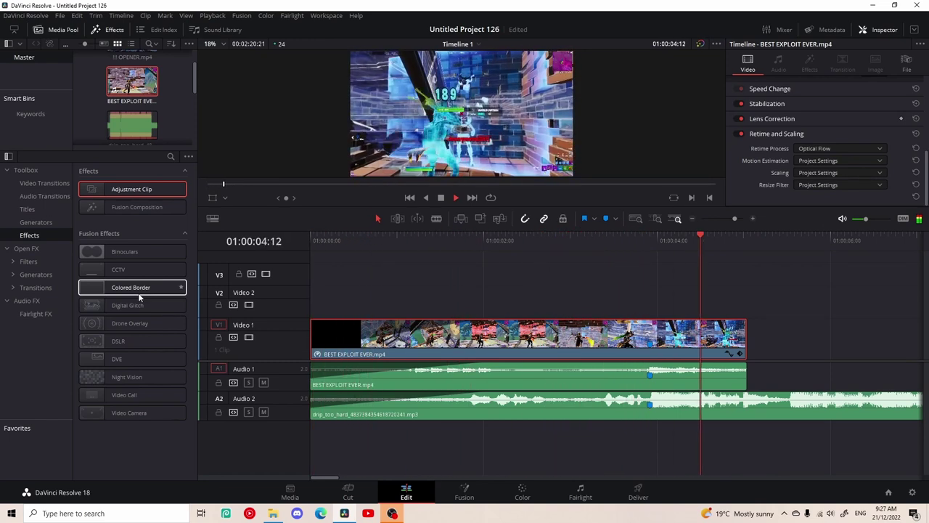
{"action": "key", "text": "space"}
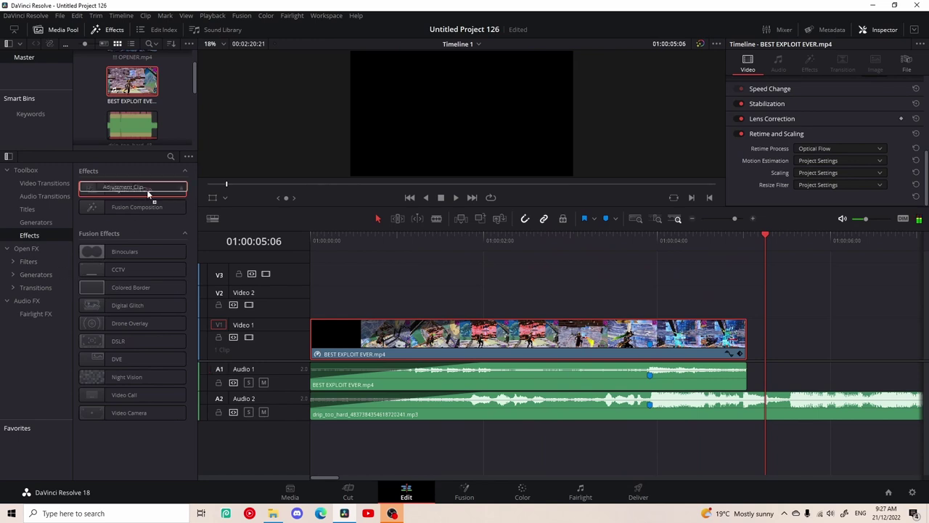
Add an adjustment clip on Video 2 from the shot marker and trim it to the gameplay clip's end at 01:00:05:01
{"action": "left_click_drag", "start_coordinate": [146, 189], "coordinate": [657, 301]}
{"action": "left_click", "coordinate": [745, 234]}
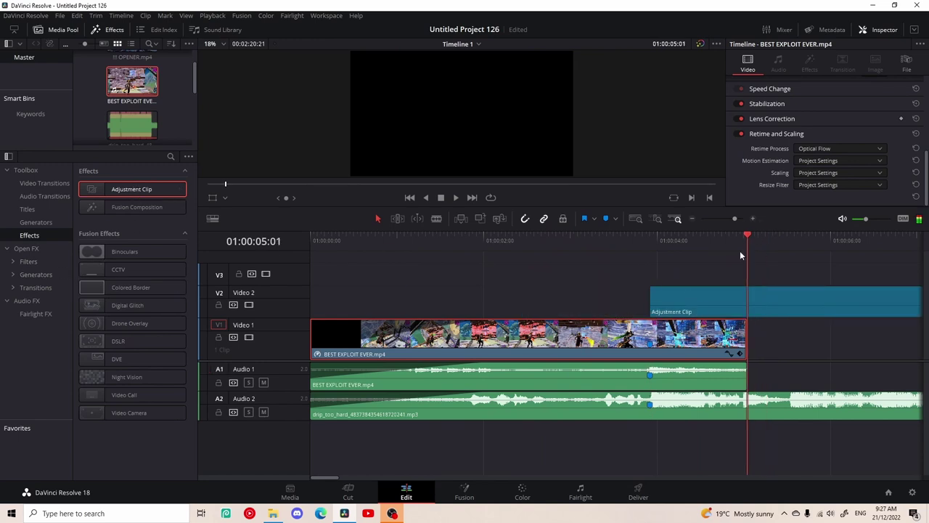
{"action": "left_click", "coordinate": [794, 313]}
{"action": "key", "text": "ctrl+b"}
{"action": "key", "text": "Delete"}
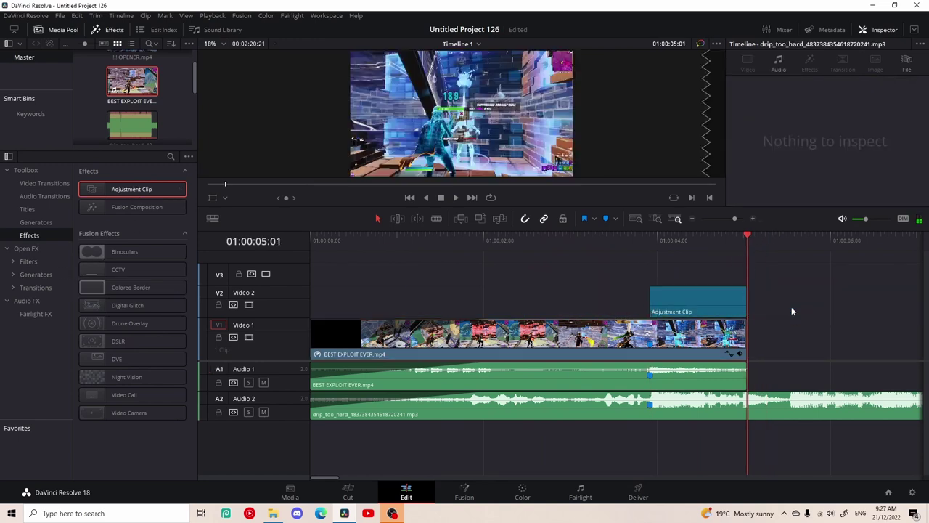
Open the adjustment clip in Fusion at the shot marker and import Rays Impact.setting from the Impacts folder into its node graph
{"action": "left_click", "coordinate": [690, 296]}
{"action": "left_click", "coordinate": [653, 248]}
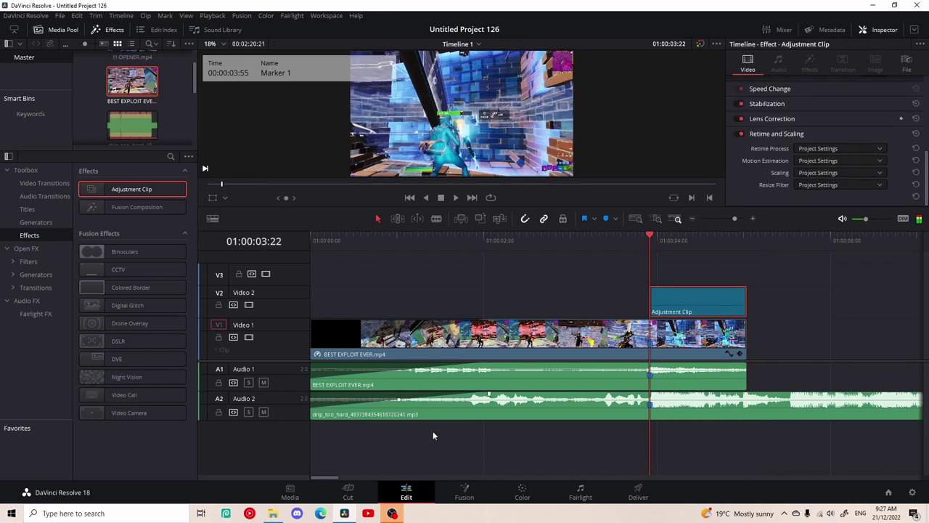
{"action": "left_click", "coordinate": [466, 489]}
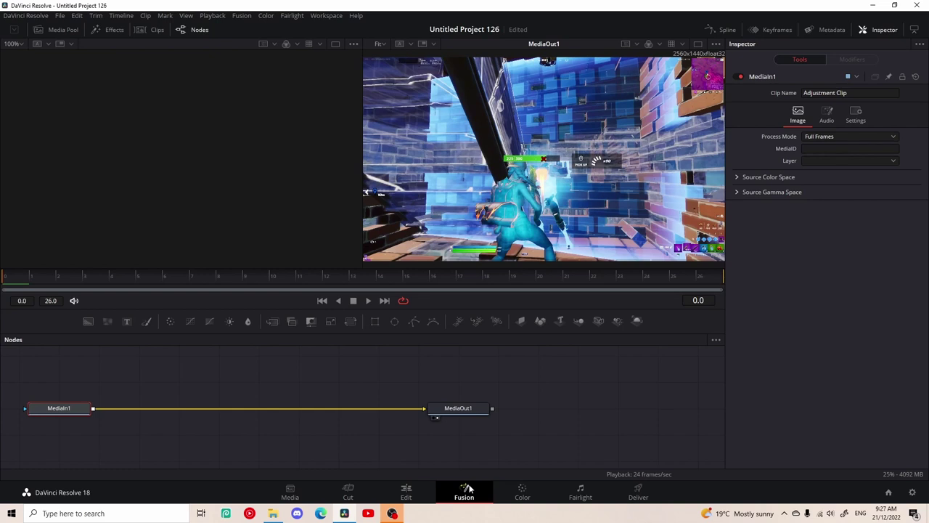
{"action": "left_click", "coordinate": [273, 513]}
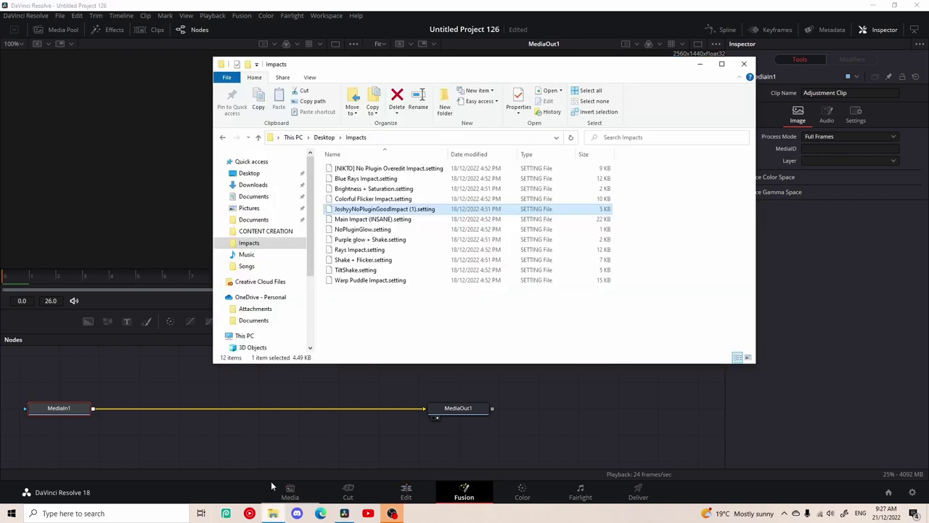
{"action": "left_click", "coordinate": [266, 231]}
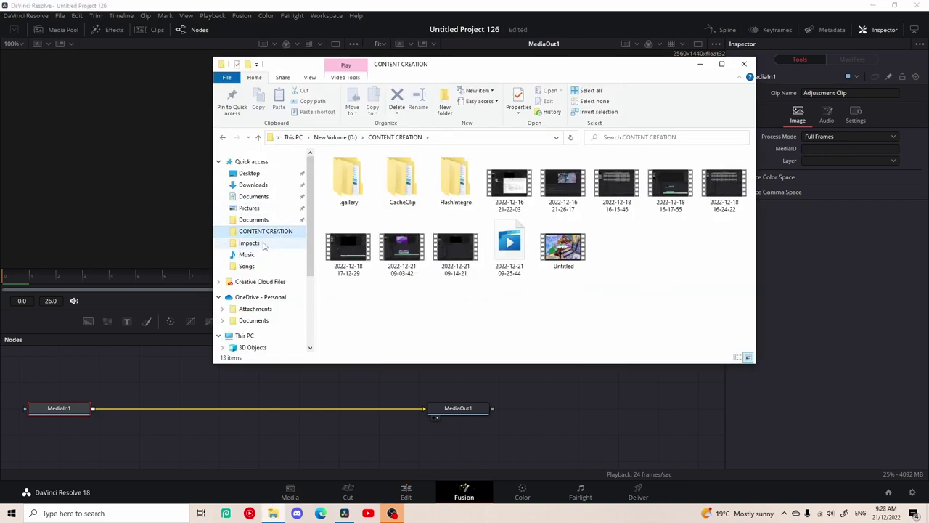
{"action": "left_click", "coordinate": [249, 243]}
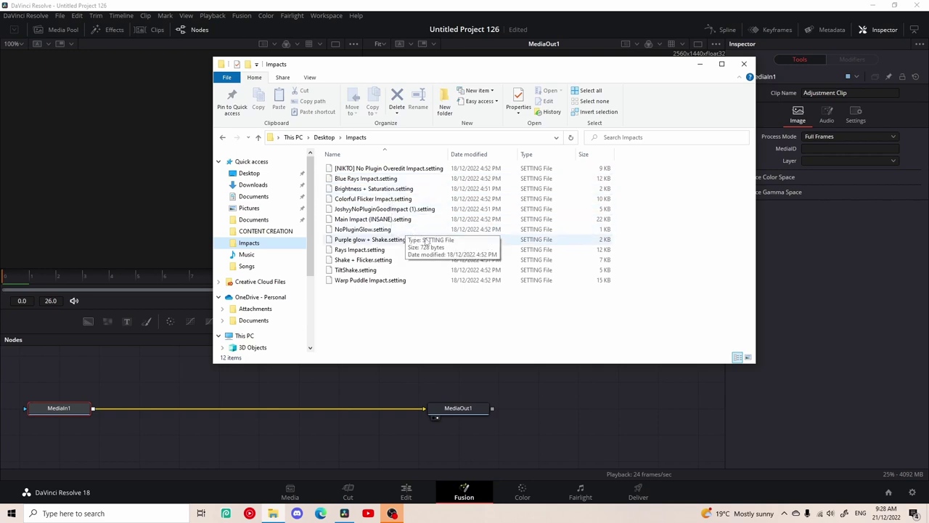
{"action": "left_click_drag", "start_coordinate": [397, 254], "coordinate": [276, 446]}
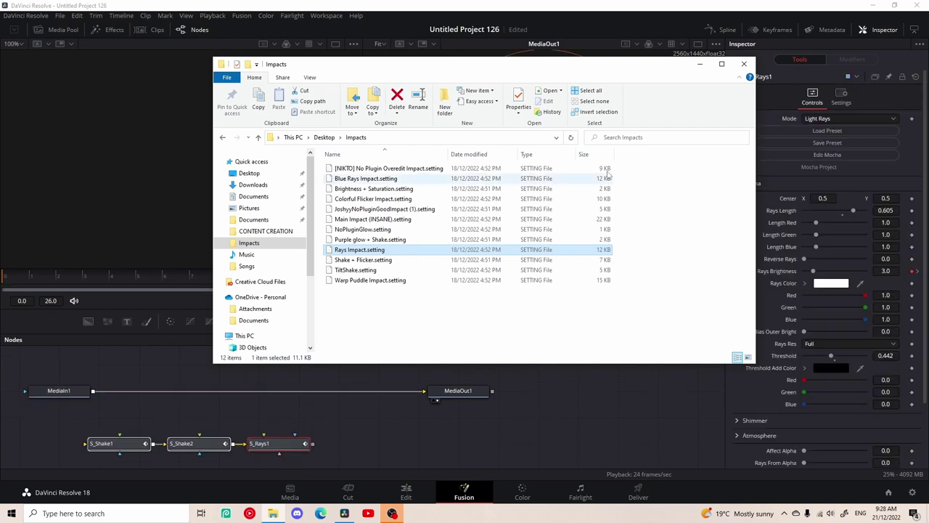
{"action": "left_click", "coordinate": [701, 64]}
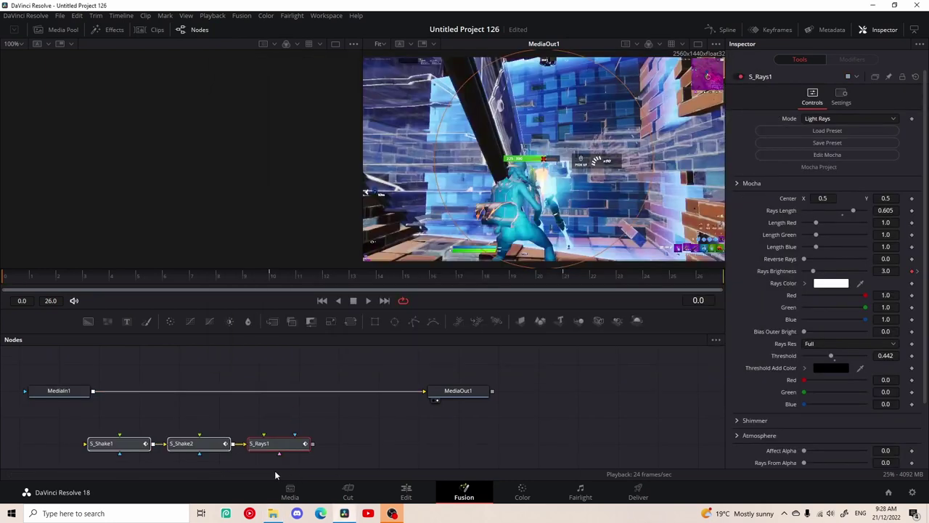
Connect S_Shake1, S_Shake2 and S_Rays1 in that order between MediaIn1 and MediaOut1, and play the effect
{"action": "left_click_drag", "start_coordinate": [276, 443], "coordinate": [322, 421]}
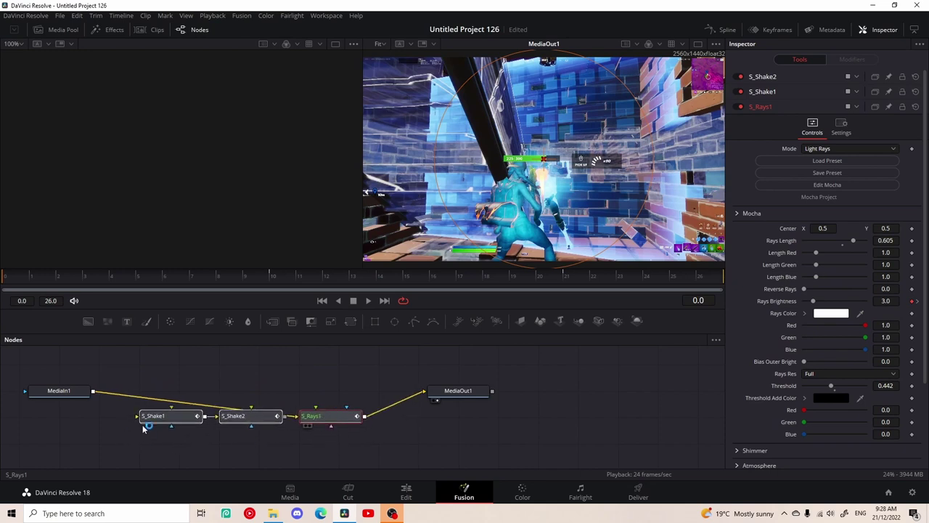
{"action": "left_click_drag", "start_coordinate": [168, 423], "coordinate": [184, 369]}
{"action": "left_click_drag", "start_coordinate": [340, 375], "coordinate": [362, 393]}
{"action": "left_click", "coordinate": [380, 375]}
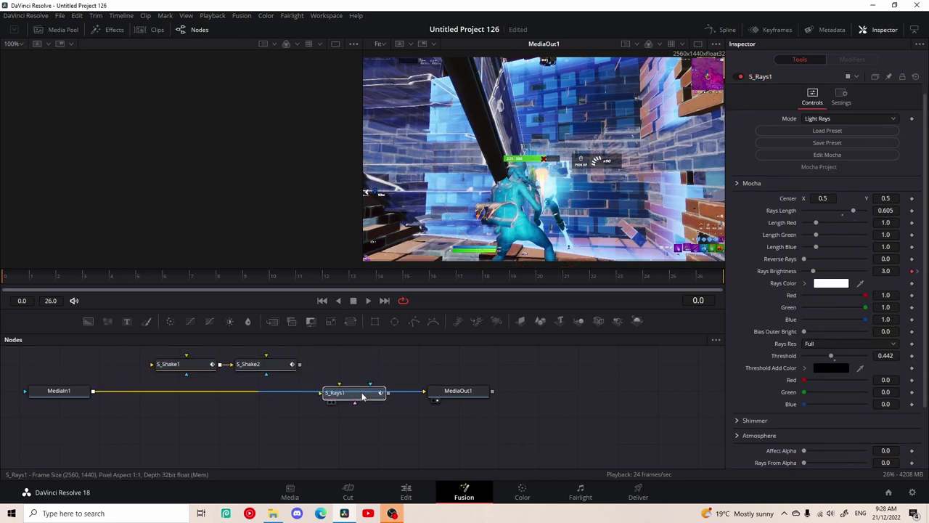
{"action": "left_click_drag", "start_coordinate": [251, 364], "coordinate": [279, 398]}
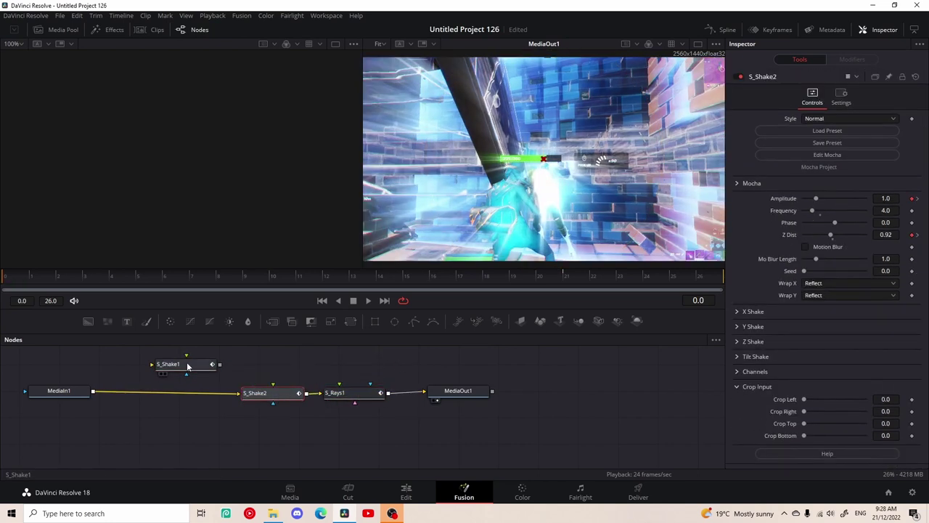
{"action": "left_click_drag", "start_coordinate": [183, 366], "coordinate": [202, 397]}
{"action": "key", "text": "space"}
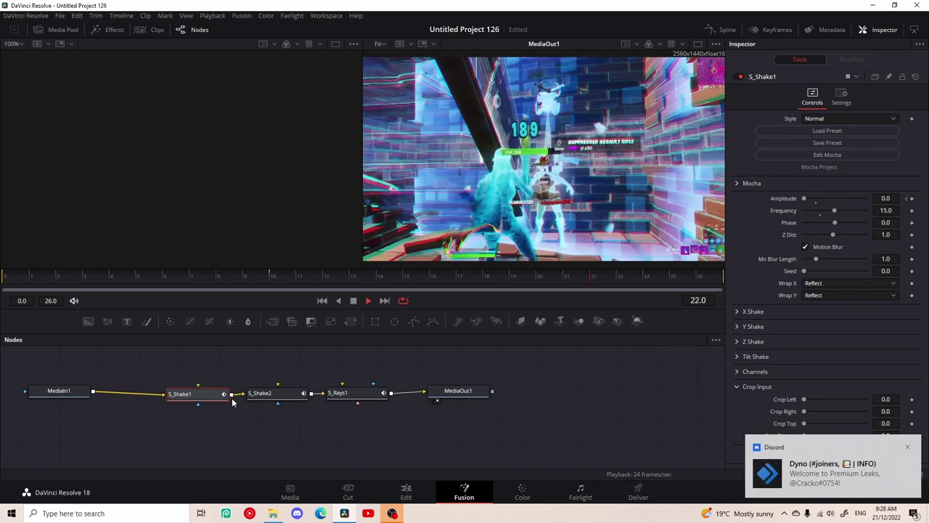
Return to the edit timeline and replay the impact effect from the start and from just before the shot
{"action": "left_click", "coordinate": [407, 492]}
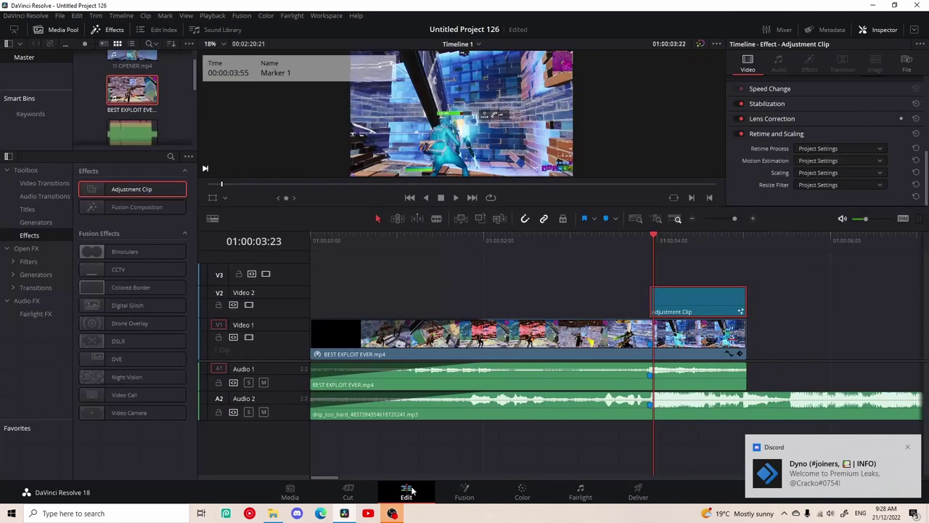
{"action": "left_click_drag", "start_coordinate": [651, 248], "coordinate": [247, 305]}
{"action": "key", "text": "space"}
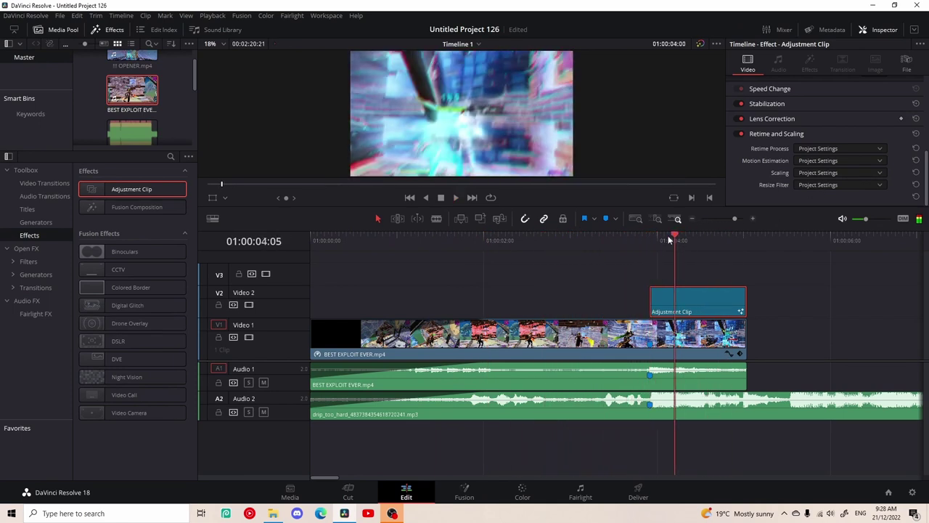
{"action": "left_click", "coordinate": [556, 238]}
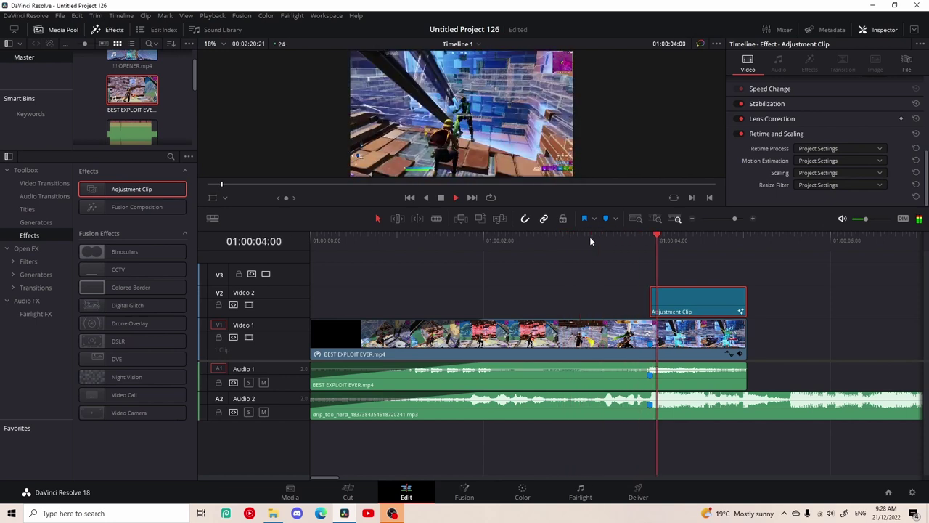
{"action": "left_click", "coordinate": [605, 238]}
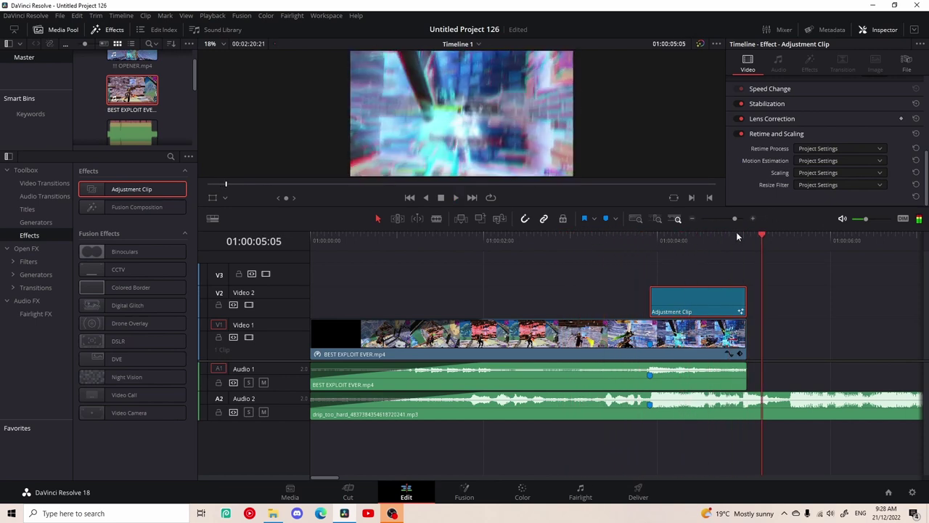
{"action": "left_click", "coordinate": [635, 263]}
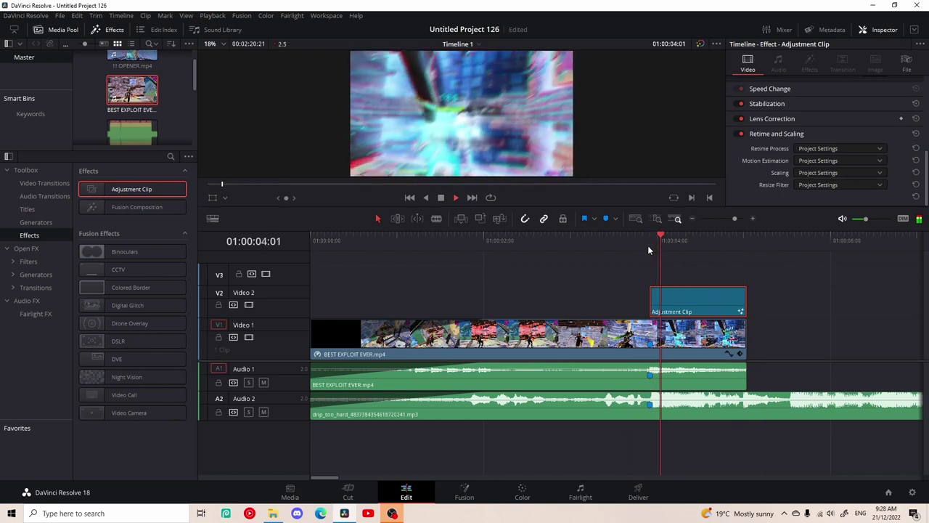
{"action": "left_click", "coordinate": [545, 240]}
{"action": "key", "text": "space"}
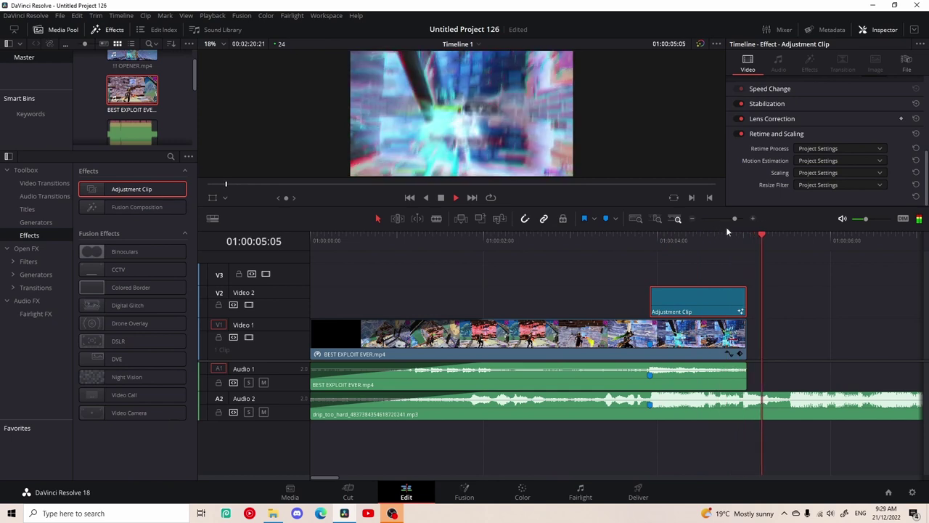
Place triple edit 189.mp4 on Video 1 with its shot marker on the song marker at 01:00:08:05
{"action": "left_click", "coordinate": [748, 241]}
{"action": "left_click_drag", "start_coordinate": [747, 240], "coordinate": [896, 263]}
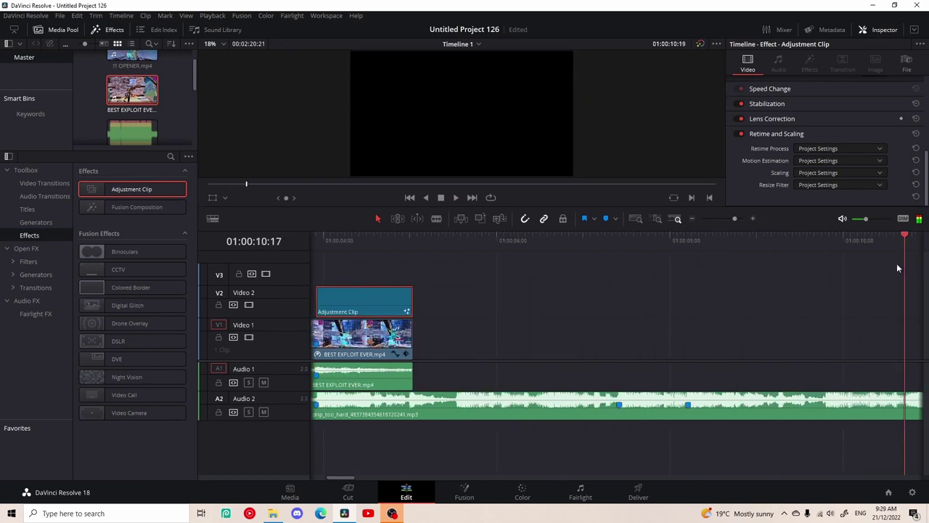
{"action": "key", "text": "shift+Up"}
{"action": "scroll", "coordinate": [126, 89], "scroll_direction": "up", "scroll_amount": 1}
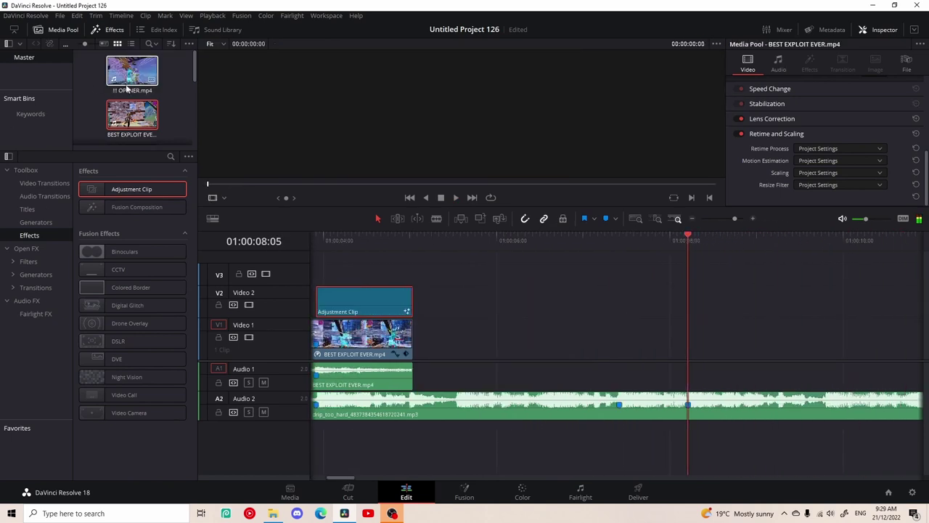
{"action": "scroll", "coordinate": [135, 93], "scroll_direction": "down", "scroll_amount": 5}
{"action": "left_click_drag", "start_coordinate": [143, 116], "coordinate": [599, 336]}
Extend the triple edit clip's start to meet the first clip at 01:00:05:01, set its end at about 01:00:09:06, and play it
{"action": "left_click_drag", "start_coordinate": [533, 342], "coordinate": [414, 338]}
{"action": "left_click_drag", "start_coordinate": [783, 340], "coordinate": [748, 343]}
{"action": "left_click_drag", "start_coordinate": [686, 256], "coordinate": [411, 298]}
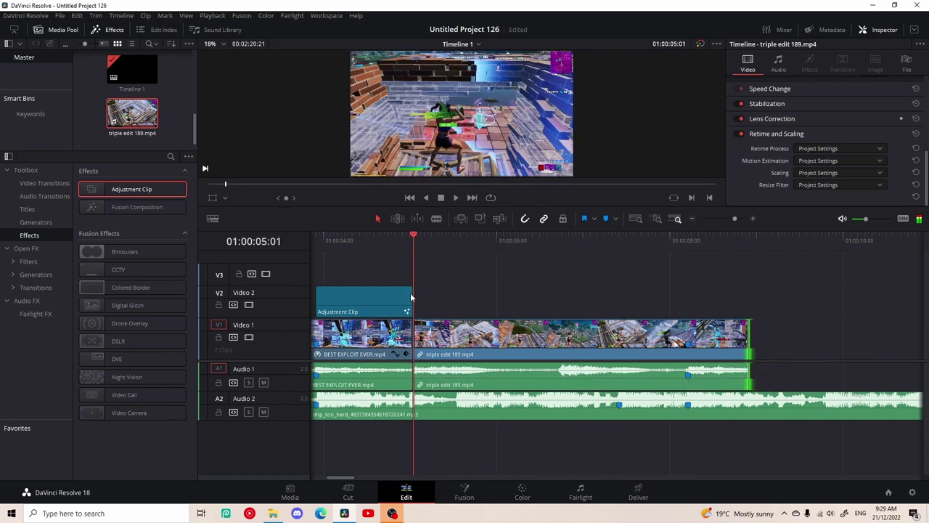
{"action": "left_click_drag", "start_coordinate": [749, 338], "coordinate": [778, 338]}
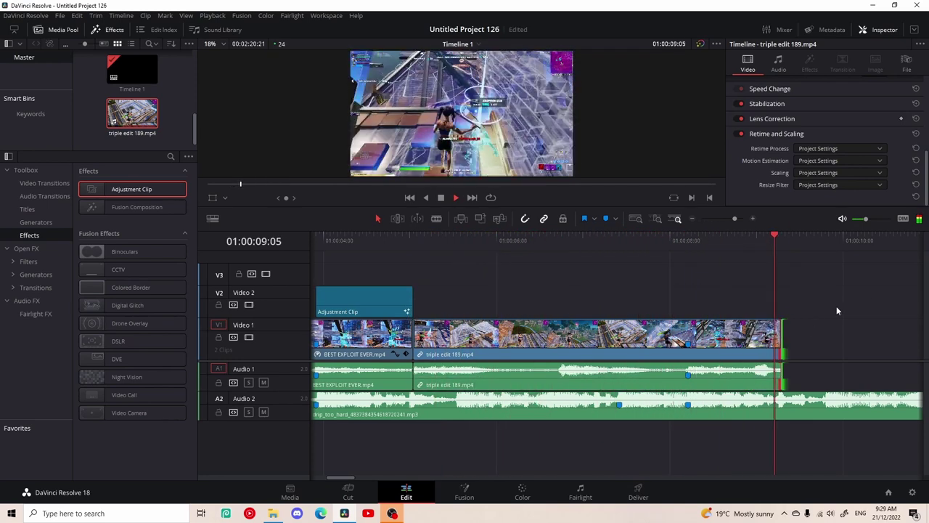
{"action": "key", "text": "space"}
Unlink the triple edit clip's audio from its video and show the retime controls on the video clip
{"action": "left_click_drag", "start_coordinate": [803, 247], "coordinate": [680, 311]}
{"action": "right_click", "coordinate": [679, 352]}
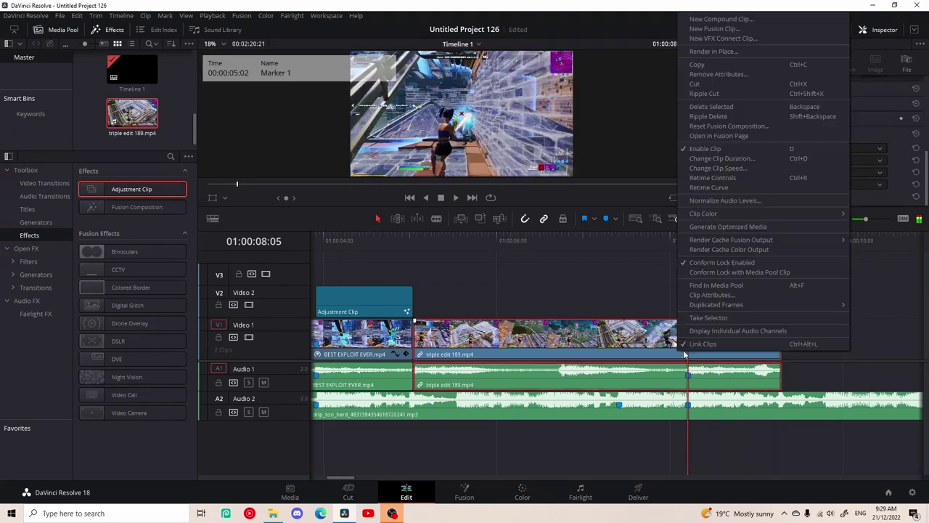
{"action": "left_click", "coordinate": [813, 343]}
{"action": "left_click", "coordinate": [823, 338]}
{"action": "key", "text": "ctrl+r"}
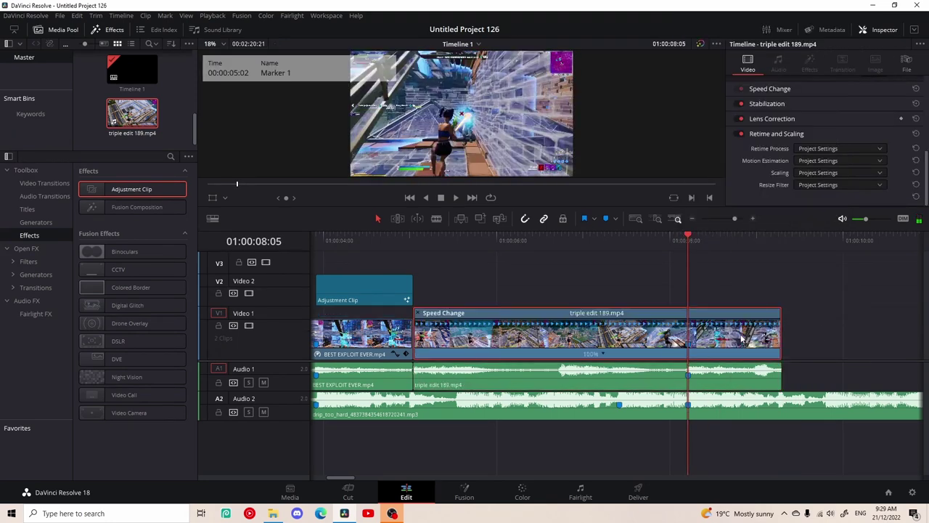
Add speed points to the triple edit clip at 01:00:08:05, 01:00:07:13 and 01:00:07:21
{"action": "left_click", "coordinate": [604, 354]}
{"action": "left_click", "coordinate": [620, 366]}
{"action": "left_click_drag", "start_coordinate": [688, 251], "coordinate": [631, 253]}
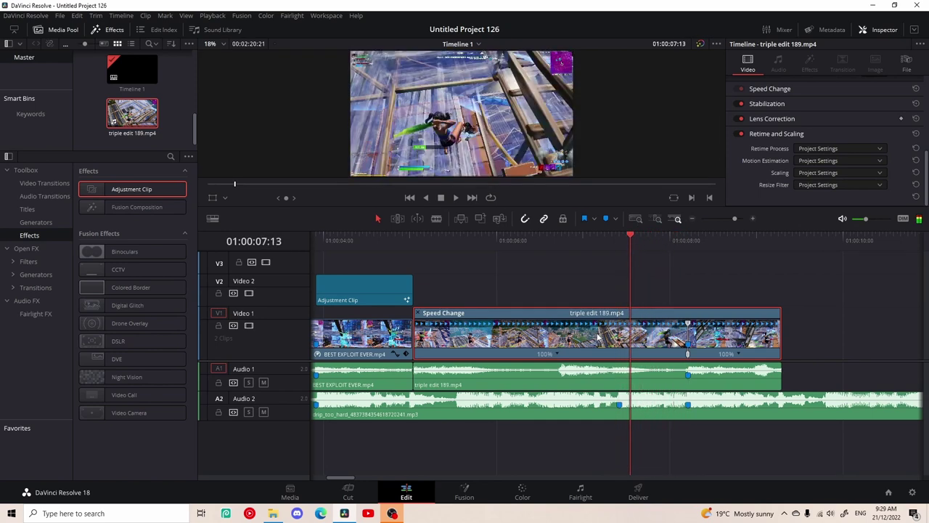
{"action": "left_click", "coordinate": [557, 356]}
{"action": "left_click", "coordinate": [583, 368]}
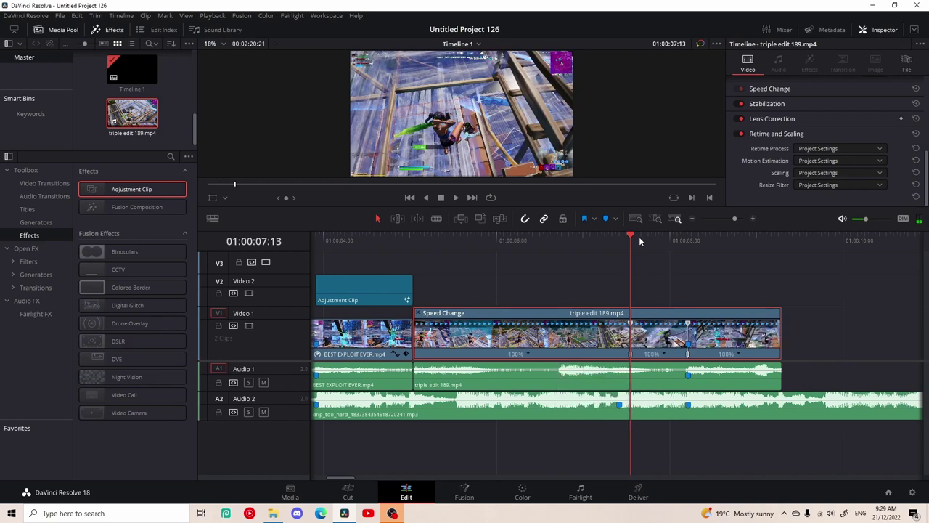
{"action": "left_click_drag", "start_coordinate": [653, 242], "coordinate": [661, 244]}
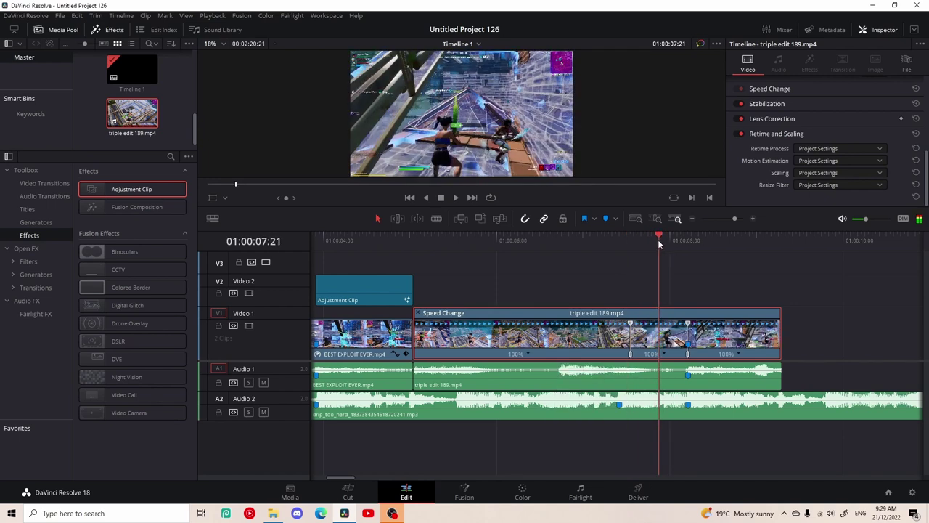
{"action": "left_click", "coordinate": [664, 356]}
{"action": "left_click", "coordinate": [680, 369]}
Set the segment starting at 01:00:07:13 to 25% speed and the short segment after it to 400%
{"action": "left_click", "coordinate": [651, 355]}
{"action": "mouse_move", "coordinate": [689, 389]}
{"action": "left_click", "coordinate": [755, 401]}
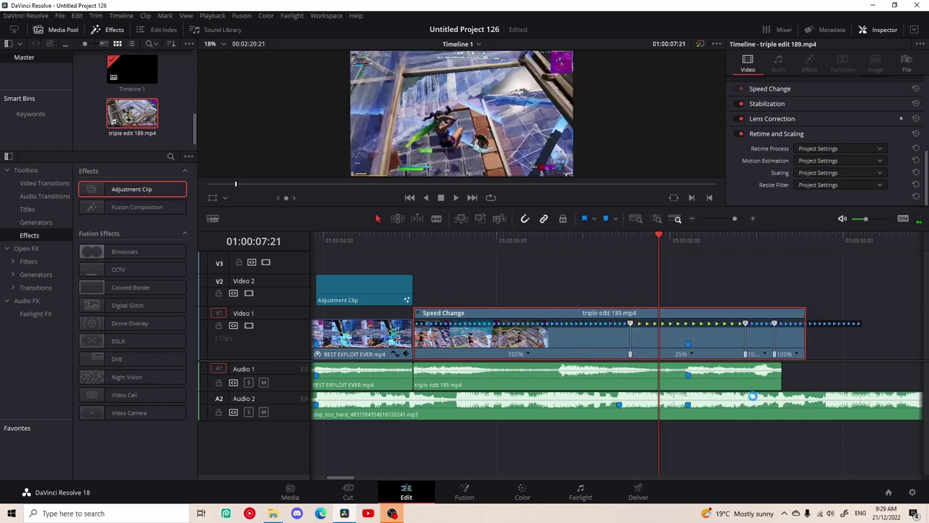
{"action": "left_click", "coordinate": [764, 355]}
{"action": "mouse_move", "coordinate": [798, 391]}
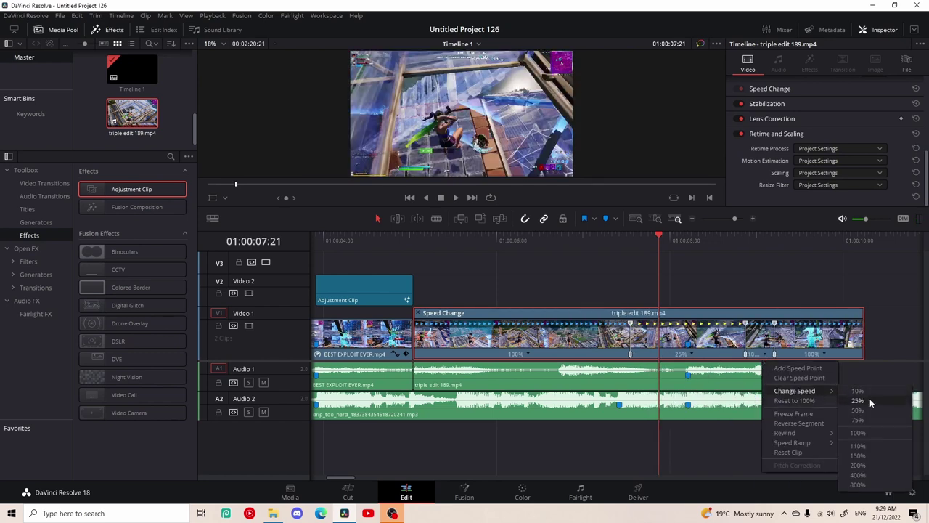
{"action": "left_click", "coordinate": [873, 475]}
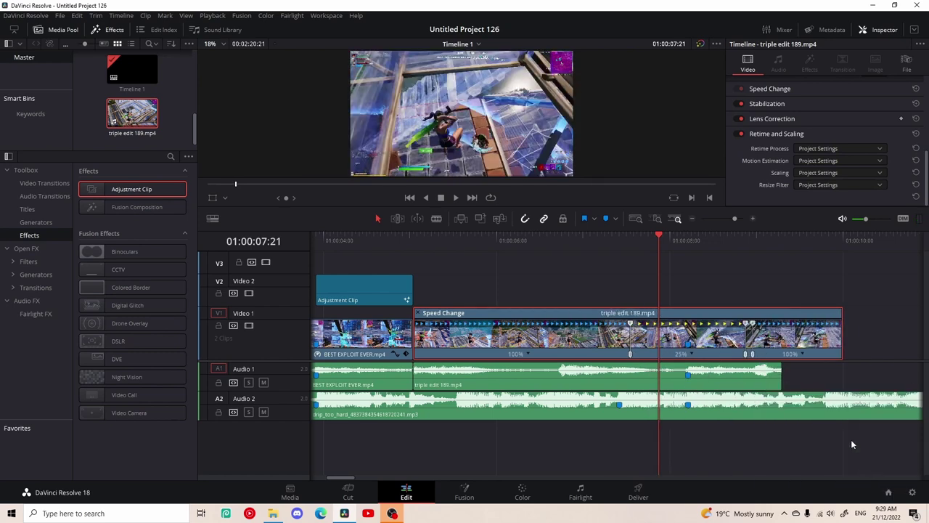
Set the final segment to 25% speed and shorten the first slow segment so the last speed point meets the marker at 01:00:08:05
{"action": "left_click", "coordinate": [802, 353]}
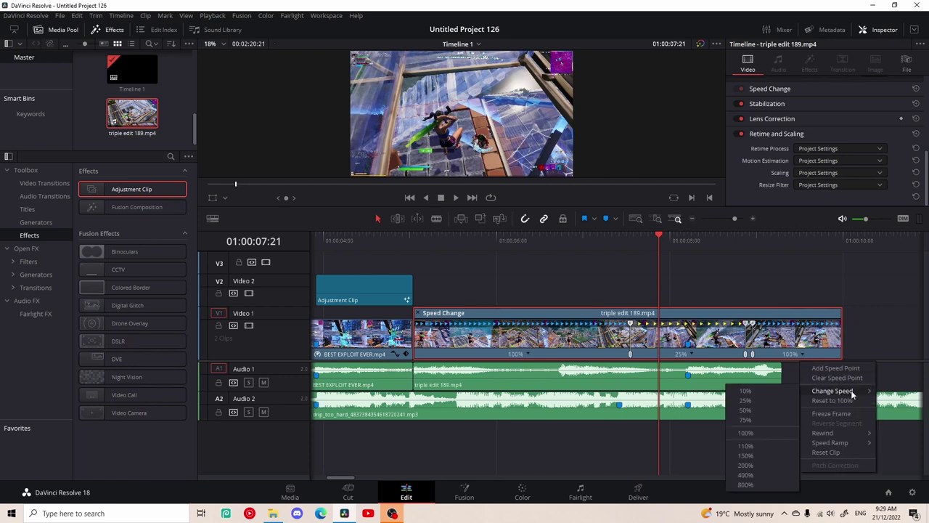
{"action": "left_click", "coordinate": [747, 400]}
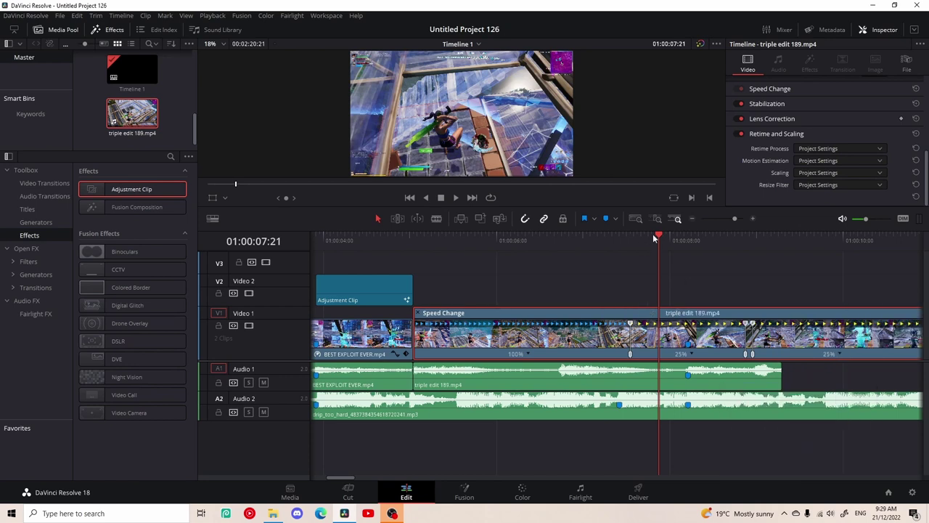
{"action": "left_click_drag", "start_coordinate": [657, 238], "coordinate": [689, 245]}
{"action": "left_click_drag", "start_coordinate": [743, 357], "coordinate": [676, 356]}
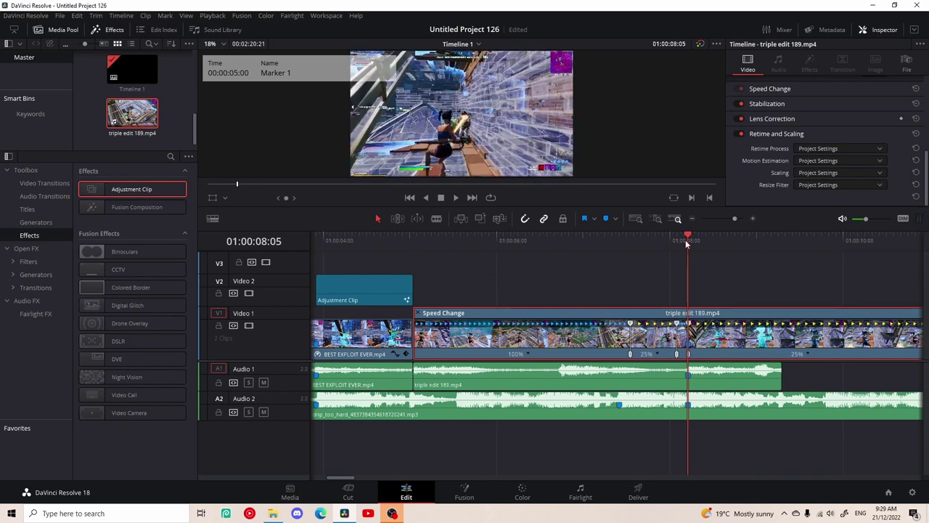
Split the triple edit clip at 01:00:09:07 and delete the part after the cut
{"action": "left_click_drag", "start_coordinate": [688, 243], "coordinate": [782, 247]}
{"action": "key", "text": "ctrl+b"}
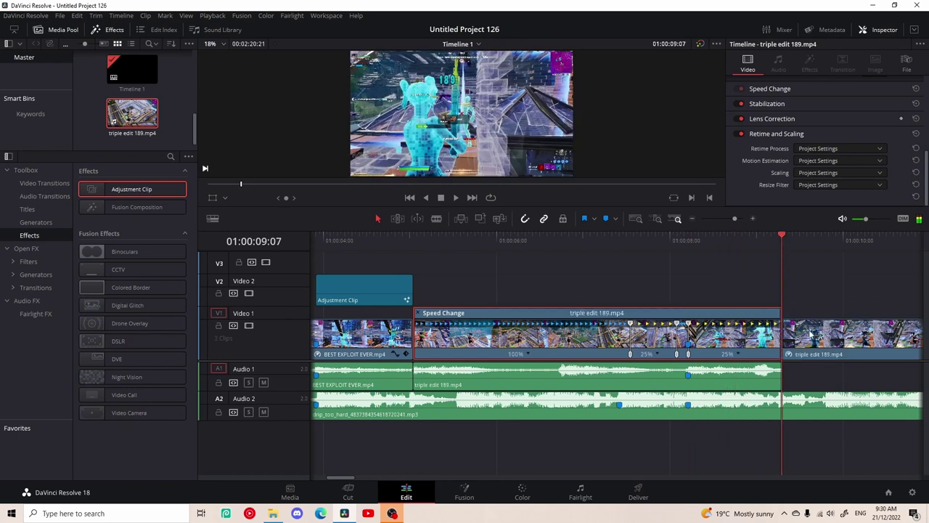
{"action": "left_click", "coordinate": [807, 330]}
{"action": "key", "text": "BackSpace"}
{"action": "left_click", "coordinate": [733, 333]}
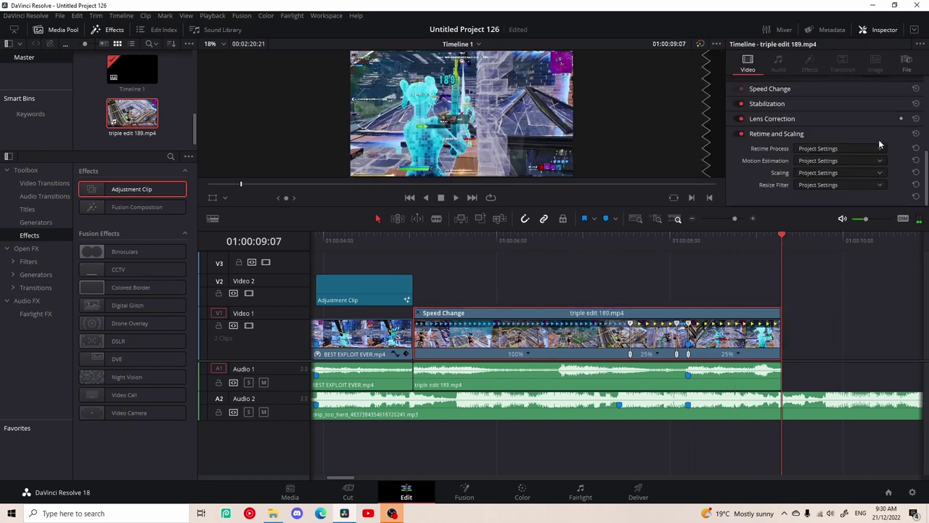
Set the triple edit clip's retime process to Optical Flow
{"action": "scroll", "coordinate": [871, 152], "scroll_direction": "up", "scroll_amount": 3}
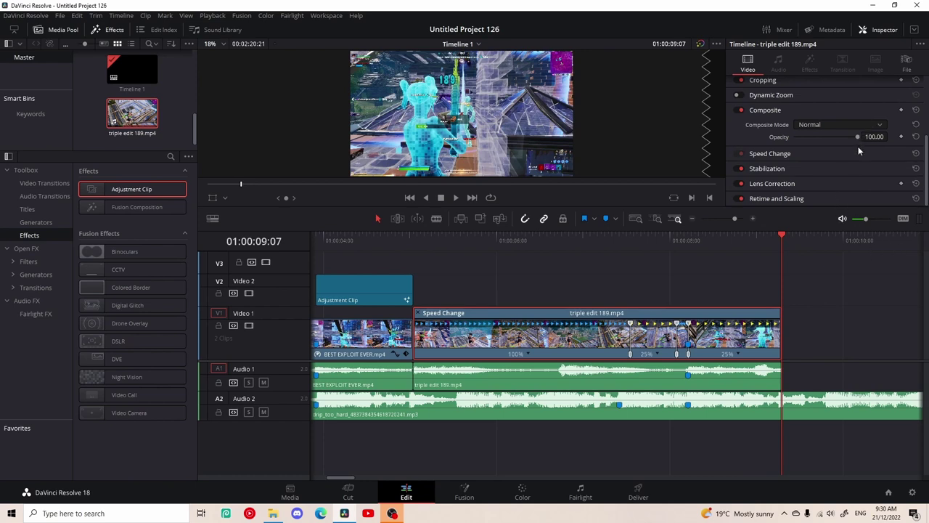
{"action": "left_click", "coordinate": [836, 198]}
{"action": "left_click", "coordinate": [840, 155]}
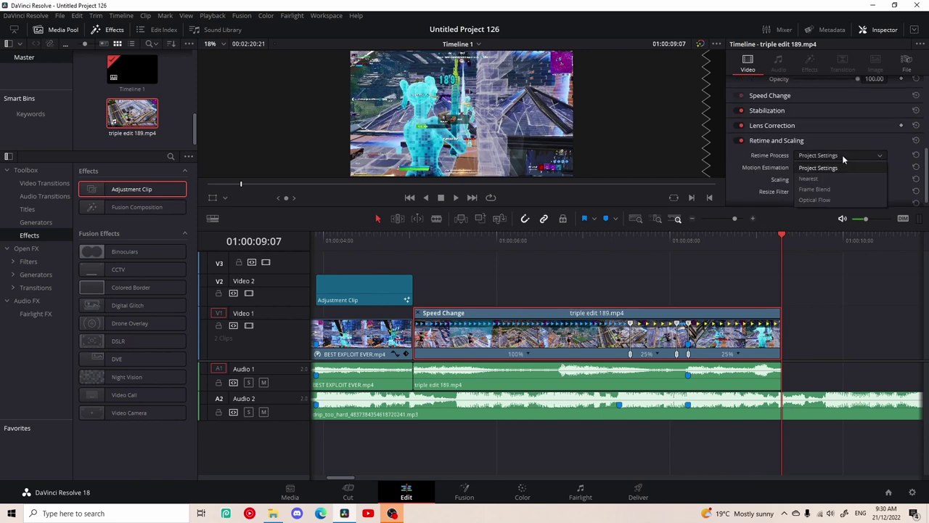
{"action": "left_click", "coordinate": [840, 203]}
Play the retimed triple edit clip from near its start and hide its retime controls
{"action": "left_click_drag", "start_coordinate": [779, 253], "coordinate": [448, 315]}
{"action": "key", "text": "space"}
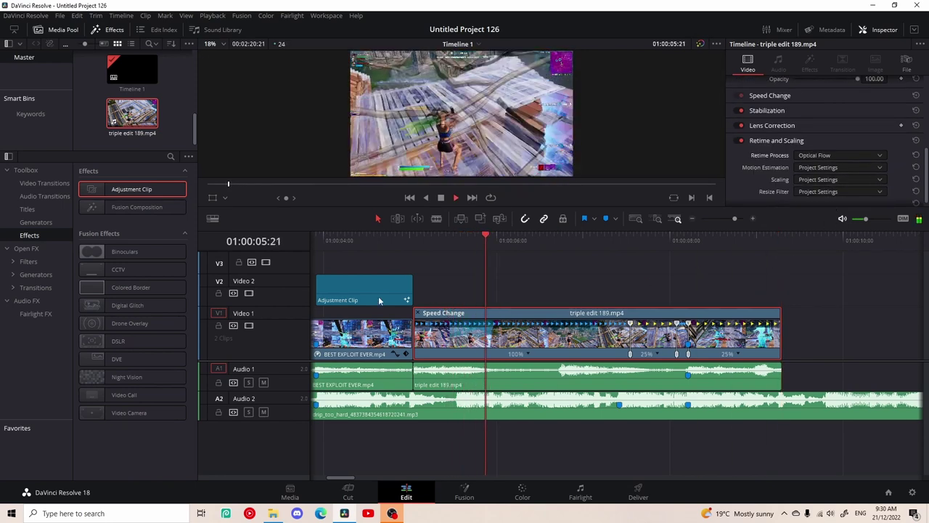
{"action": "key", "text": "ctrl+r"}
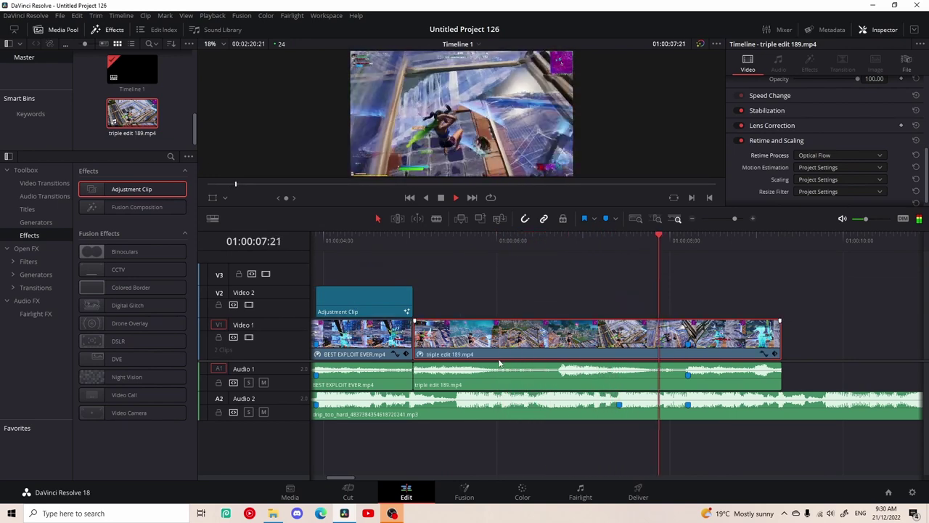
{"action": "key", "text": "space"}
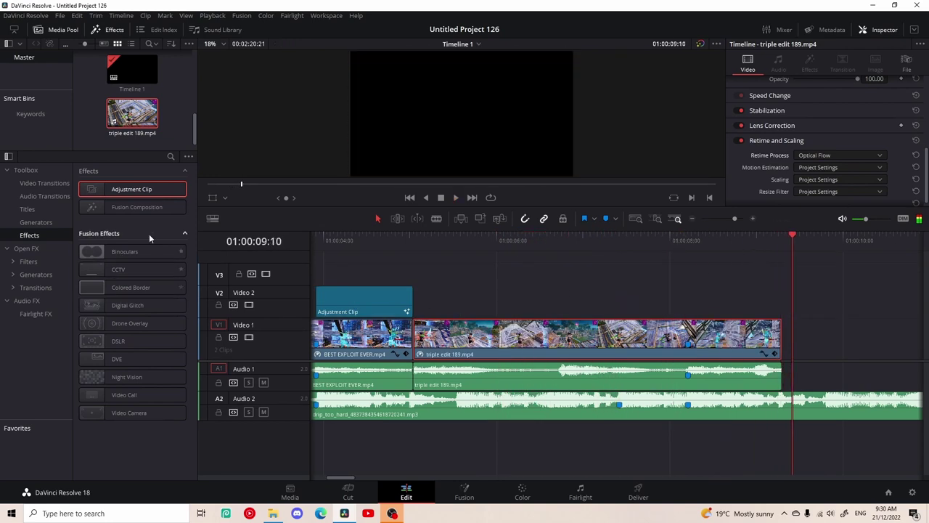
Add an adjustment clip on Video 2 from the marker at 01:00:08:05 and cut it off at 01:00:09:07
{"action": "left_click_drag", "start_coordinate": [166, 196], "coordinate": [687, 311]}
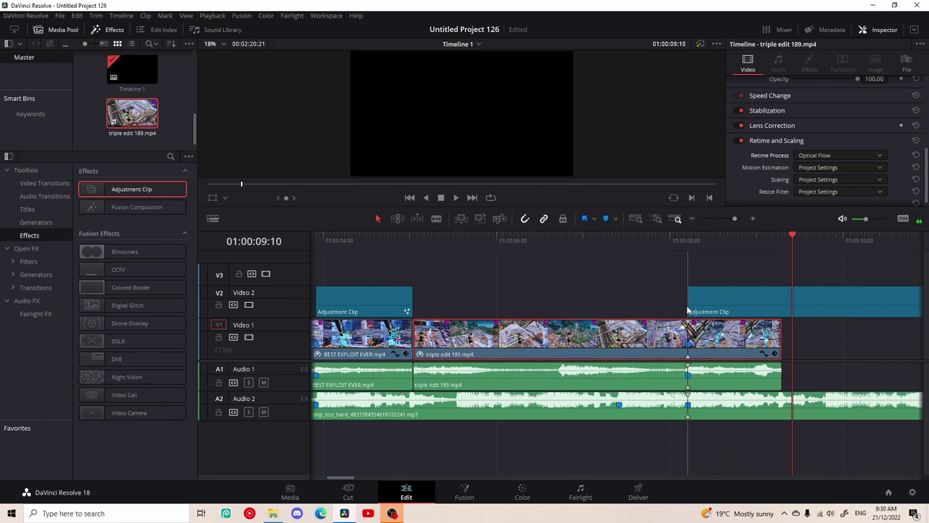
{"action": "left_click", "coordinate": [784, 244]}
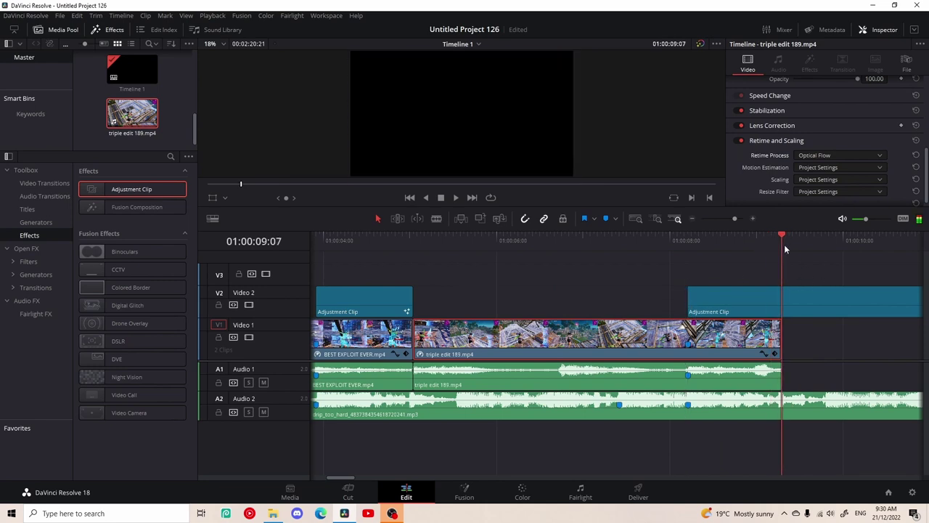
{"action": "left_click", "coordinate": [827, 299]}
{"action": "key", "text": "ctrl+b"}
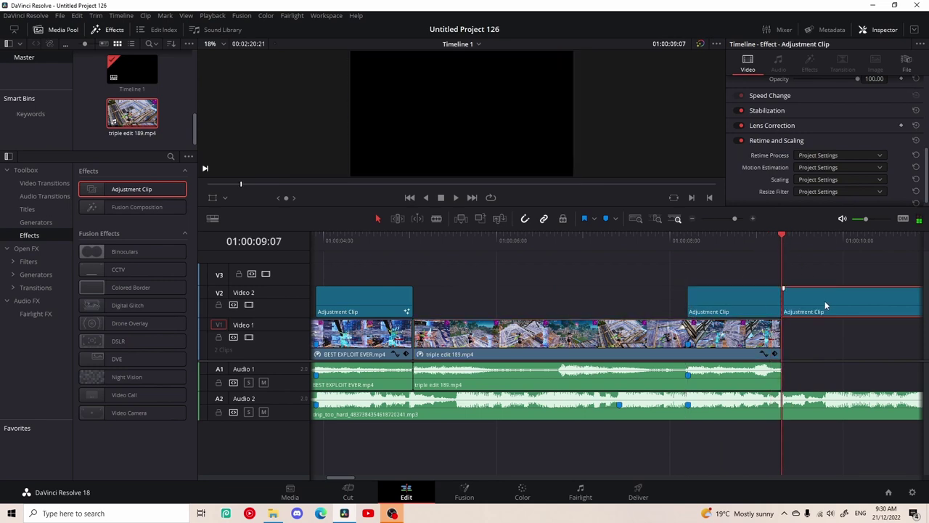
{"action": "key", "text": "Delete"}
Split the song on Audio 2 at 01:00:09:07 and delete the remainder
{"action": "left_click", "coordinate": [823, 412]}
{"action": "key", "text": "ctrl+b"}
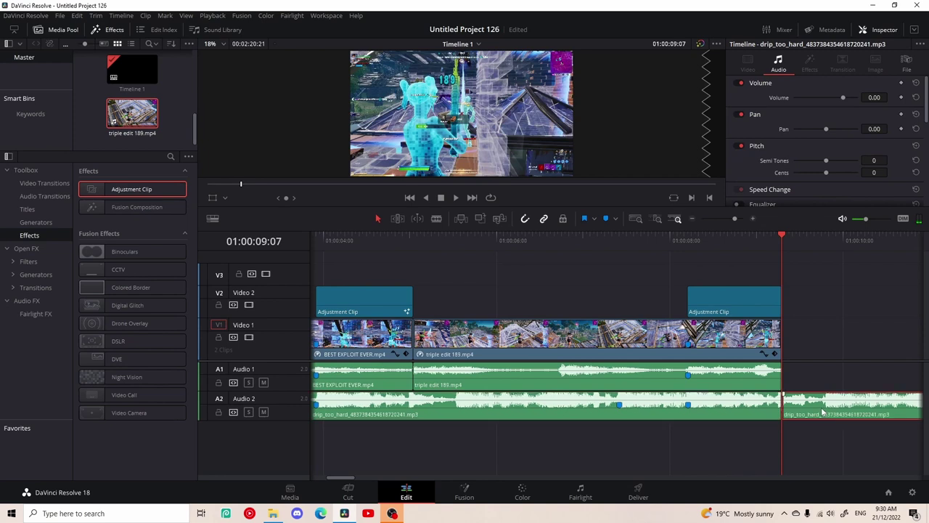
{"action": "key", "text": "Delete"}
Open the new adjustment clip in Fusion and add Colorful Flicker Impact.setting from the Impacts folder to its nodes
{"action": "left_click", "coordinate": [728, 294]}
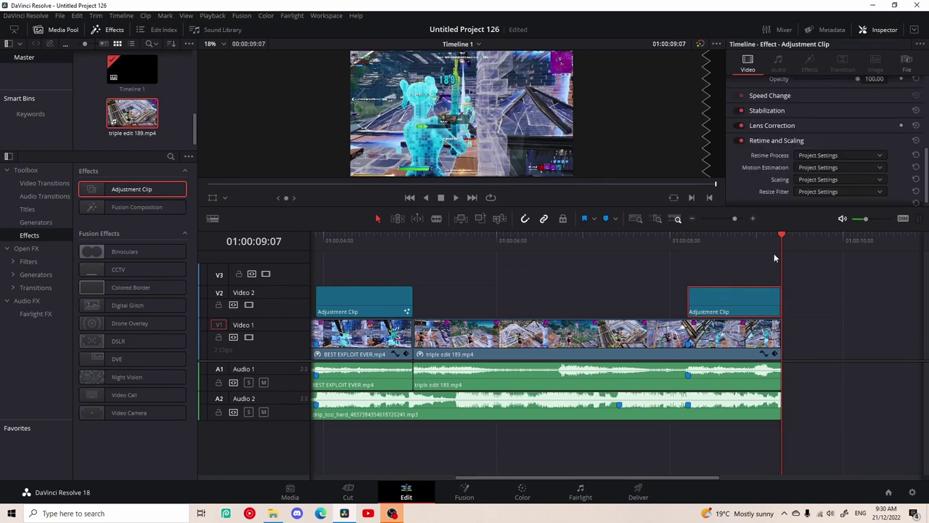
{"action": "left_click_drag", "start_coordinate": [780, 242], "coordinate": [682, 274]}
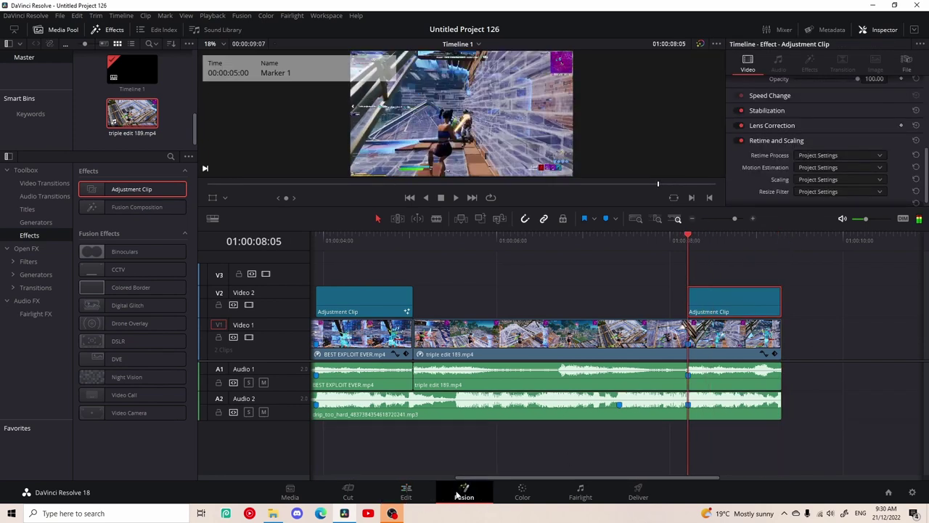
{"action": "left_click", "coordinate": [459, 493]}
{"action": "left_click", "coordinate": [274, 514]}
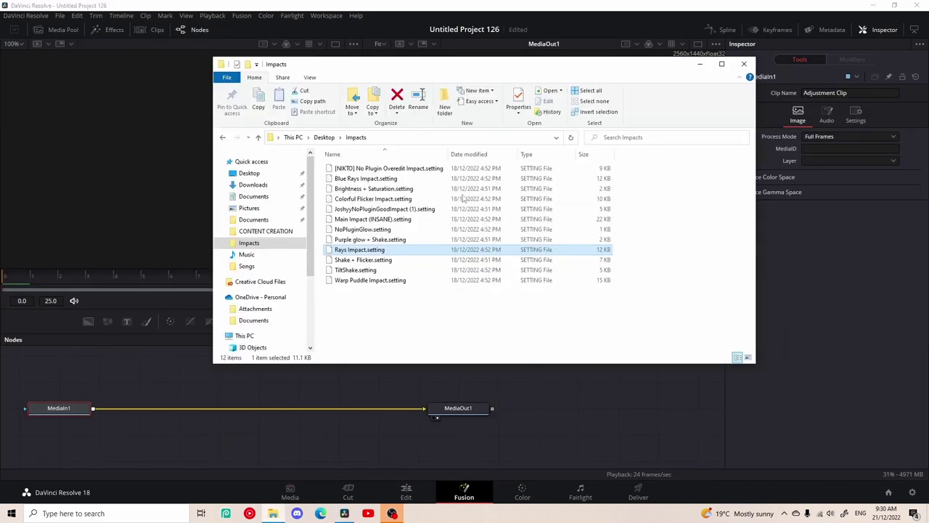
{"action": "left_click", "coordinate": [409, 200]}
{"action": "left_click_drag", "start_coordinate": [392, 200], "coordinate": [361, 430]}
{"action": "left_click", "coordinate": [699, 64]}
Connect S_Shake1, S_Shake2 and S_Flicker1 in that order between MediaIn1 and MediaOut1, and play the effect
{"action": "left_click_drag", "start_coordinate": [260, 432], "coordinate": [267, 378]}
{"action": "left_click", "coordinate": [422, 366]}
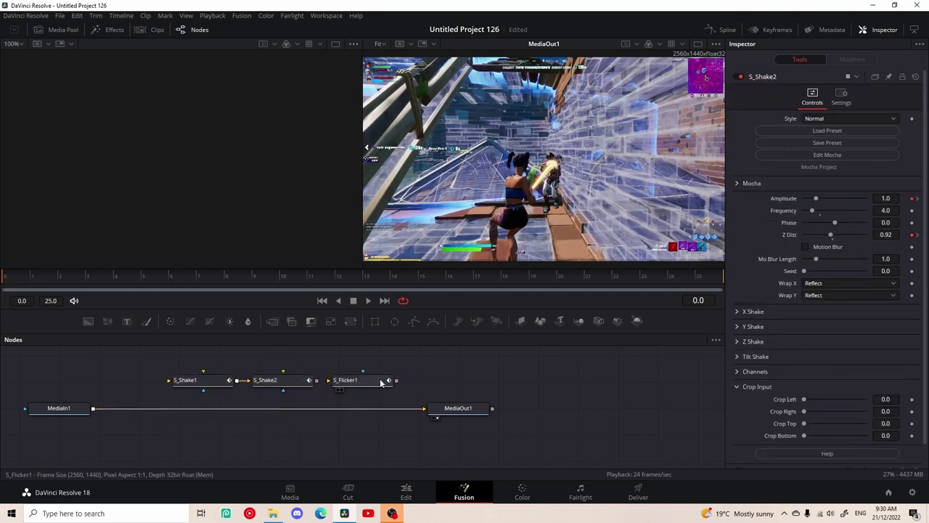
{"action": "left_click_drag", "start_coordinate": [381, 383], "coordinate": [365, 411]}
{"action": "left_click_drag", "start_coordinate": [265, 380], "coordinate": [283, 413]}
{"action": "left_click_drag", "start_coordinate": [186, 380], "coordinate": [185, 404]}
{"action": "key", "text": "space"}
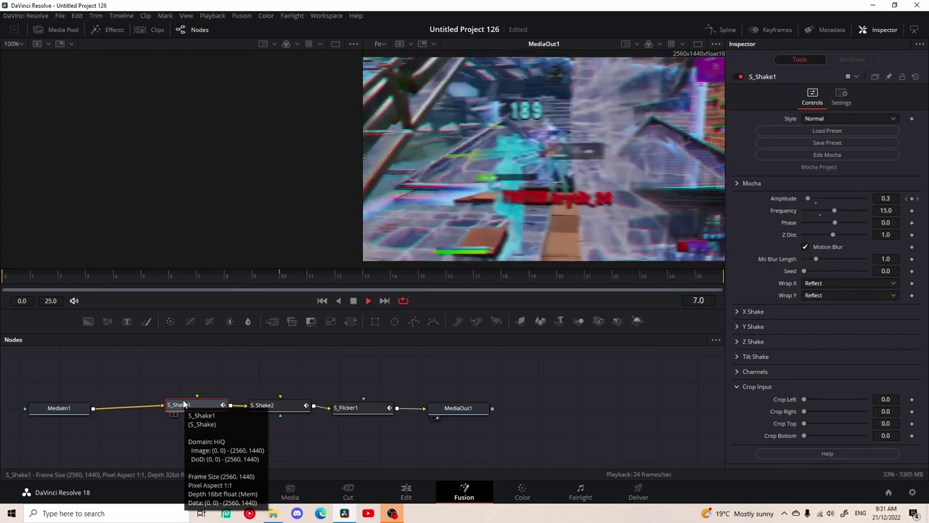
Return to the edit timeline and replay the flicker impact from just before the shot marker
{"action": "left_click", "coordinate": [405, 492]}
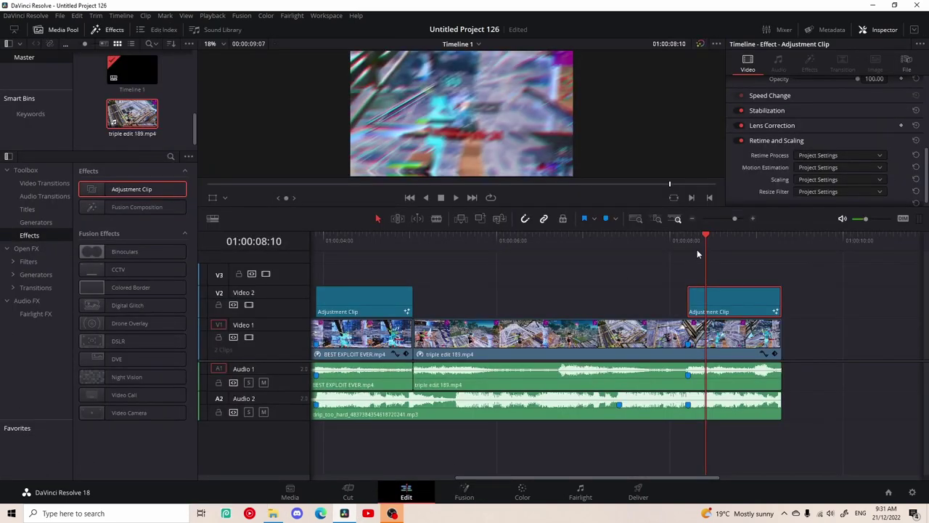
{"action": "left_click", "coordinate": [581, 278]}
{"action": "key", "text": "space"}
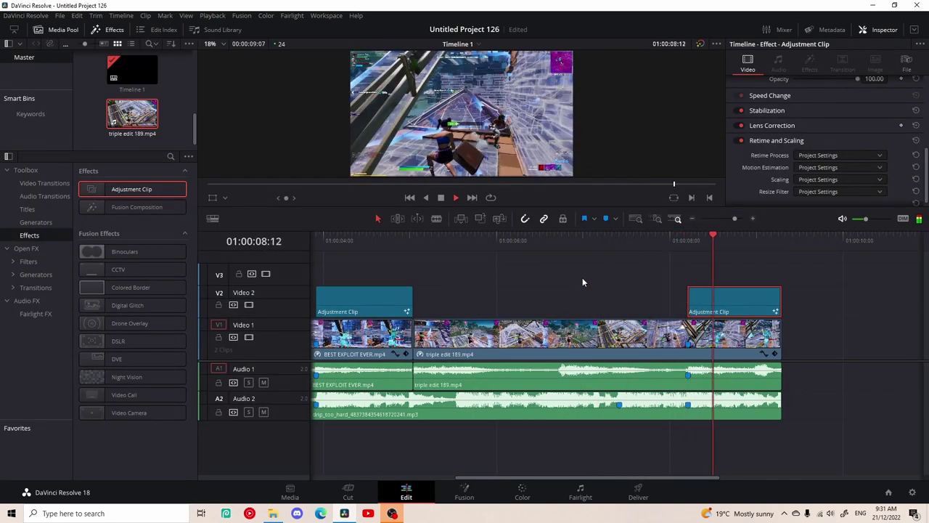
{"action": "key", "text": "space"}
{"action": "left_click_drag", "start_coordinate": [705, 254], "coordinate": [656, 244]}
{"action": "key", "text": "space"}
{"action": "key", "text": "space"}
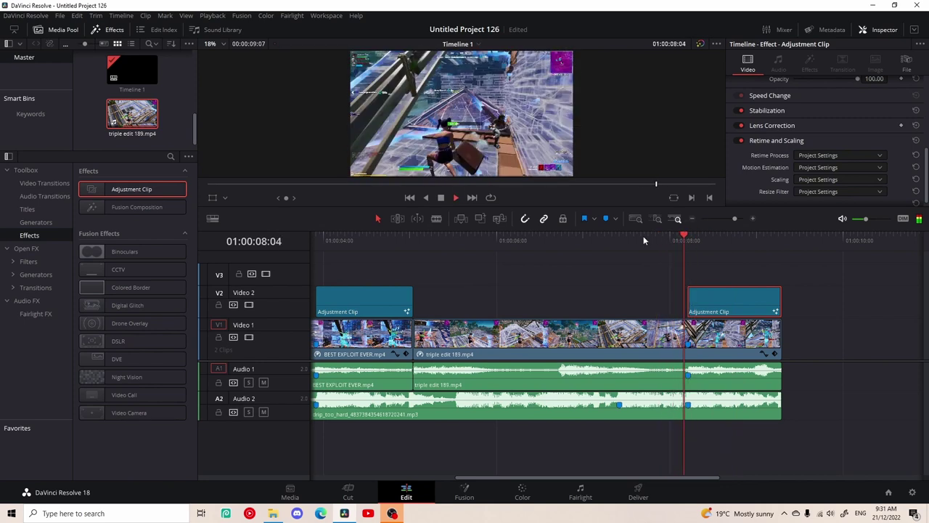
{"action": "key", "text": "space"}
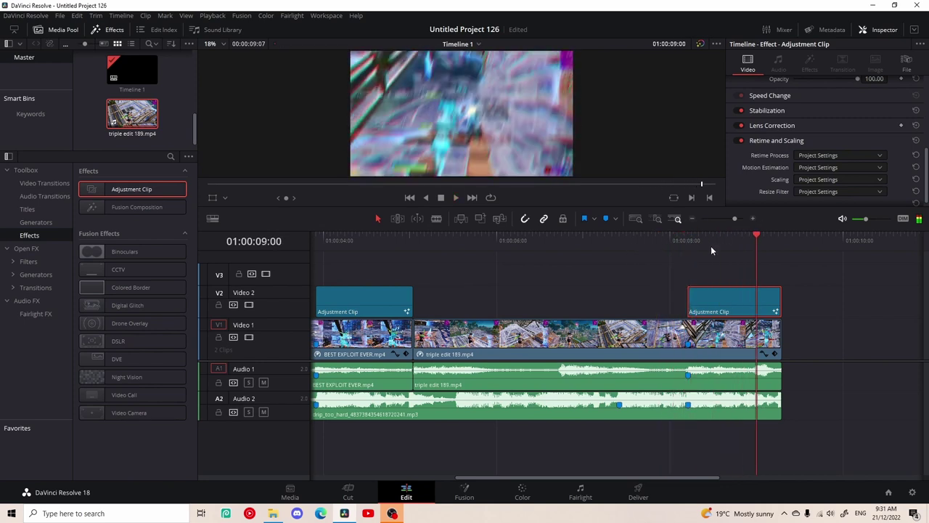
Find the RSMB motion blur effect, apply it to the BEST EXPLOIT EVER.mp4 and triple edit 189.mp4 clips on Video 1, and play the result
{"action": "left_click", "coordinate": [26, 249]}
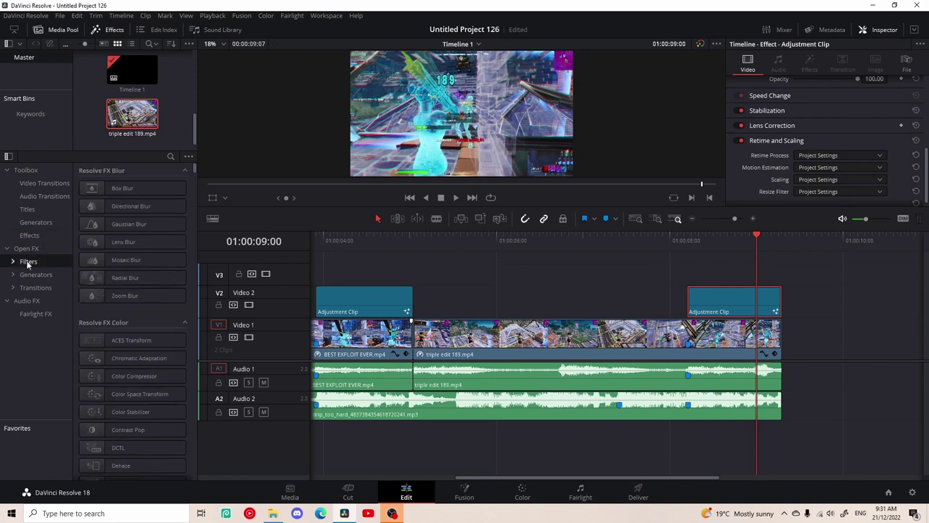
{"action": "left_click", "coordinate": [34, 250]}
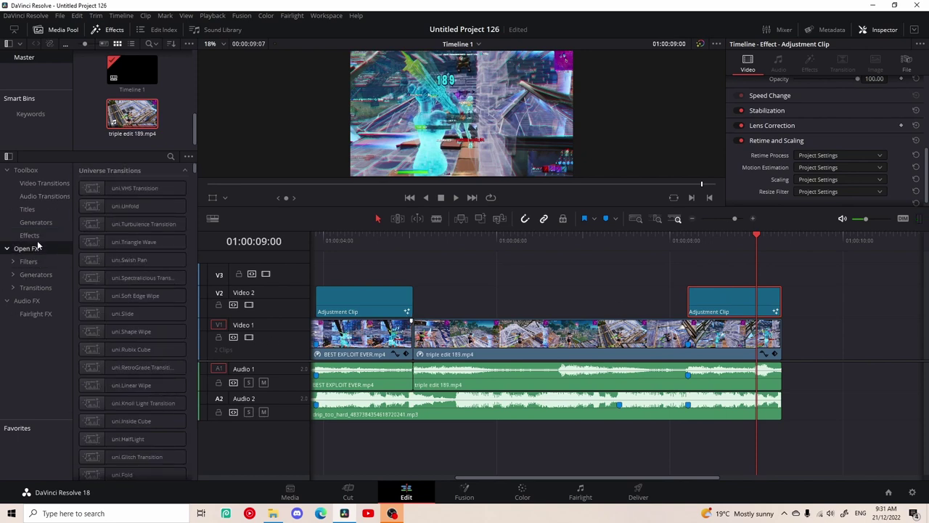
{"action": "left_click", "coordinate": [172, 156]}
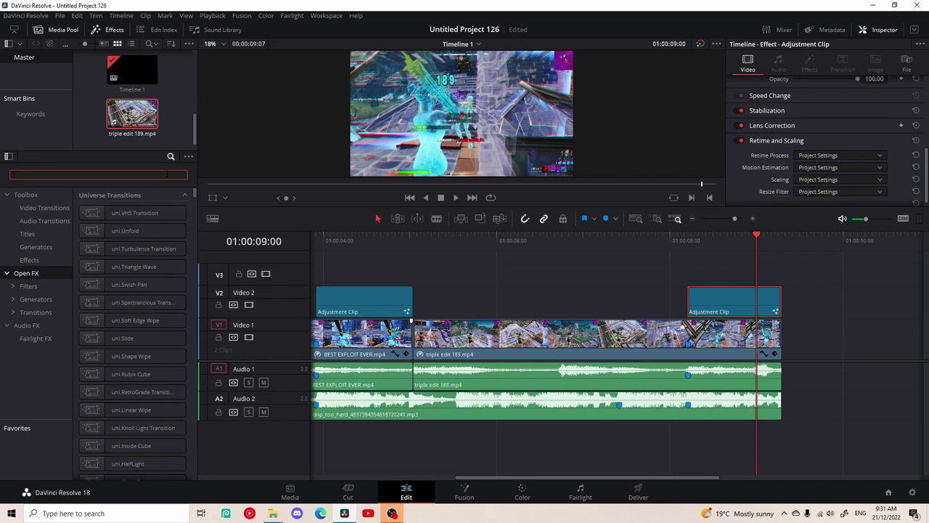
{"action": "type", "text": "RS"}
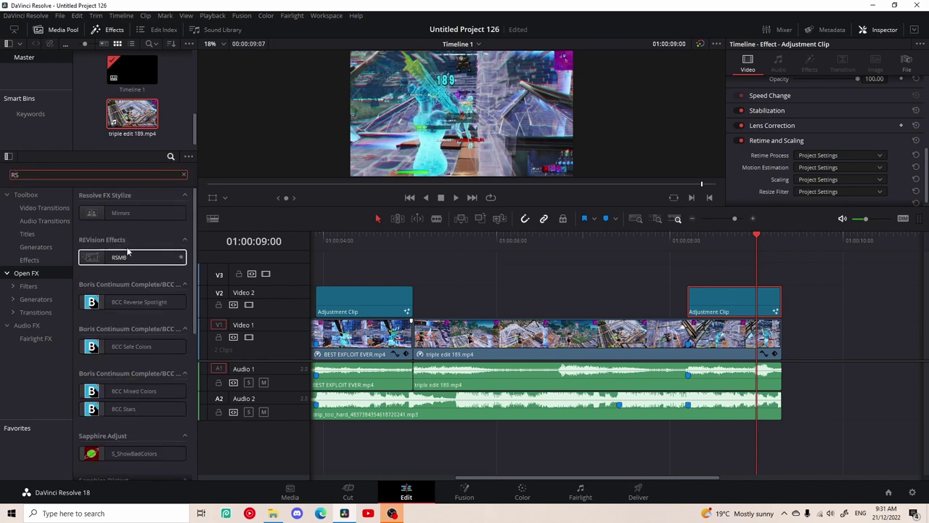
{"action": "left_click_drag", "start_coordinate": [127, 254], "coordinate": [334, 341]}
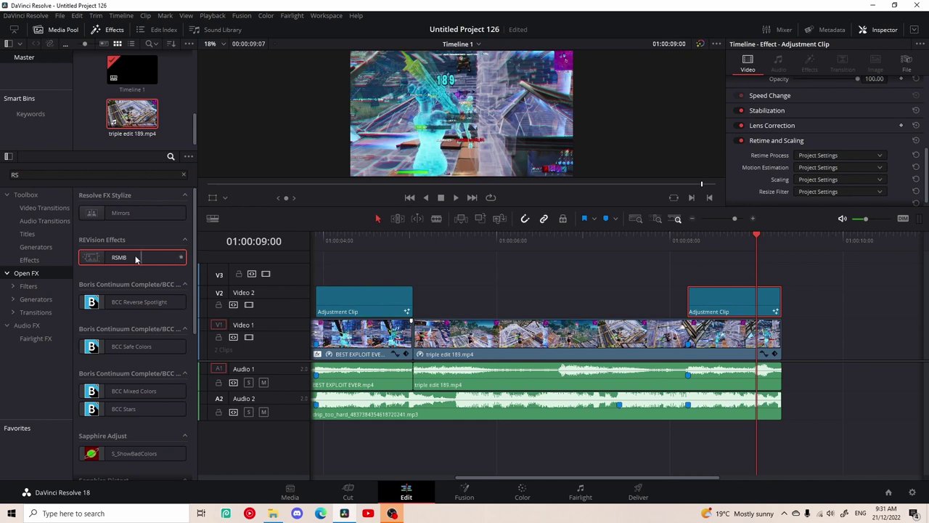
{"action": "left_click_drag", "start_coordinate": [136, 257], "coordinate": [508, 336]}
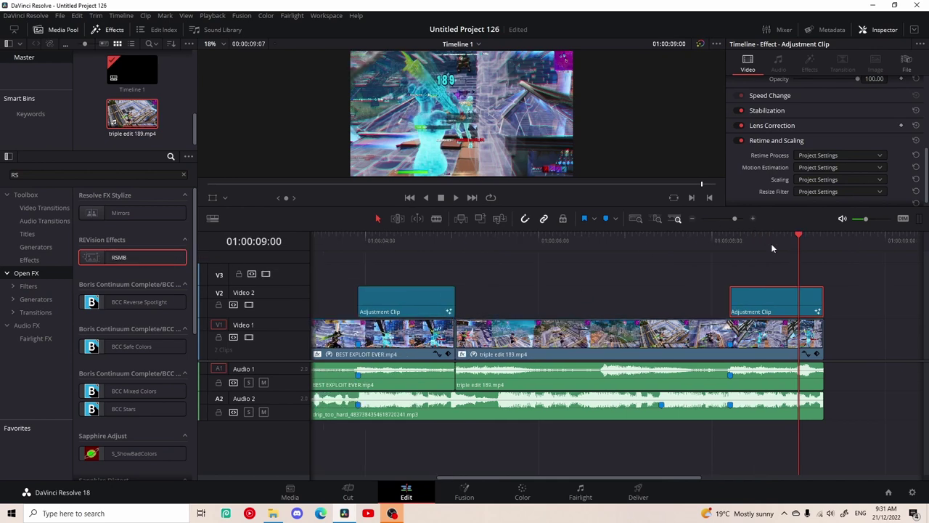
{"action": "left_click_drag", "start_coordinate": [795, 236], "coordinate": [574, 279]}
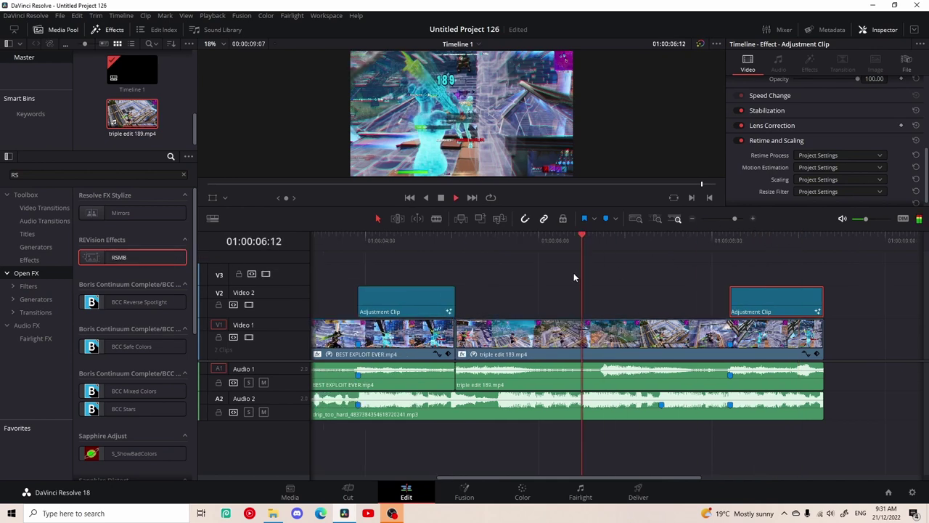
Add the entire timeline to the render queue under the new file name COLL in Downloads and render that job
{"action": "left_click", "coordinate": [637, 492]}
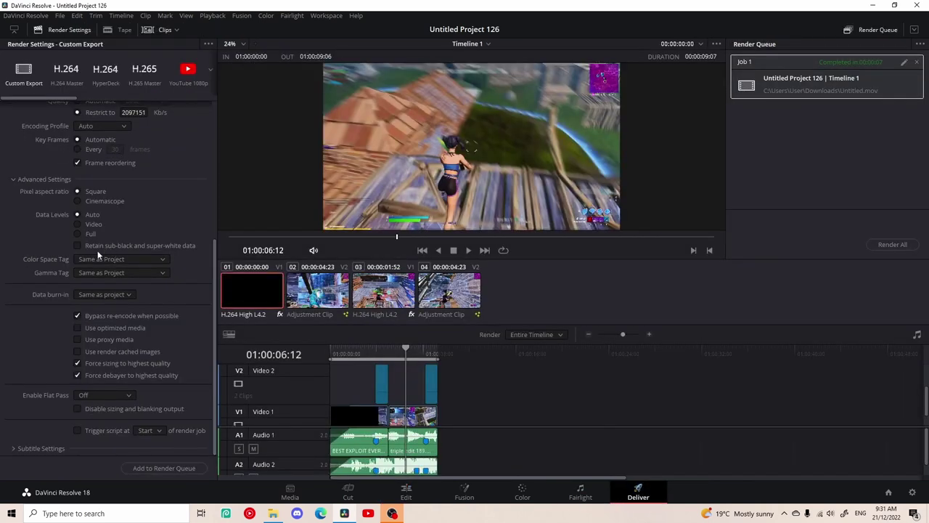
{"action": "scroll", "coordinate": [102, 254], "scroll_direction": "up", "scroll_amount": 2}
{"action": "scroll", "coordinate": [126, 224], "scroll_direction": "down", "scroll_amount": 2}
{"action": "left_click", "coordinate": [186, 468]}
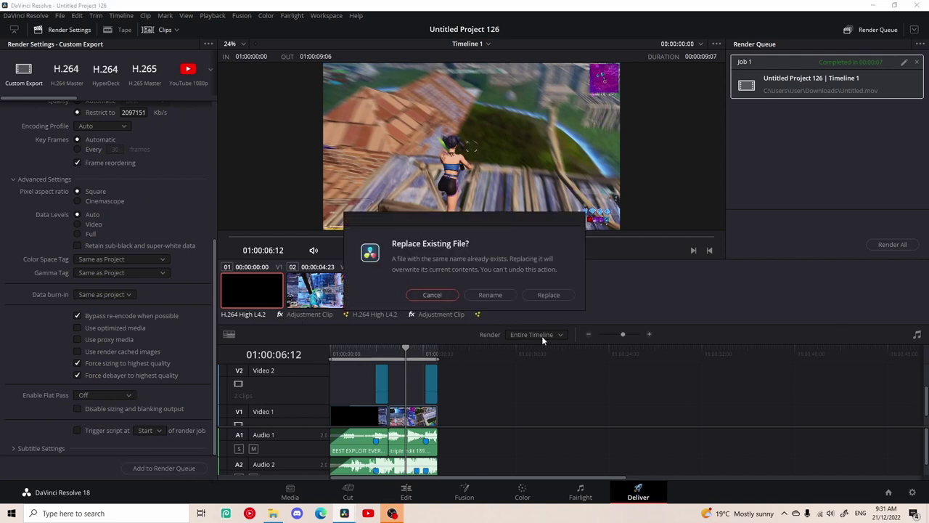
{"action": "left_click", "coordinate": [490, 295]}
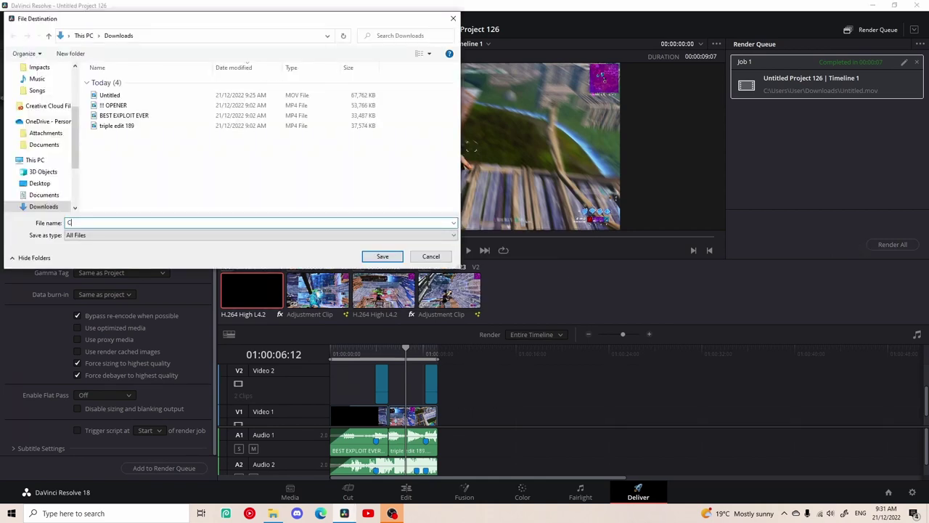
{"action": "left_click", "coordinate": [378, 257]}
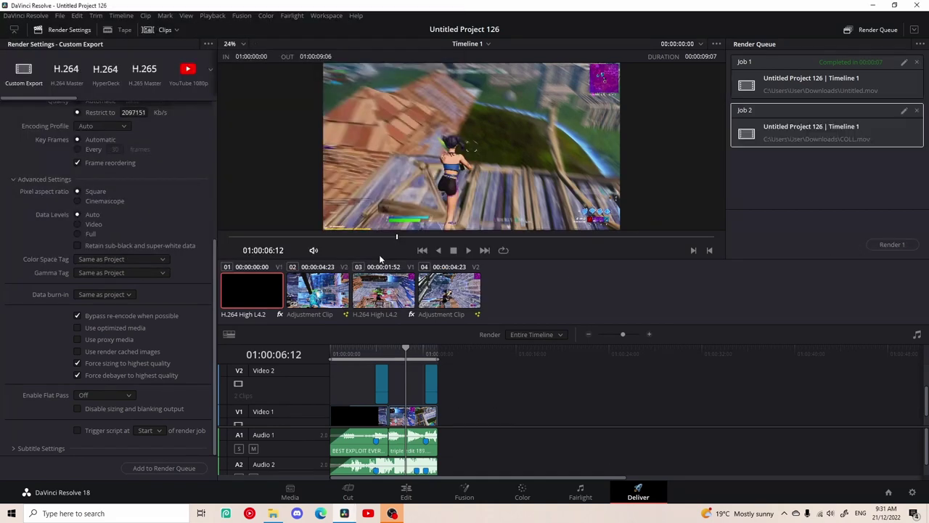
{"action": "left_click", "coordinate": [892, 246]}
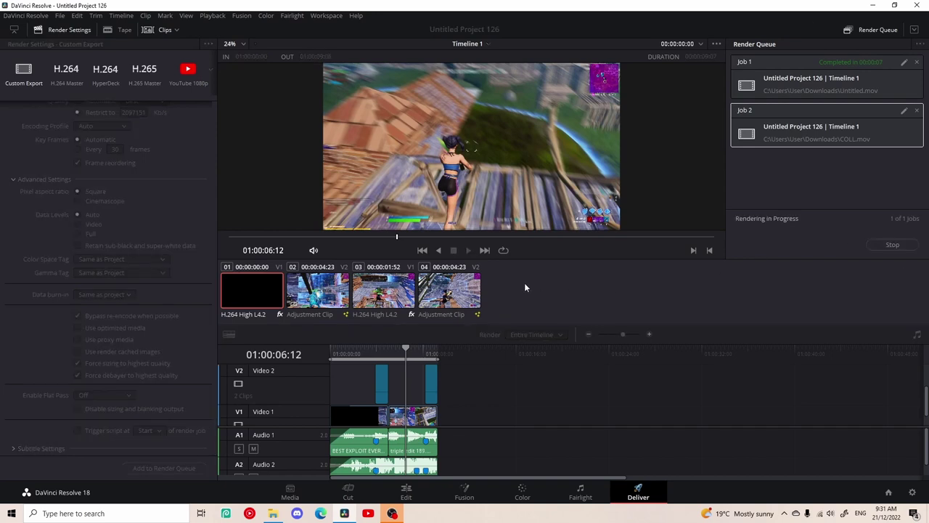